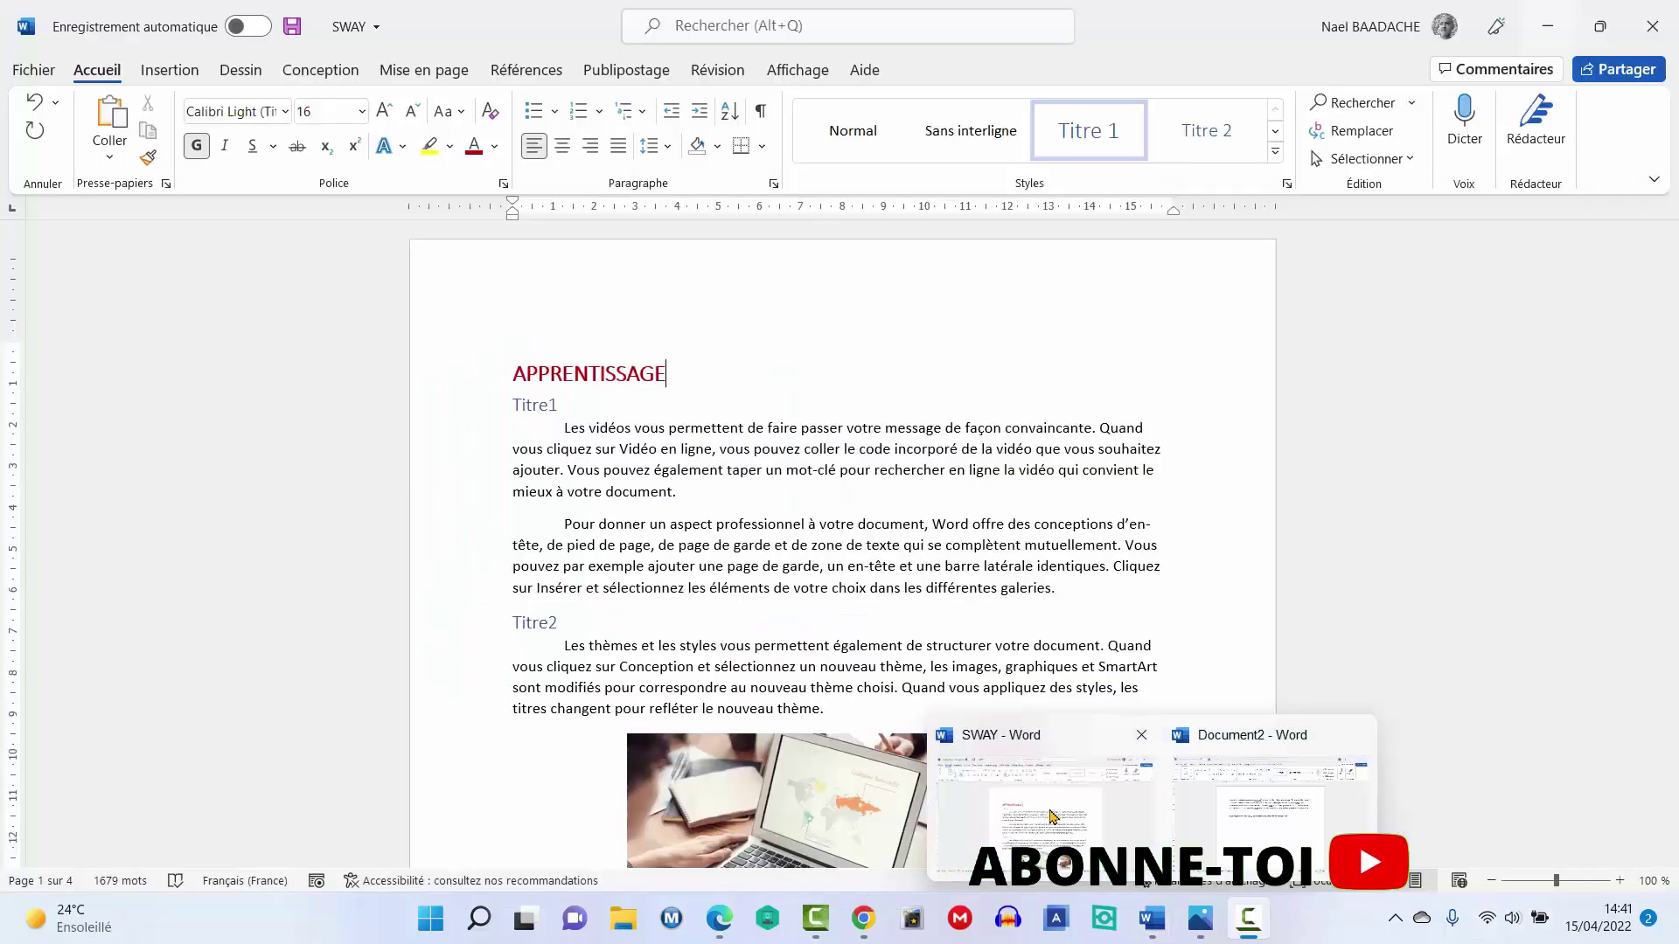
- Bring the SWAY Word document forward and scroll through its APPRENTISSAGE content
left_click(958, 770)
mouse_move(538, 405)
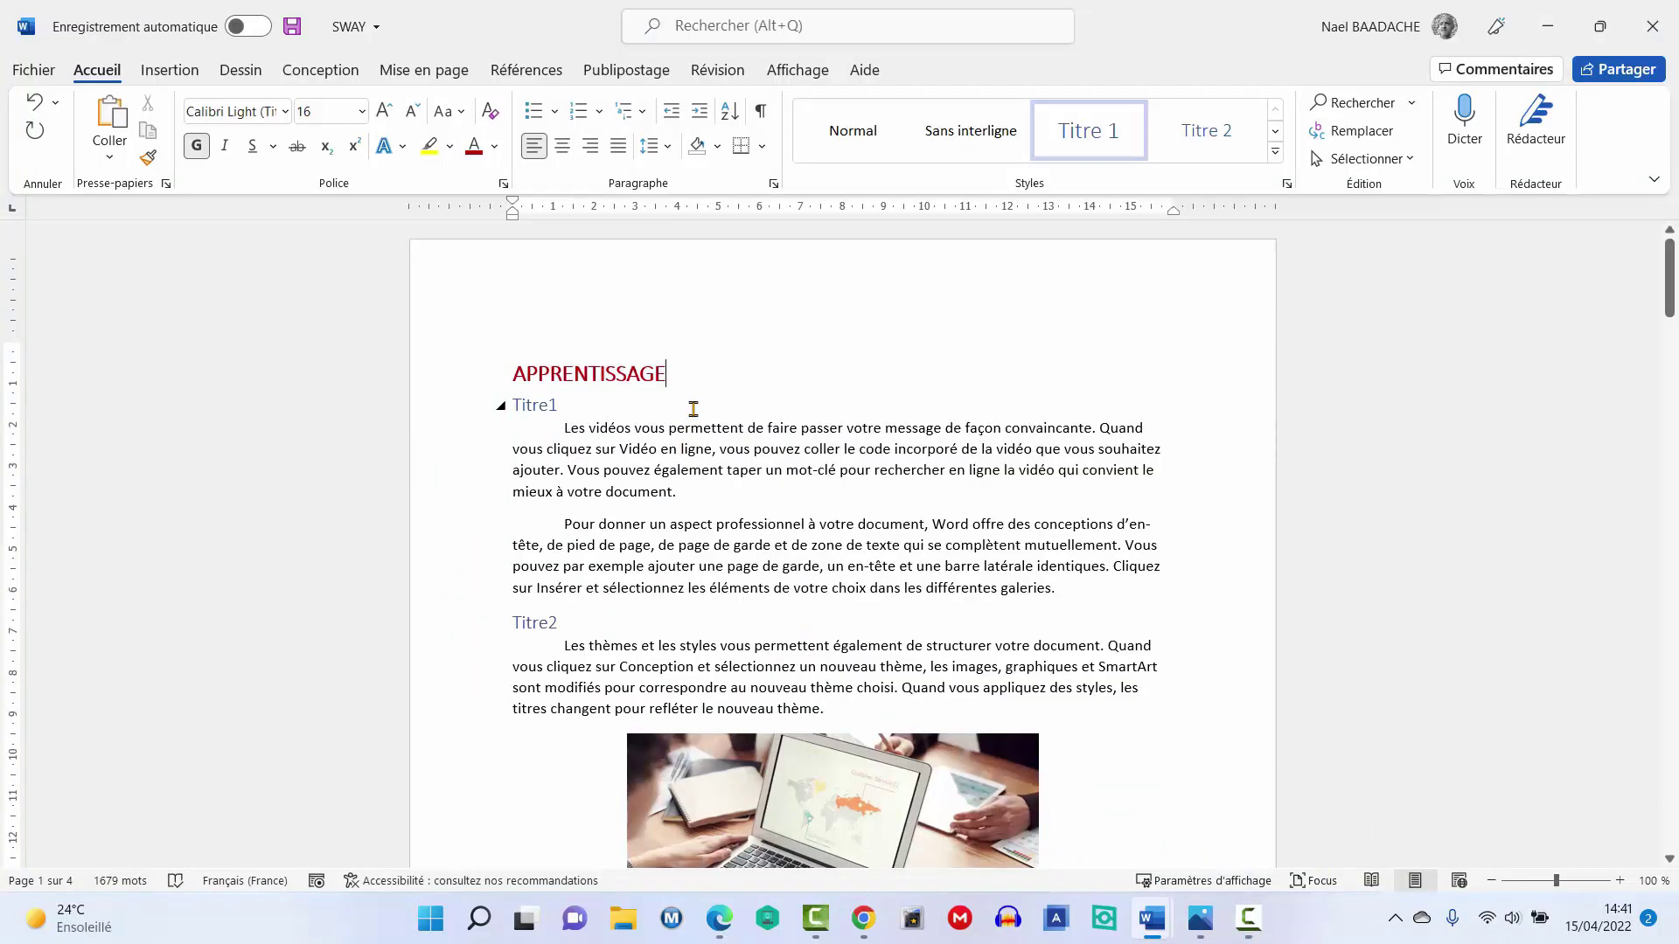
scroll(694, 408, "down", 3)
scroll(694, 408, "down", 4)
scroll(693, 408, "down", 3)
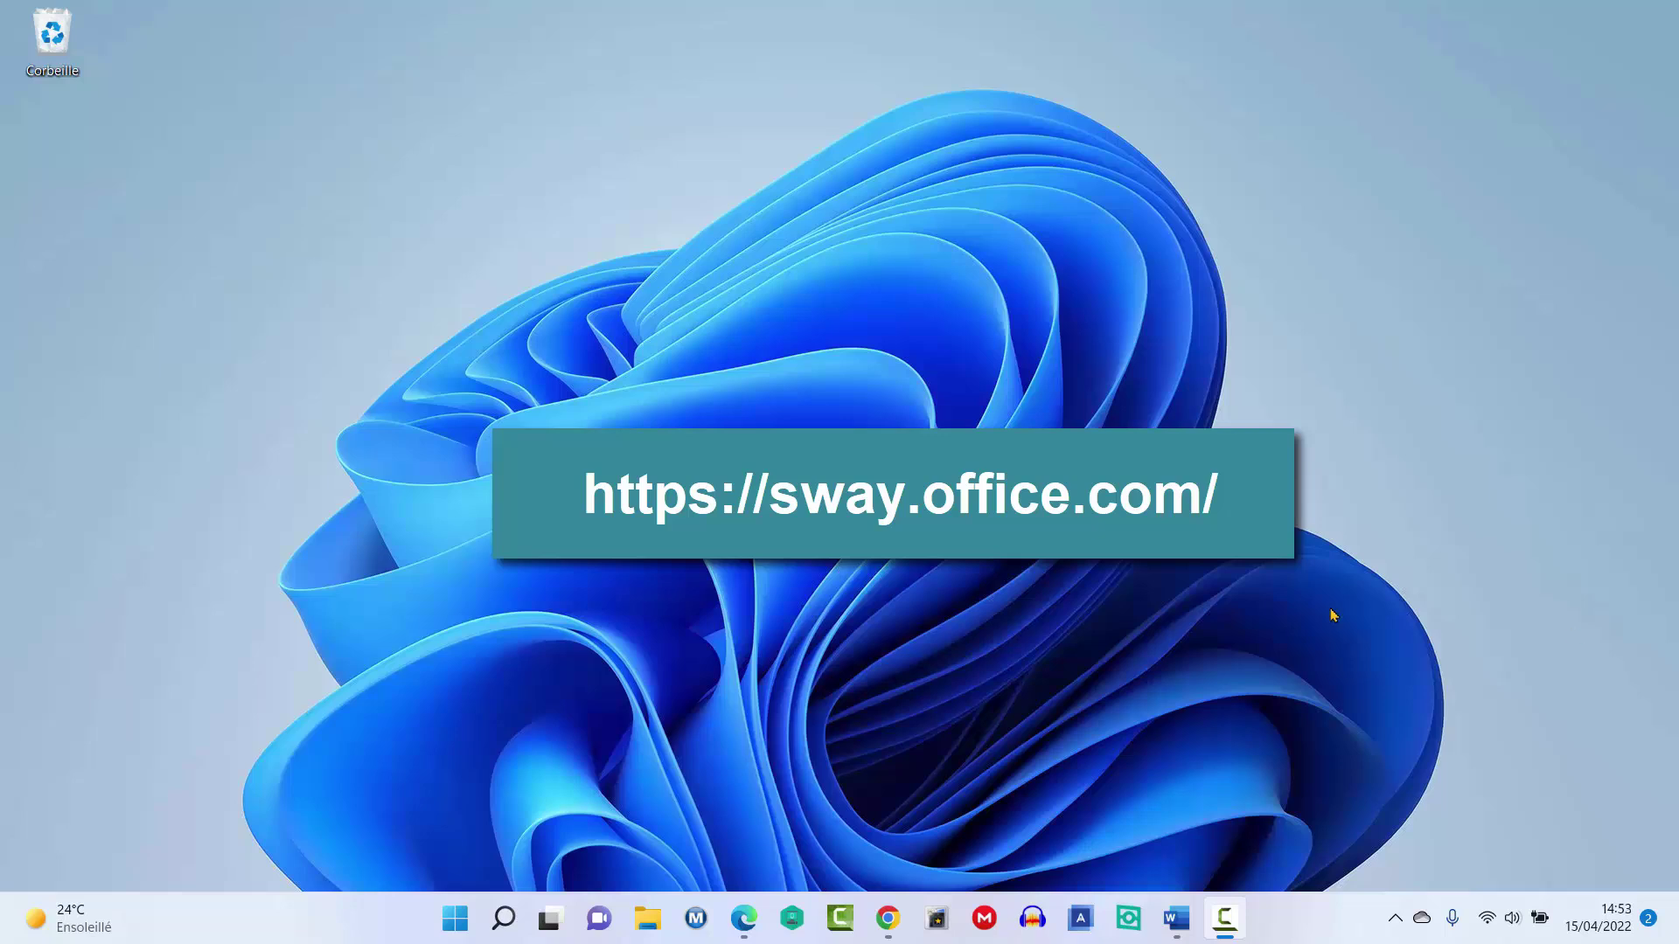
- Return to the Bing 'sway microsoft' results in Edge and open the official Microsoft Sway site
left_click(747, 925)
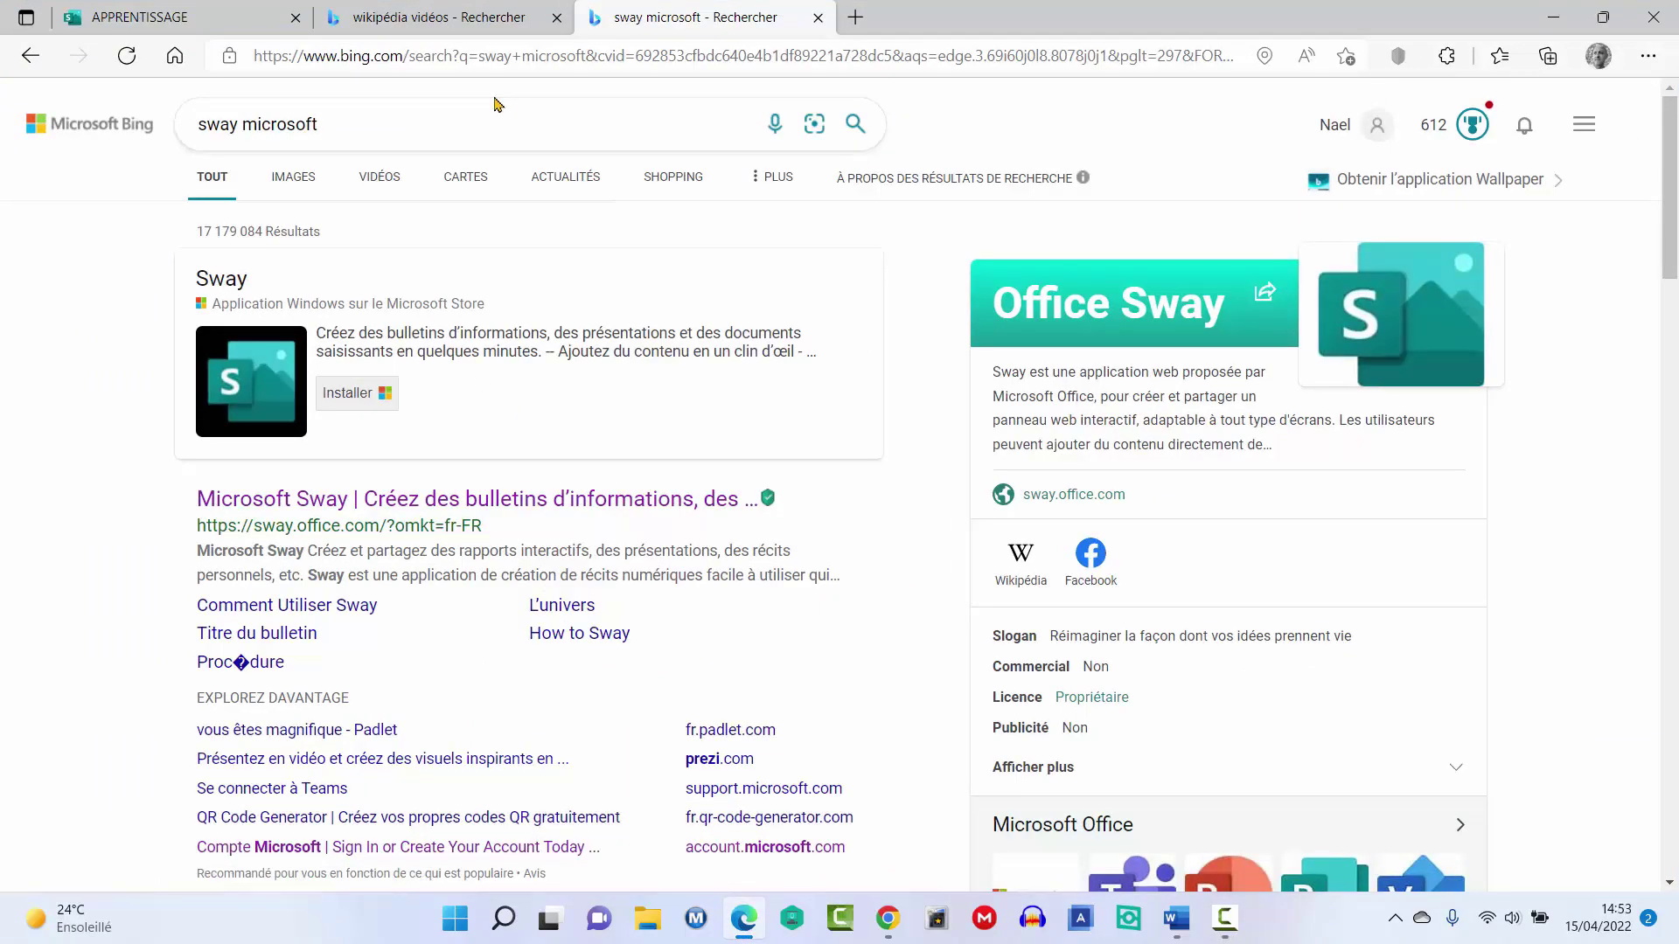
mouse_move(446, 123)
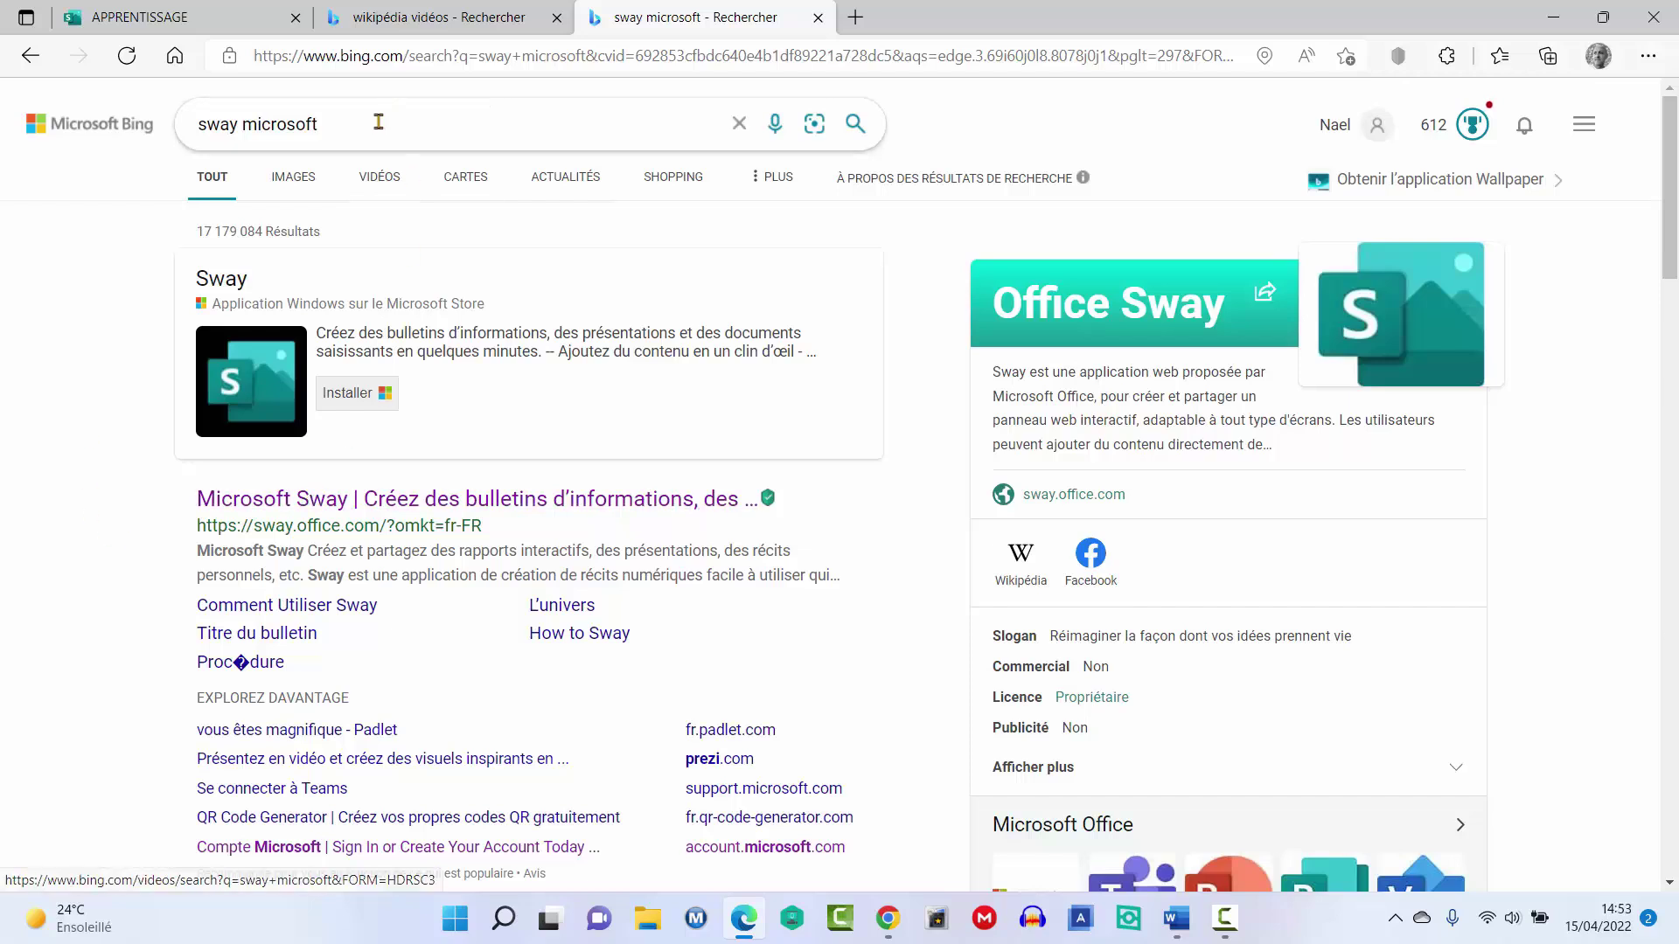
left_click_drag(320, 124, 189, 123)
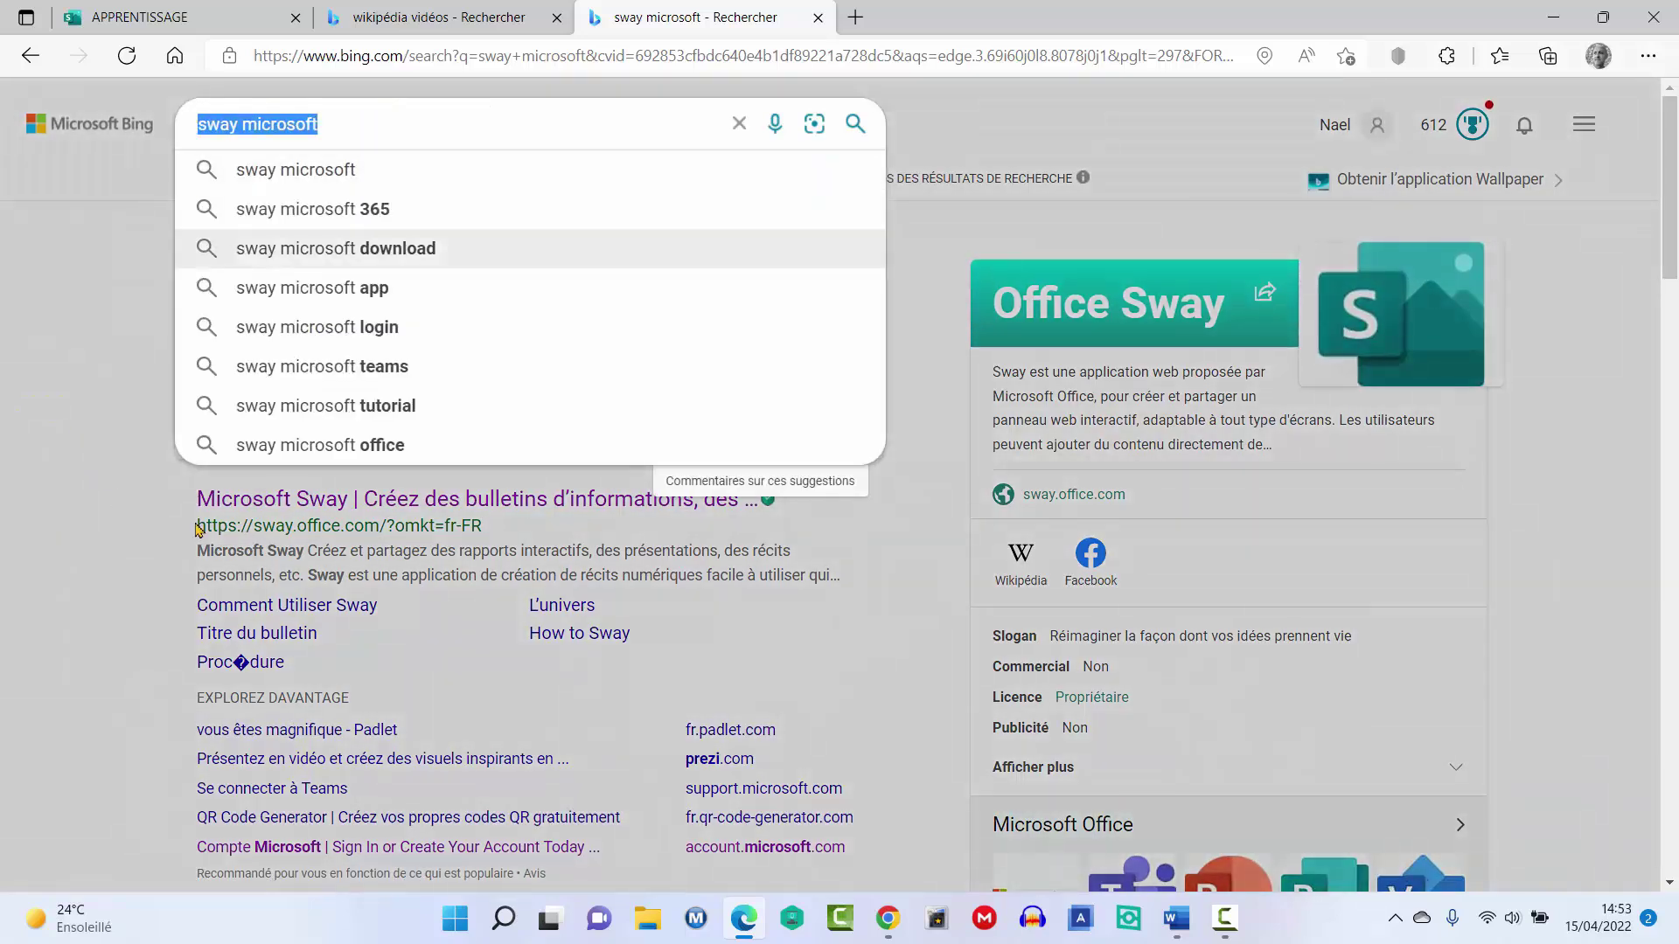
left_click(98, 477)
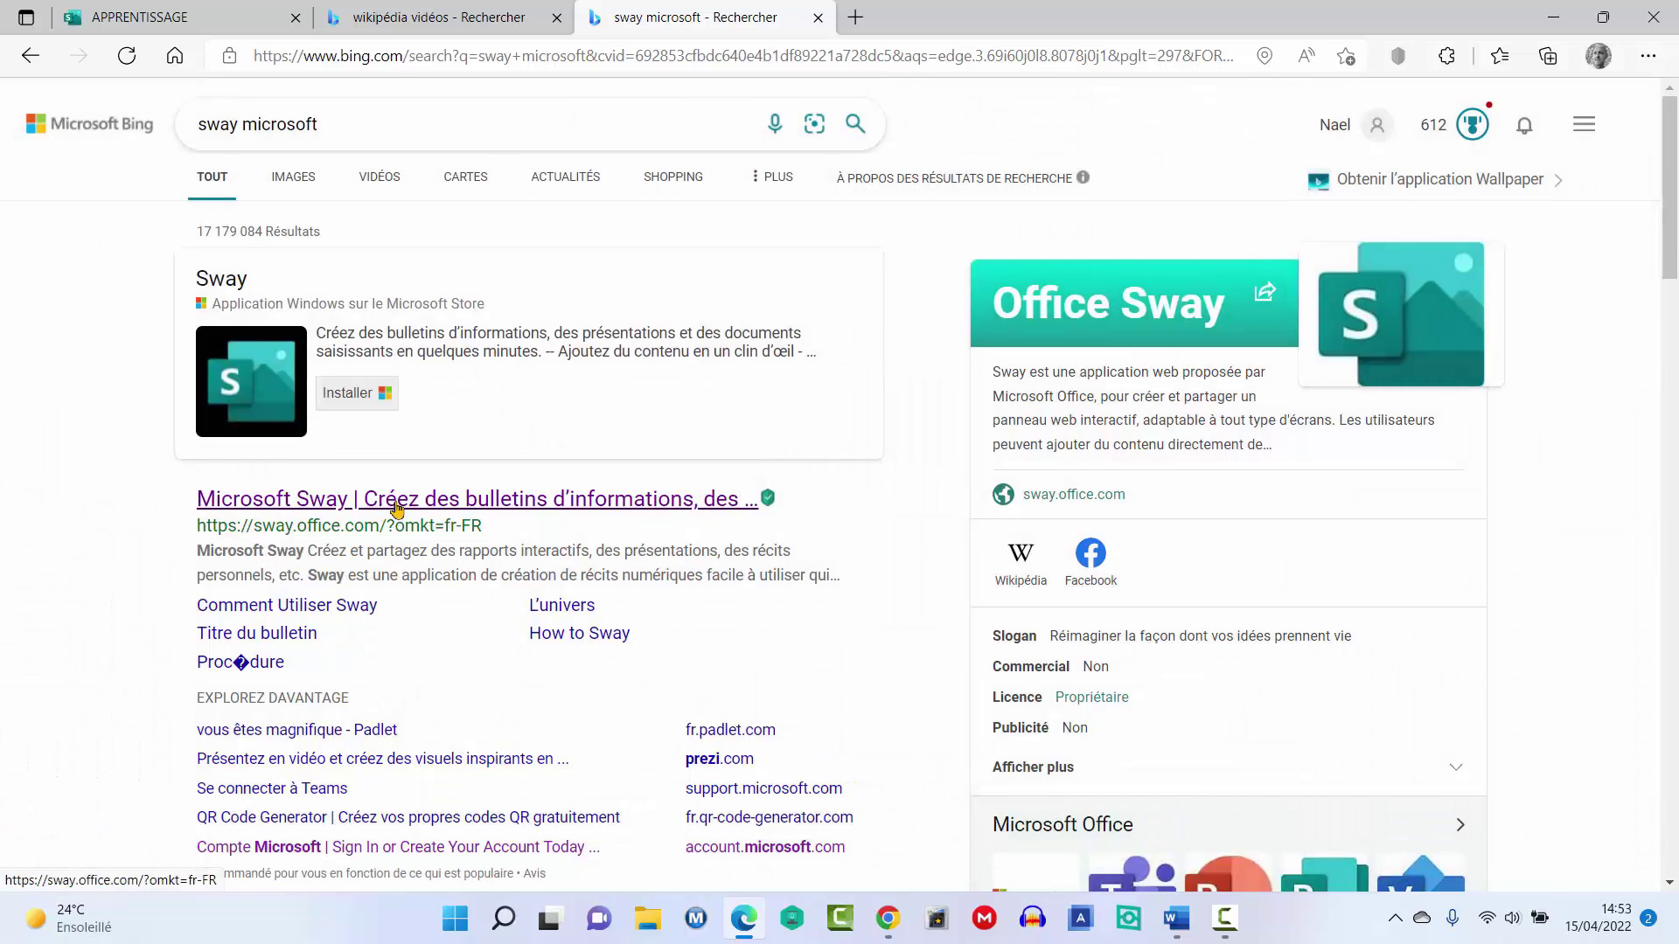
left_click(396, 504)
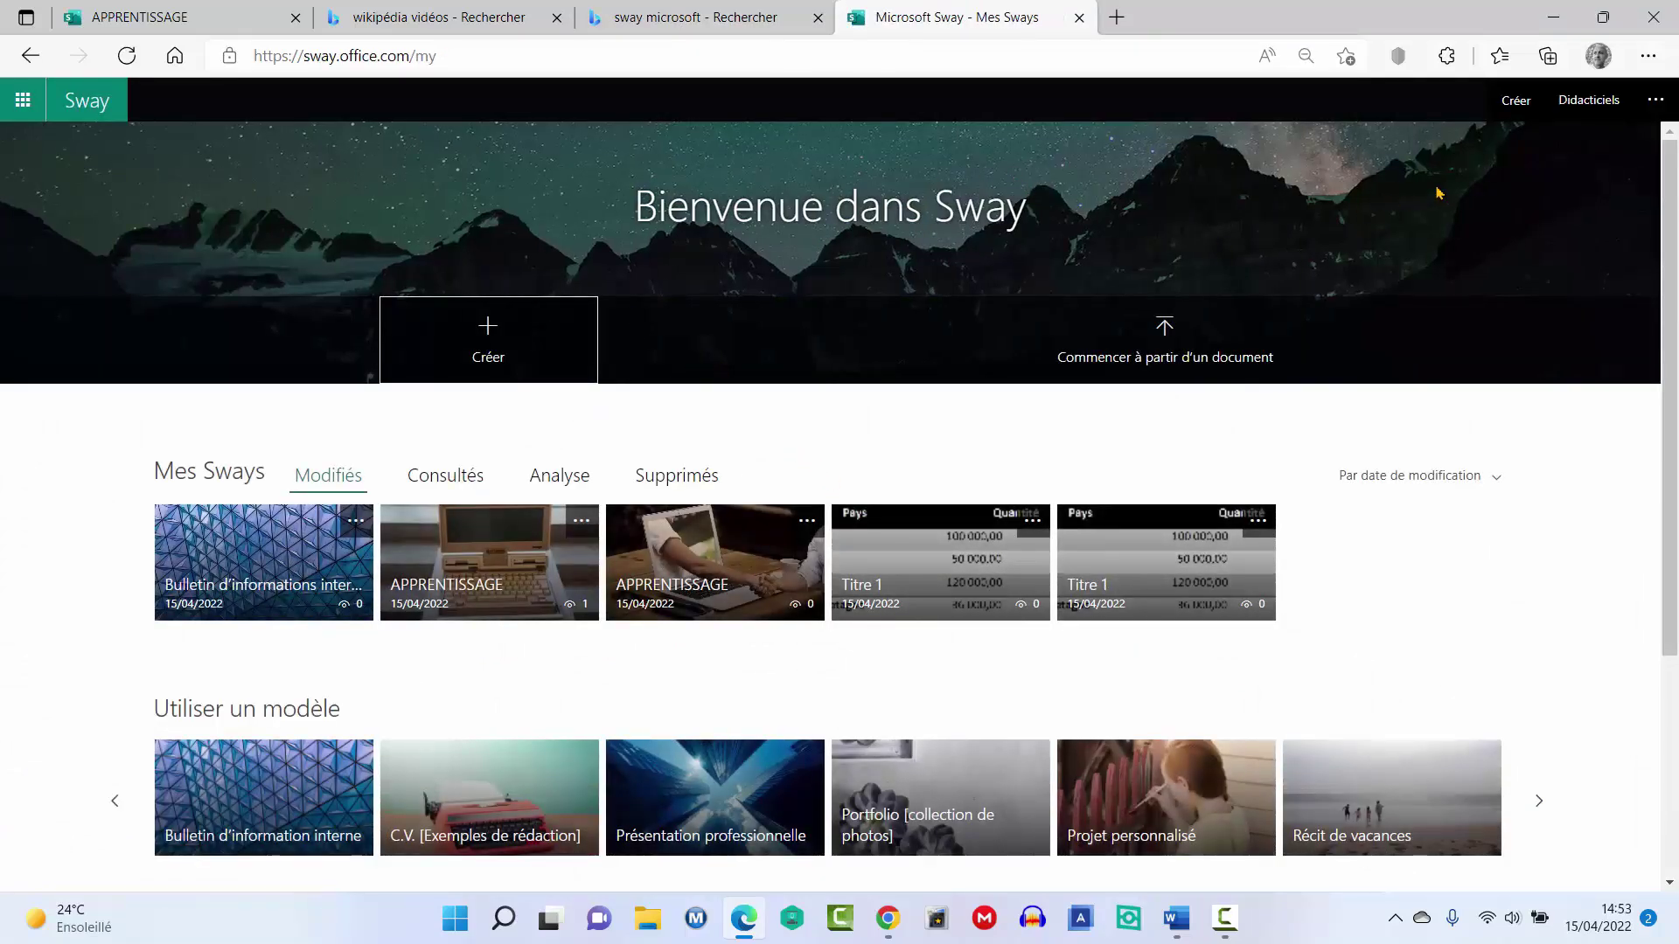
key("F9")
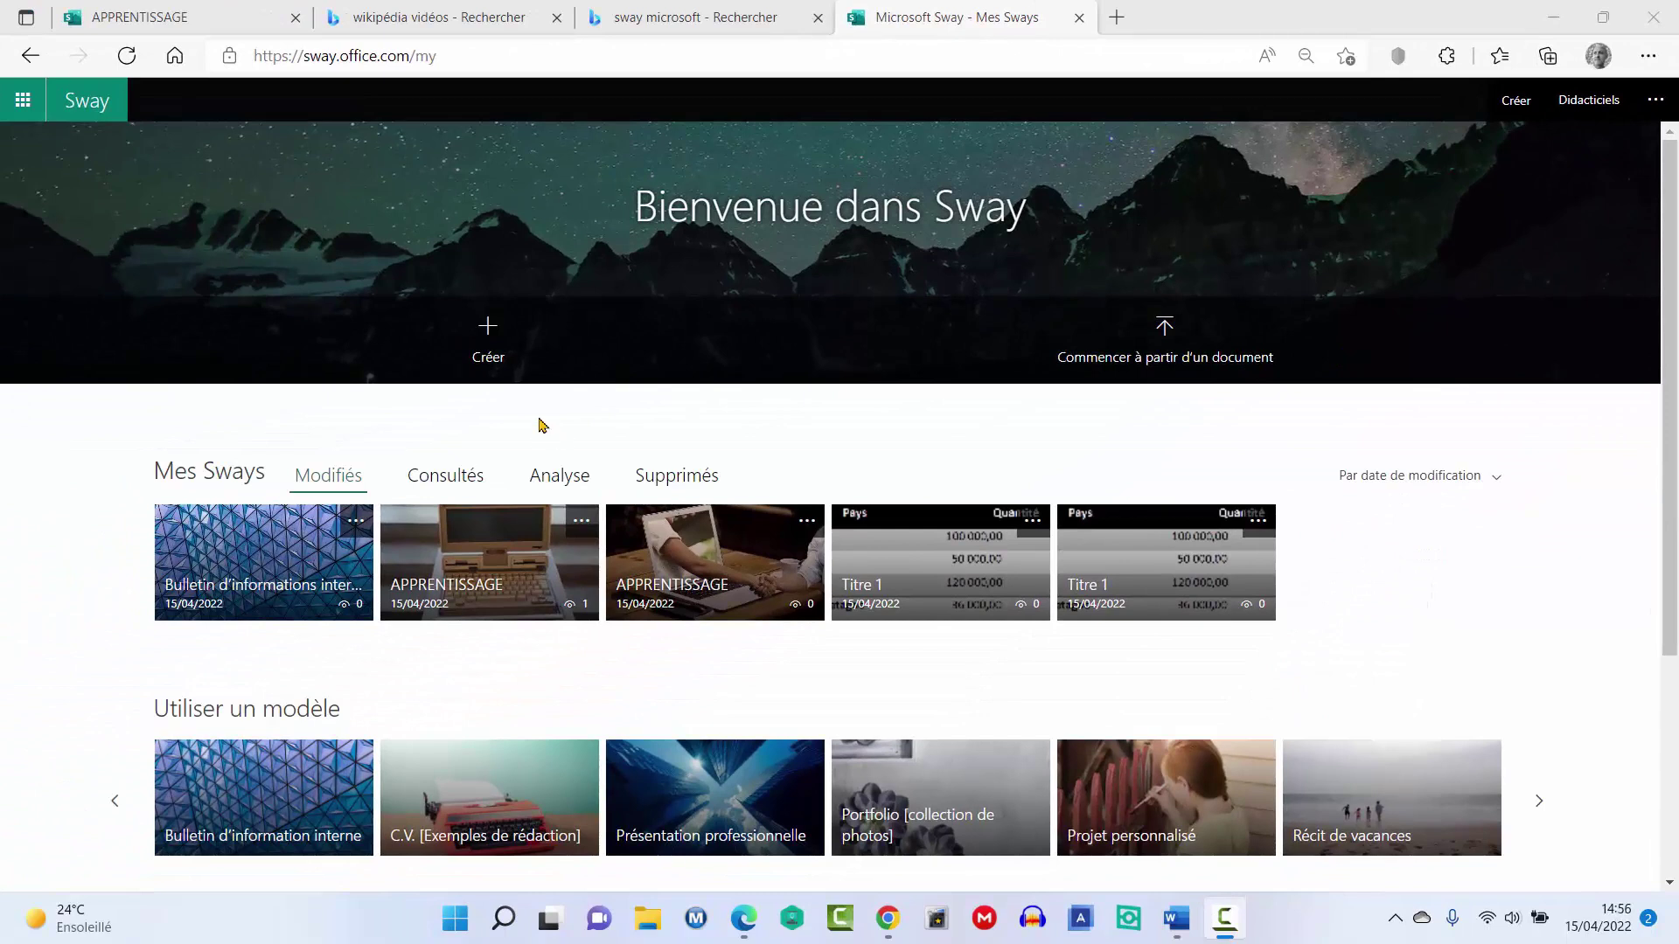
- Create a blank Sway titled 'MA PRESENTATION' and bring up background image suggestions for its title
left_click(489, 341)
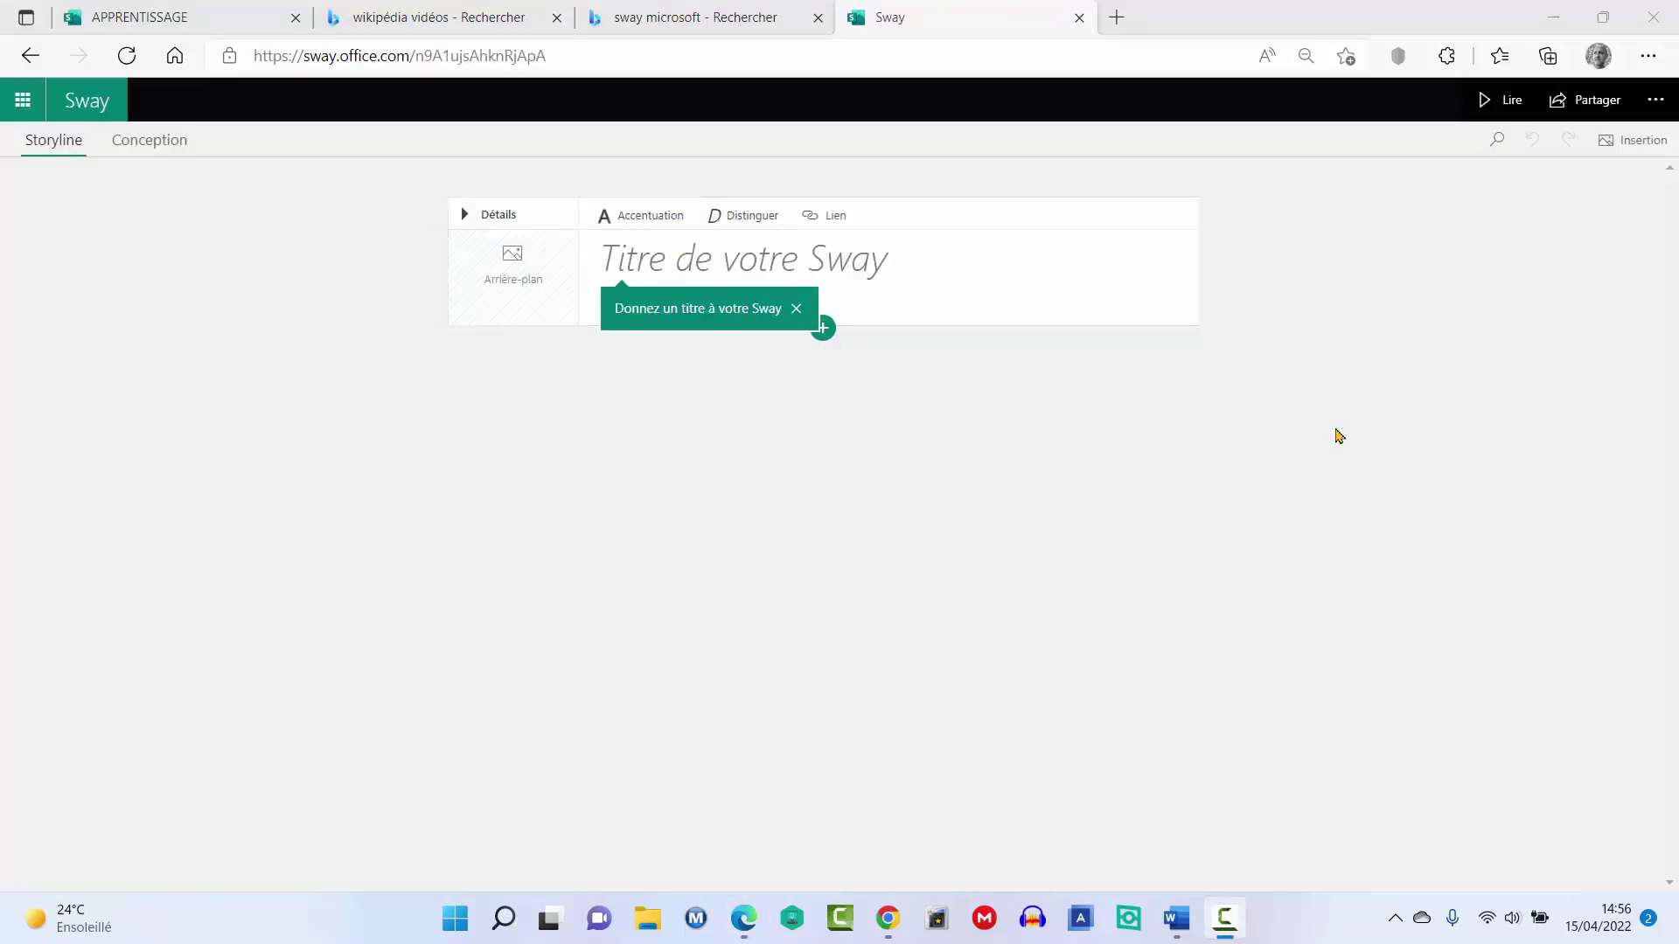
left_click(796, 308)
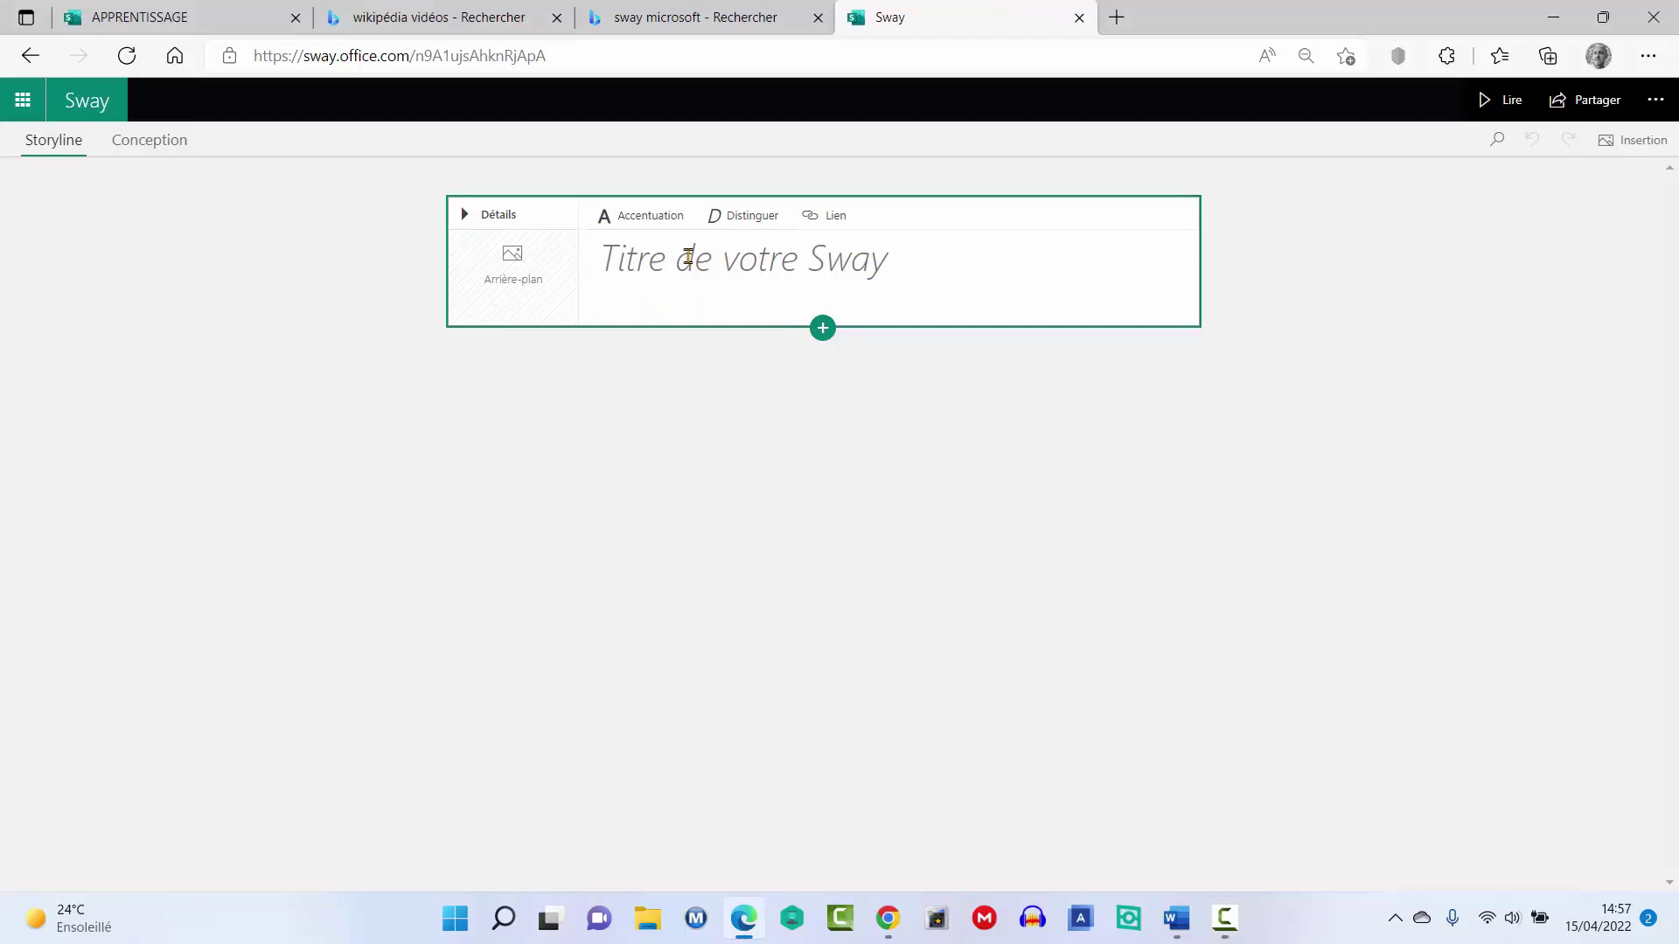
left_click(689, 258)
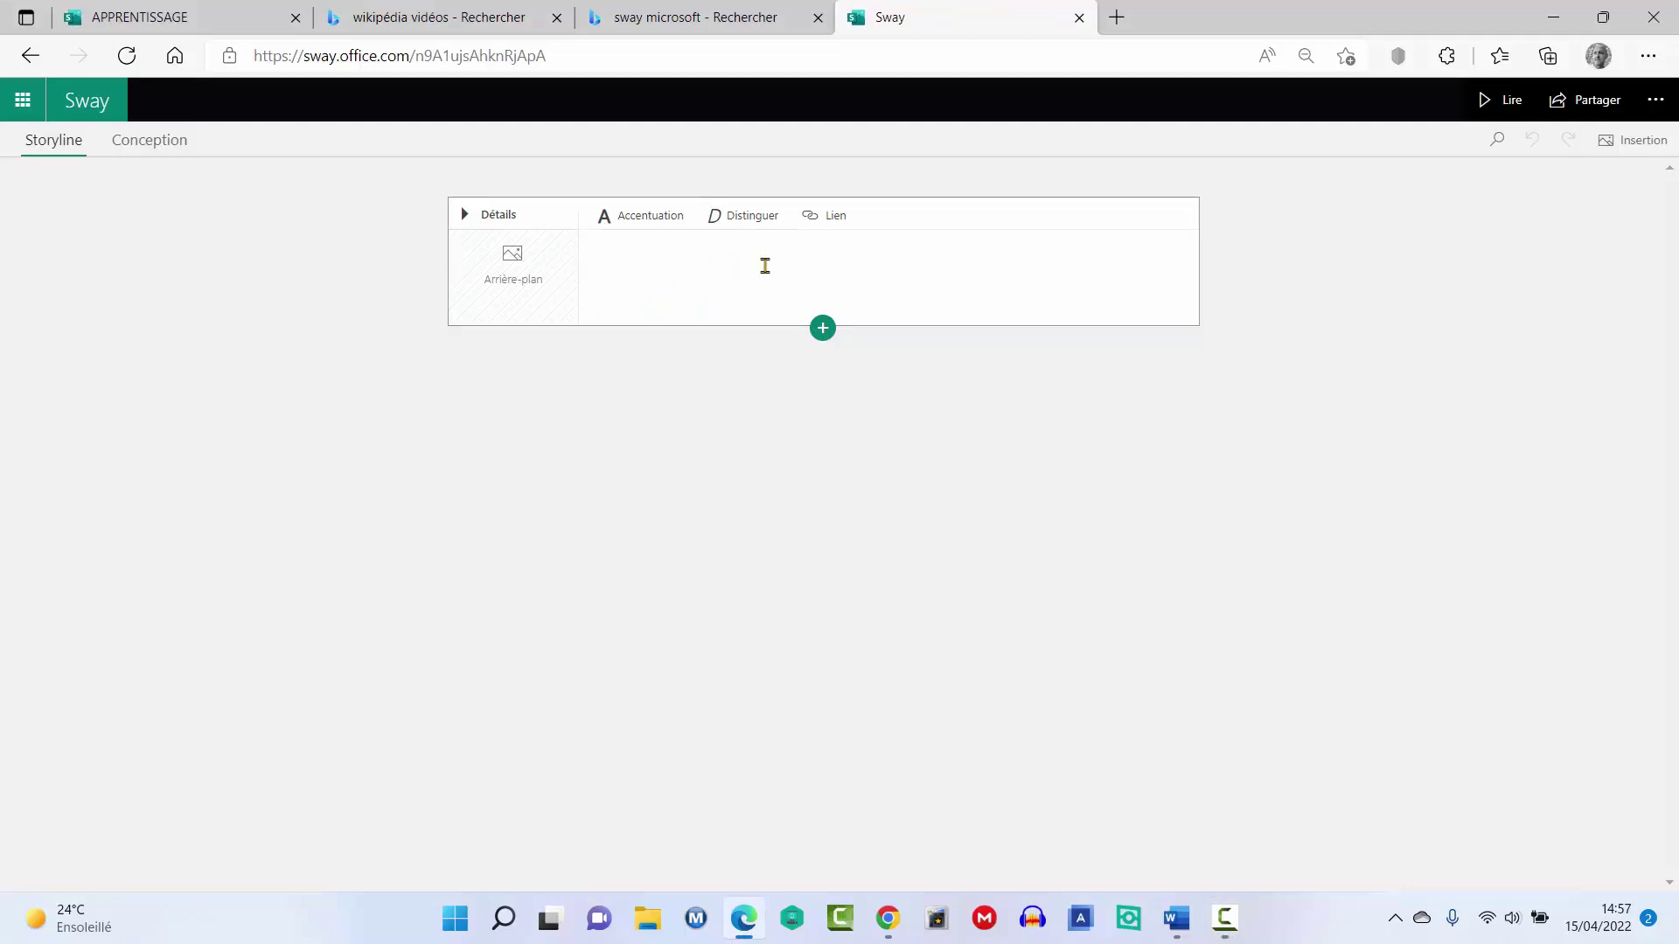
type("MA PRESENT")
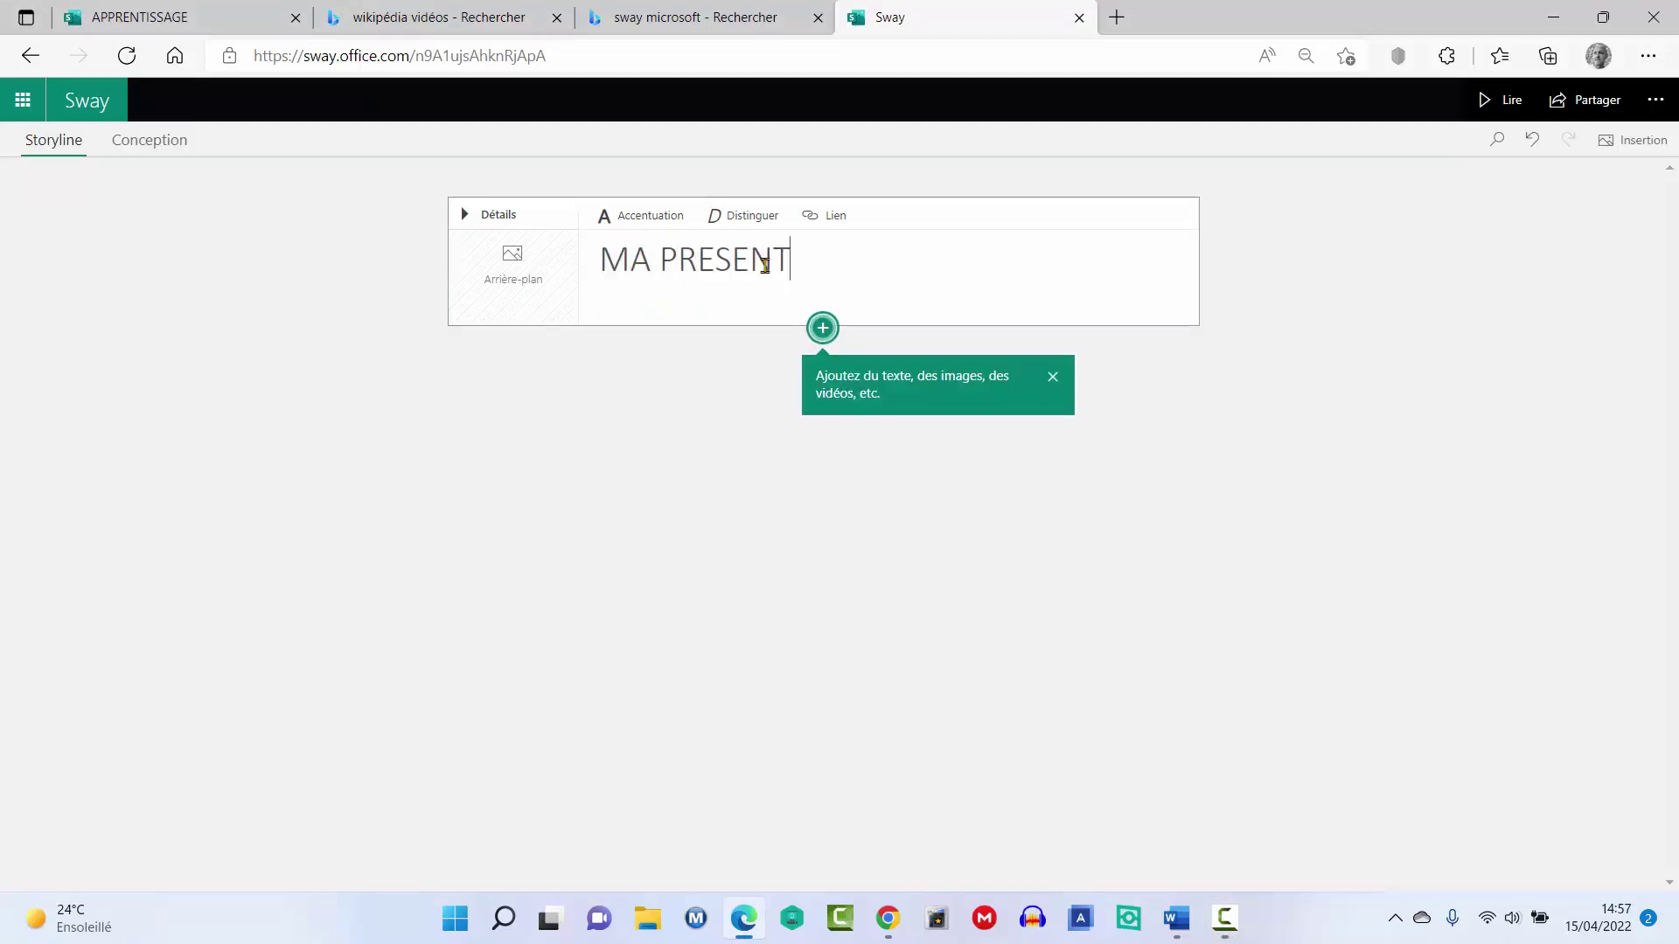
type("ATION")
left_click(519, 280)
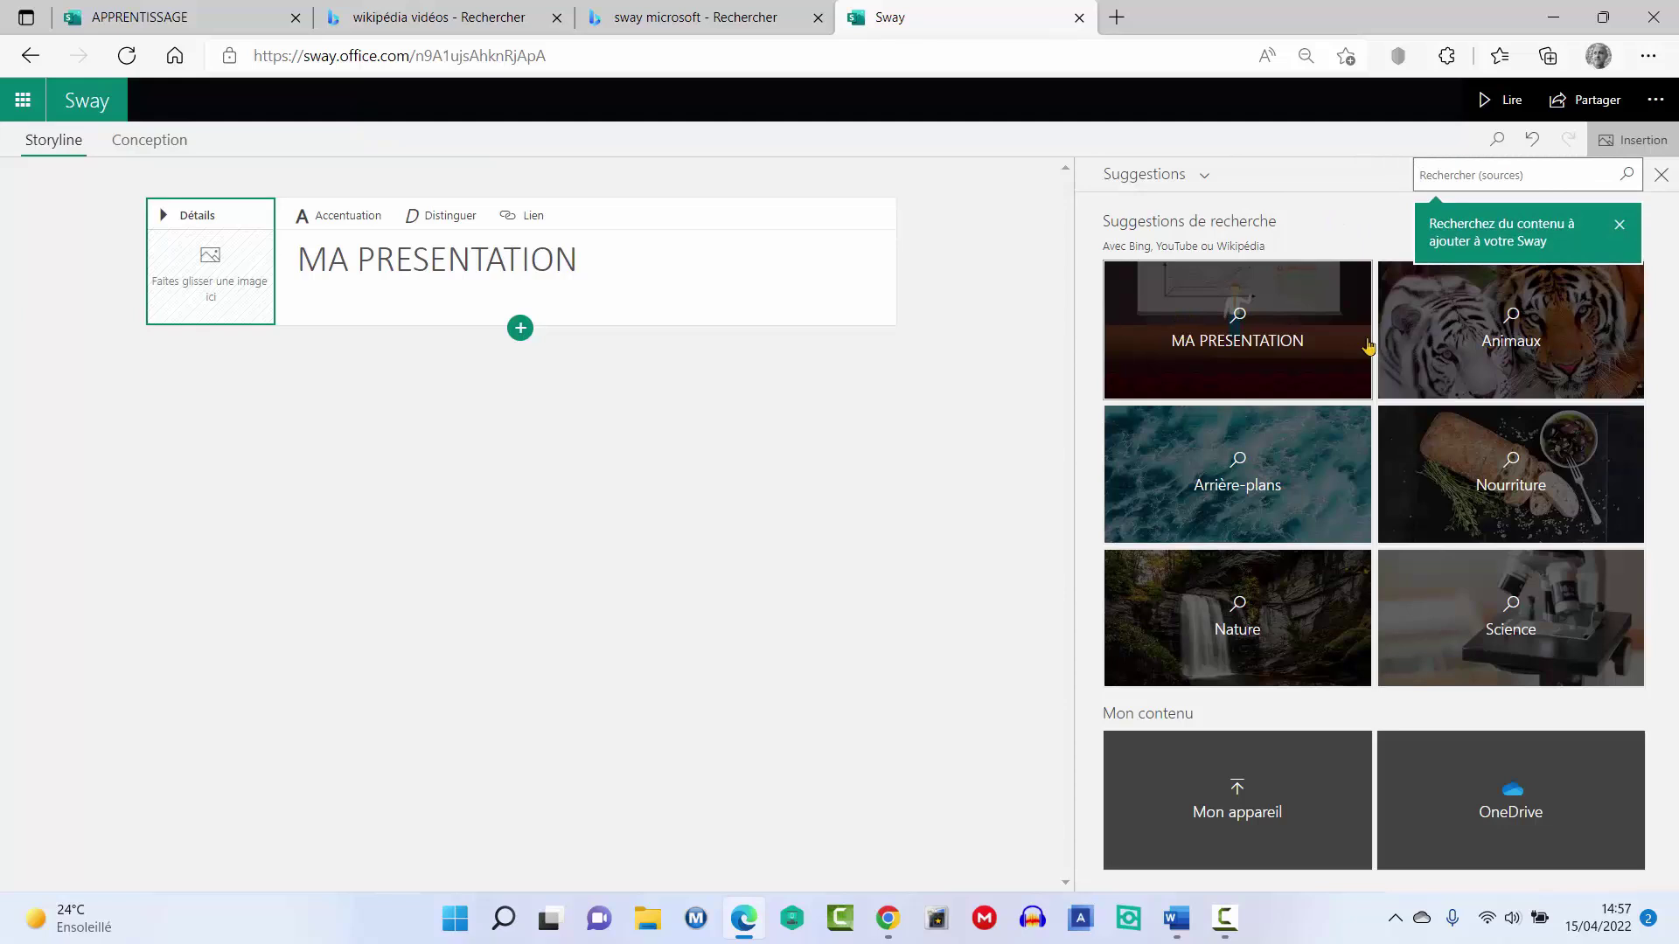
- Search sources for ORDINATEUR and use a computer photo as the title card background
left_click(1452, 169)
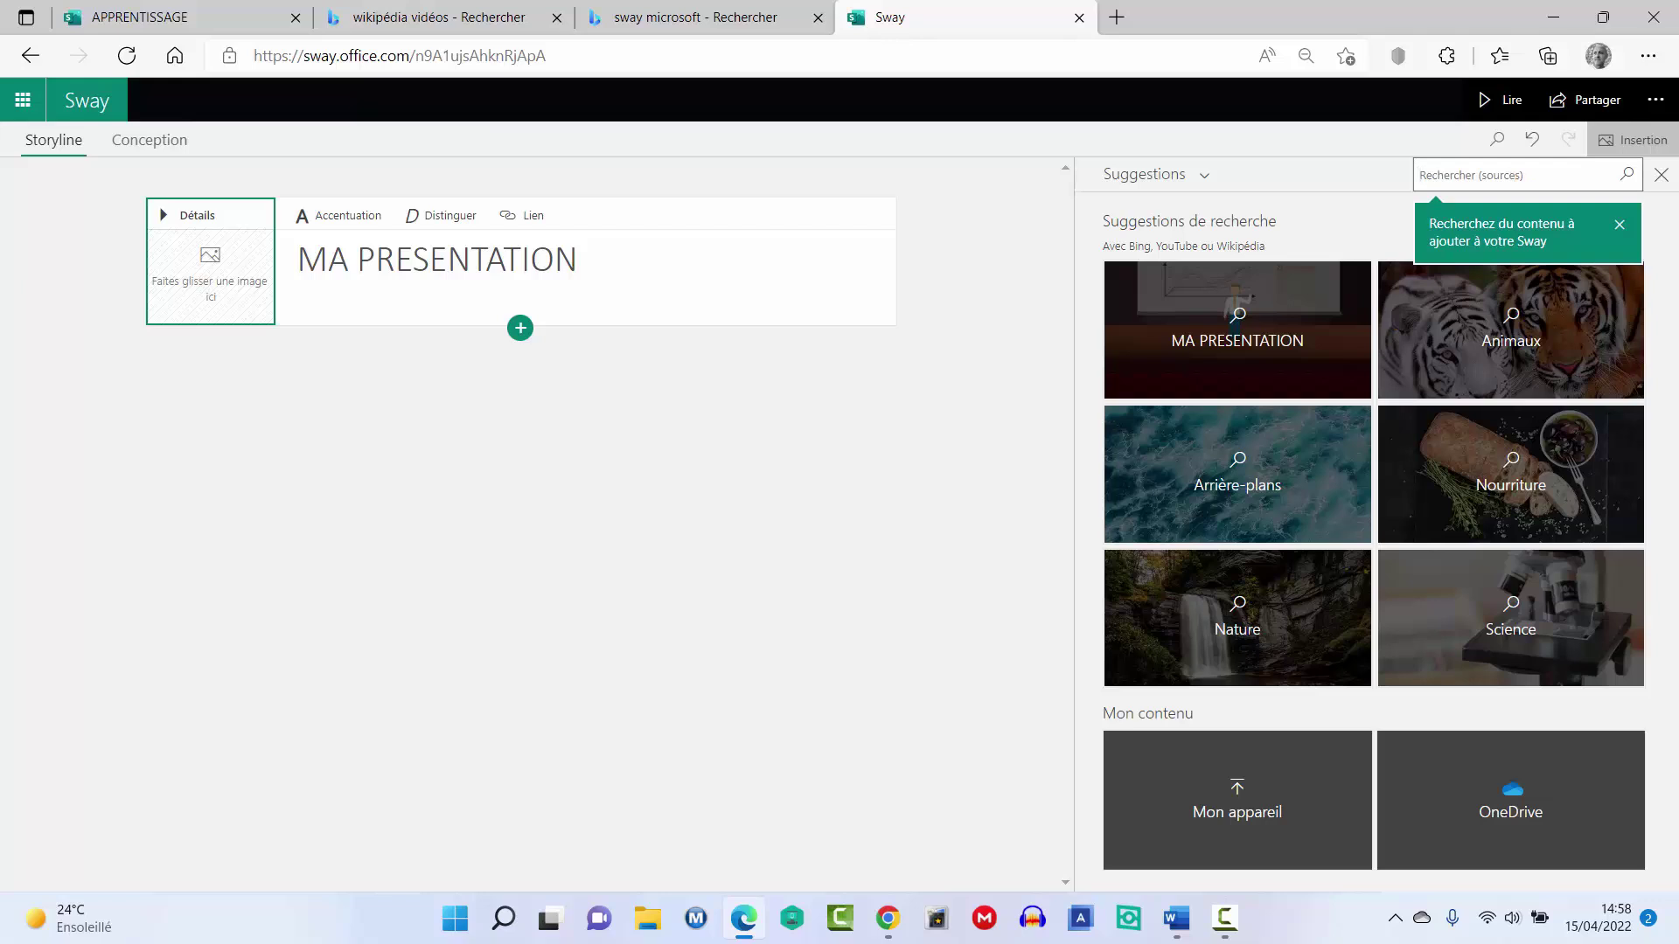
left_click(1510, 165)
type("ORDINATEU")
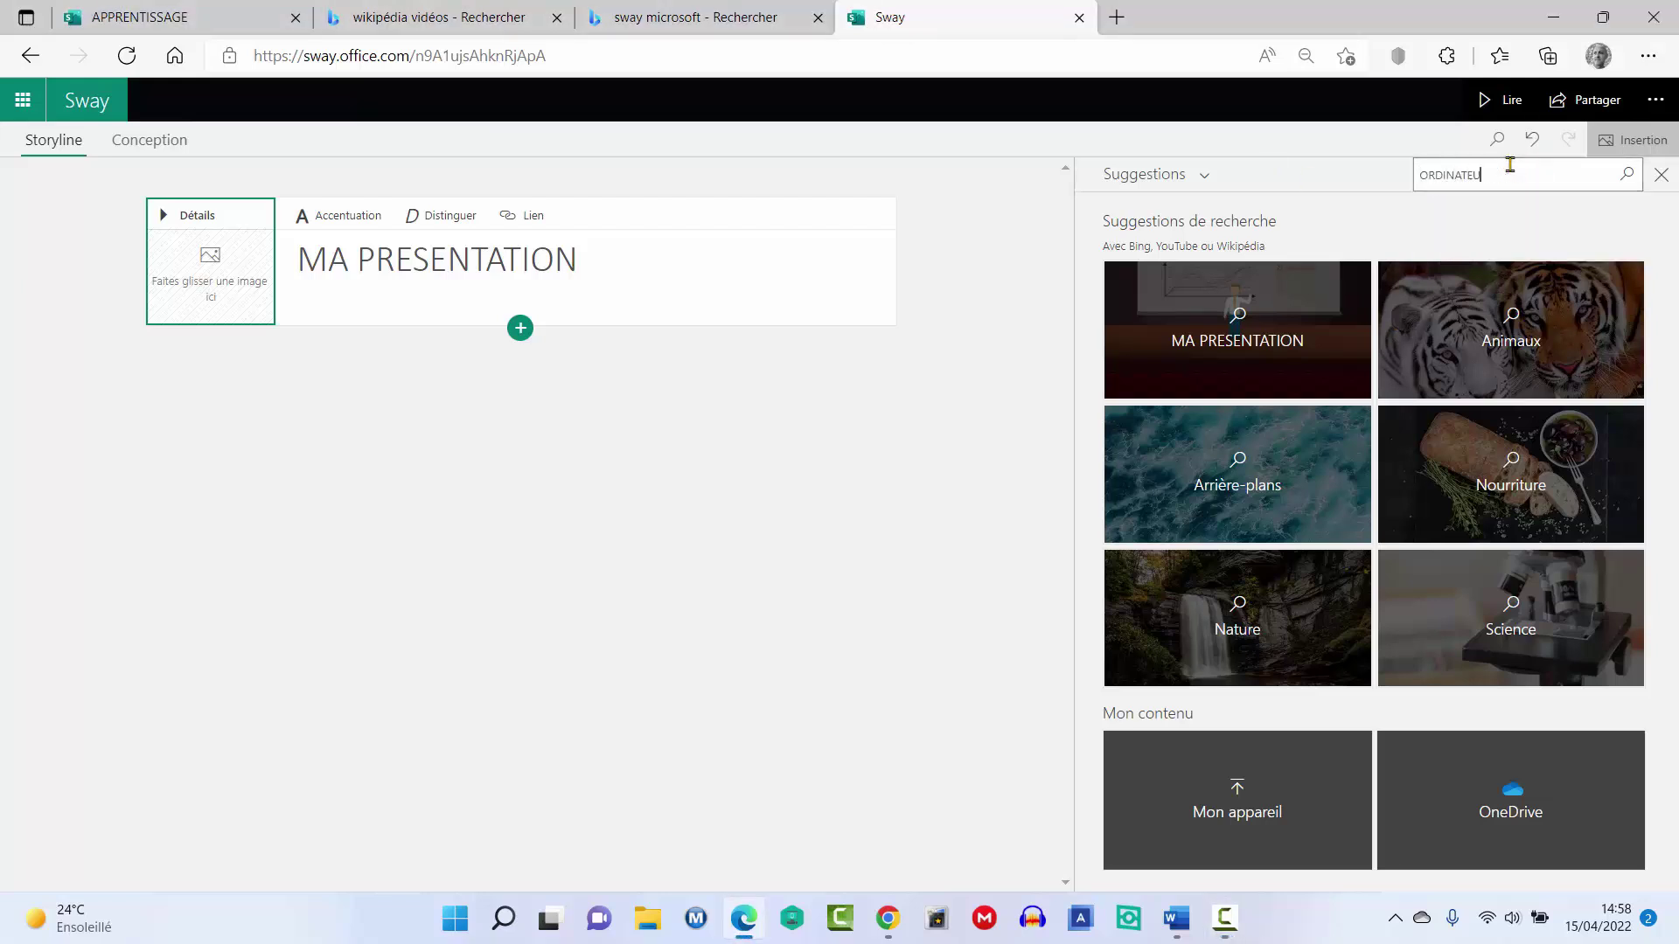
type("R")
key("Return")
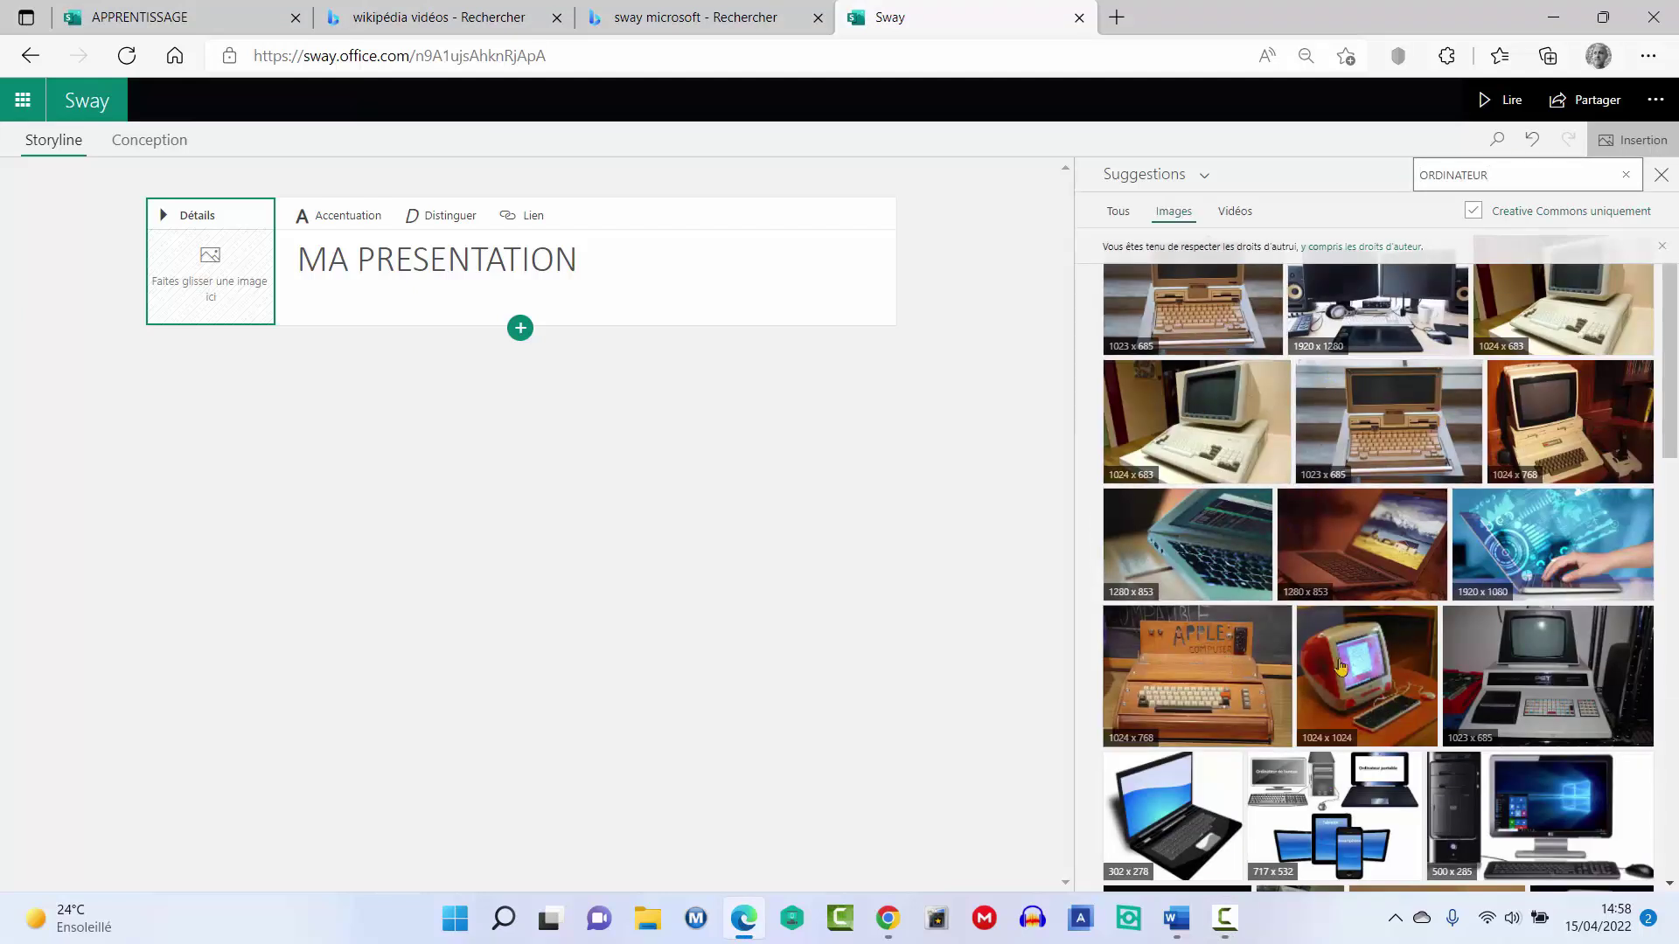
left_click(1526, 683)
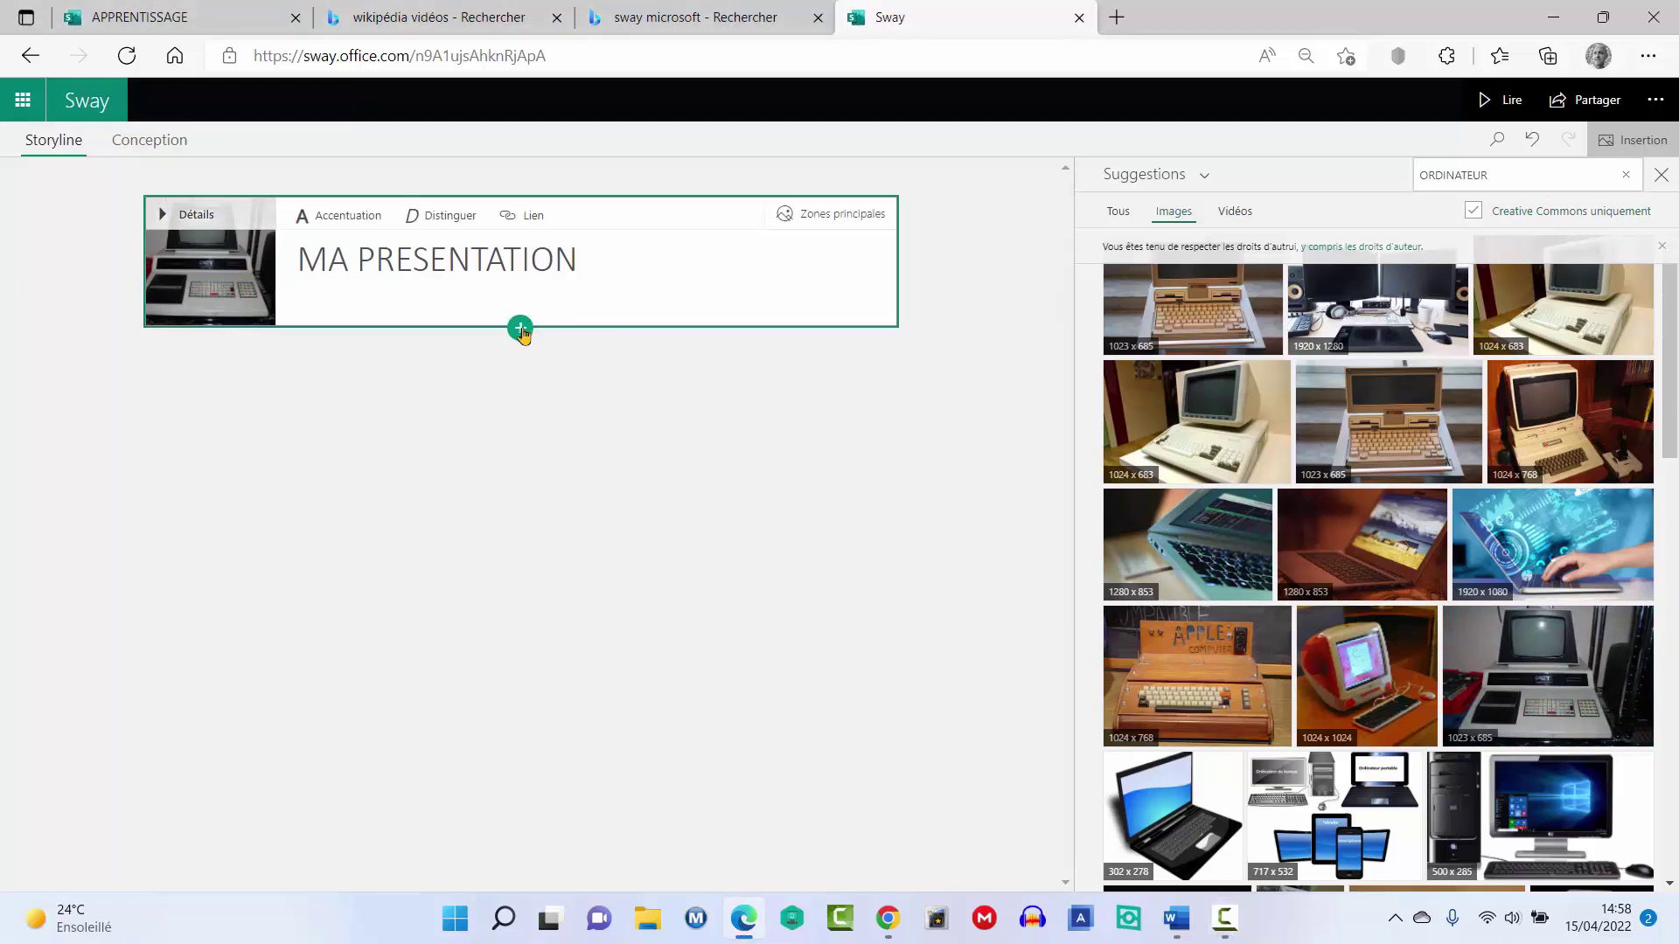
- Browse the media card types, then add a blank text card below the title and delete it
left_click(523, 329)
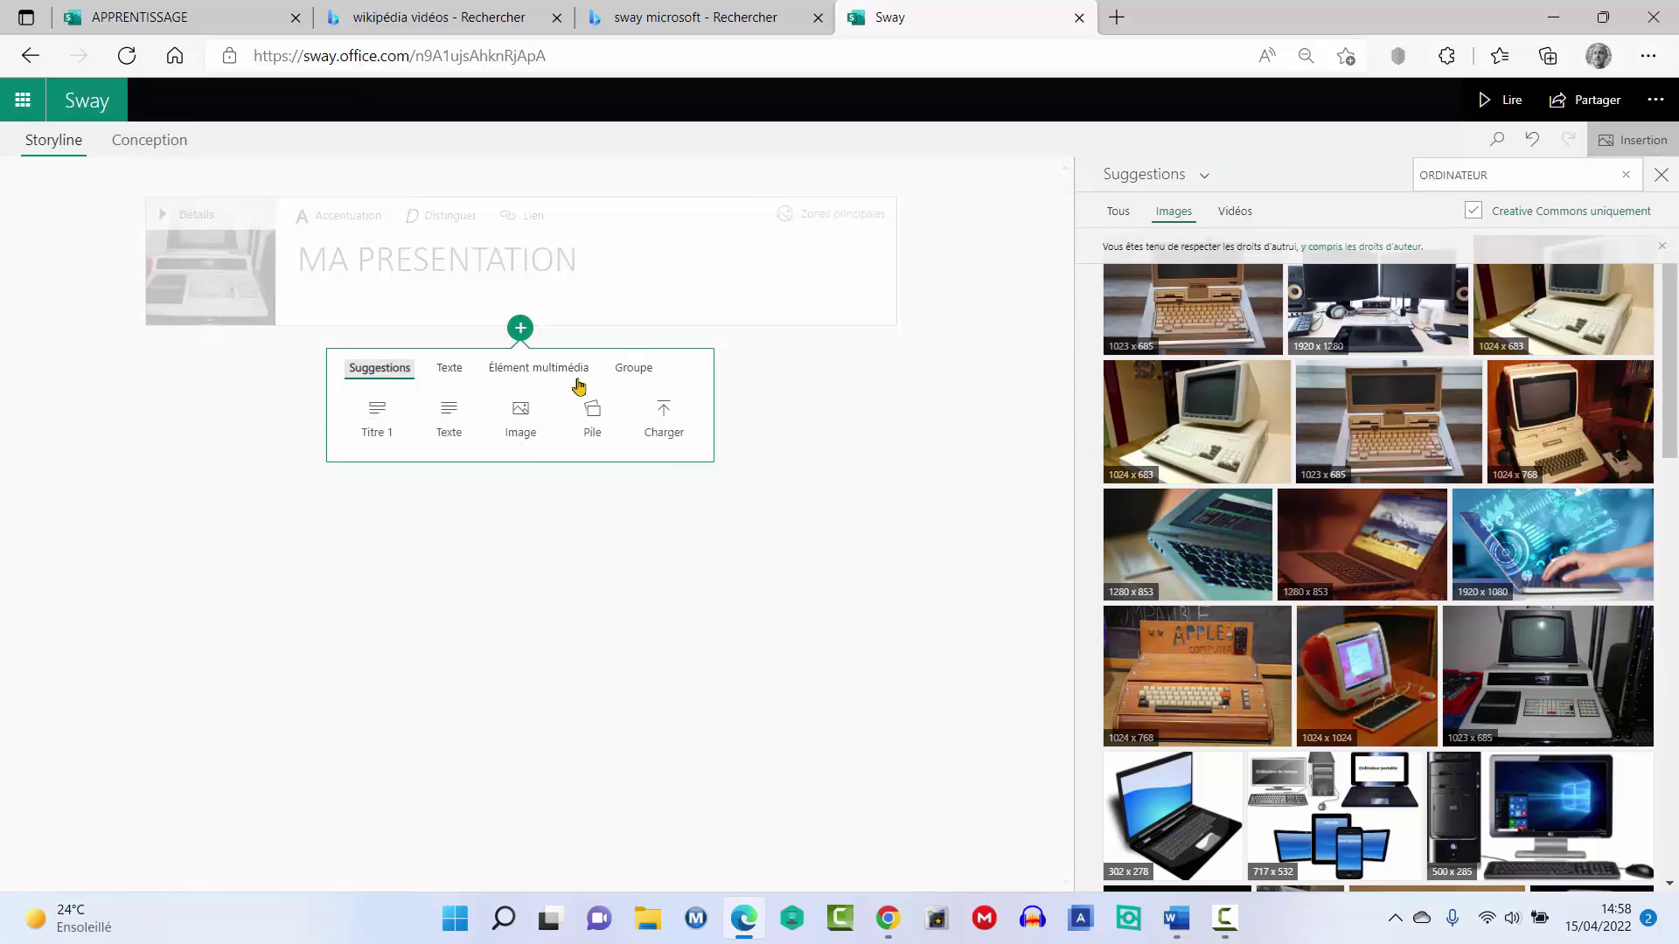
left_click(551, 371)
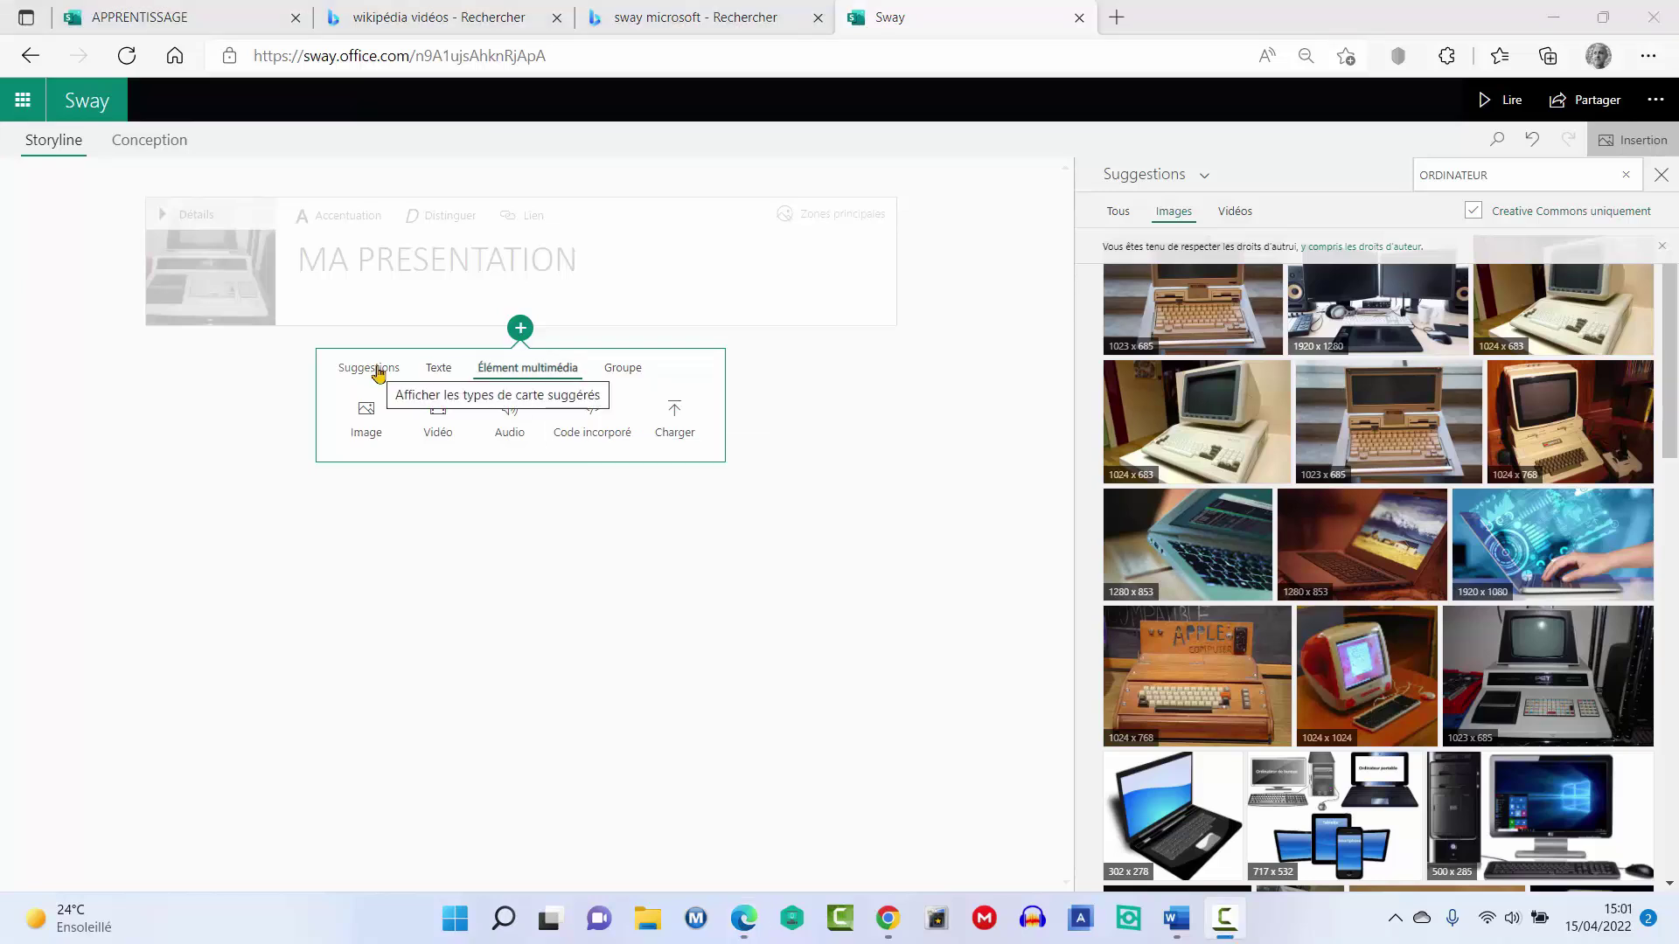
left_click(378, 369)
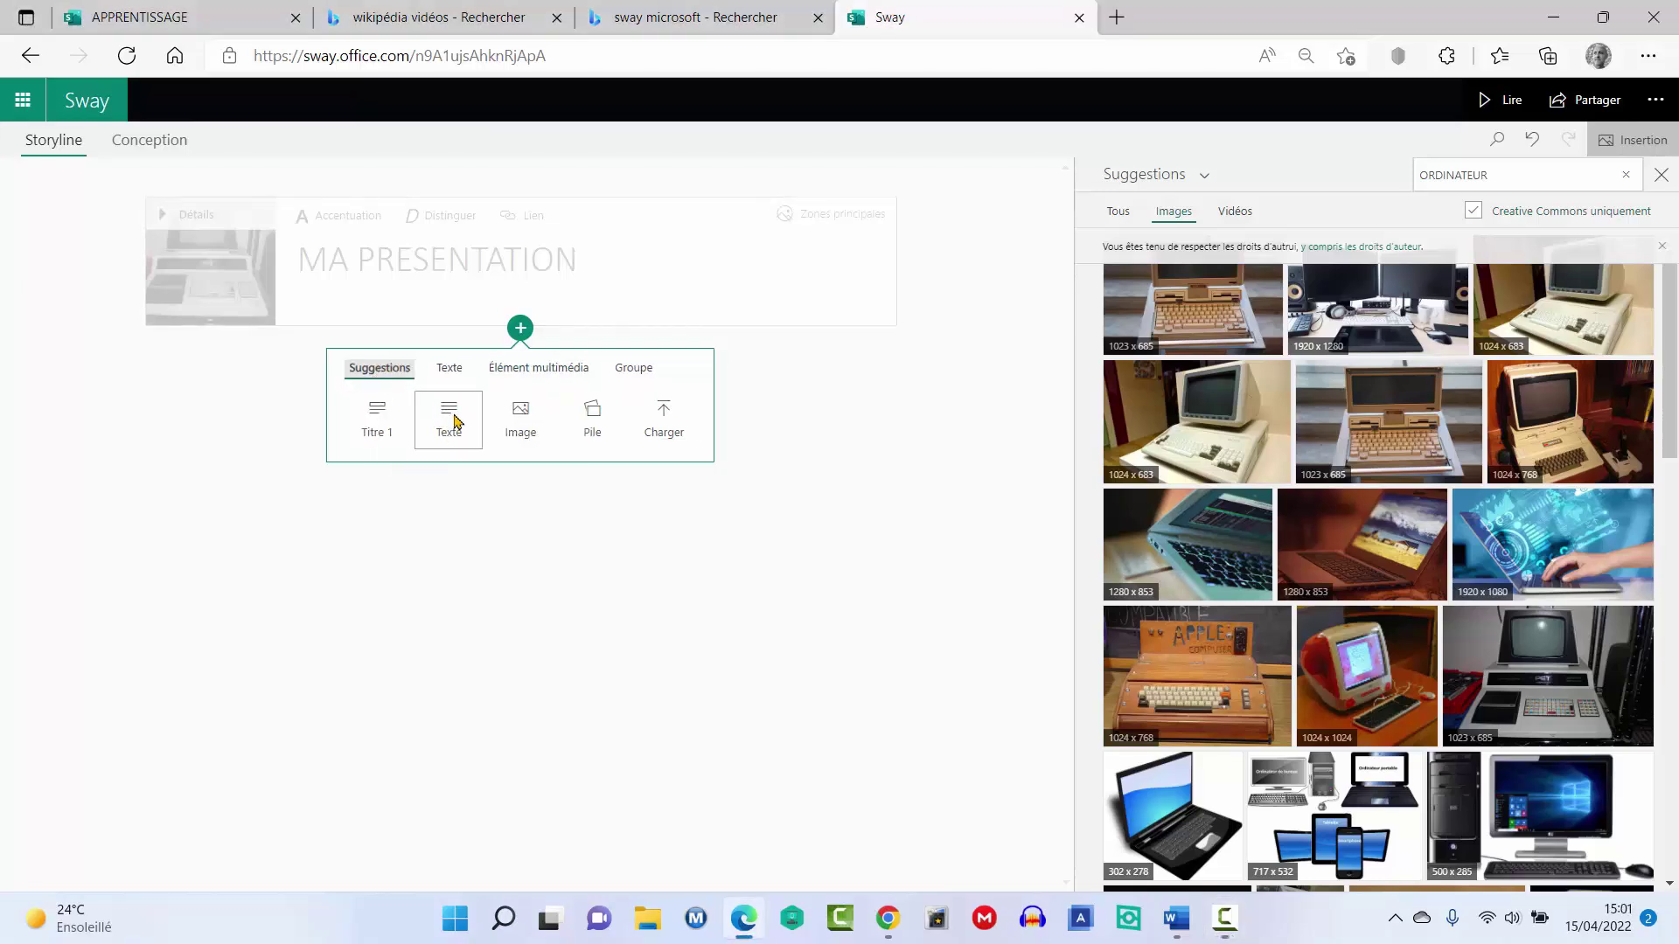
left_click(448, 419)
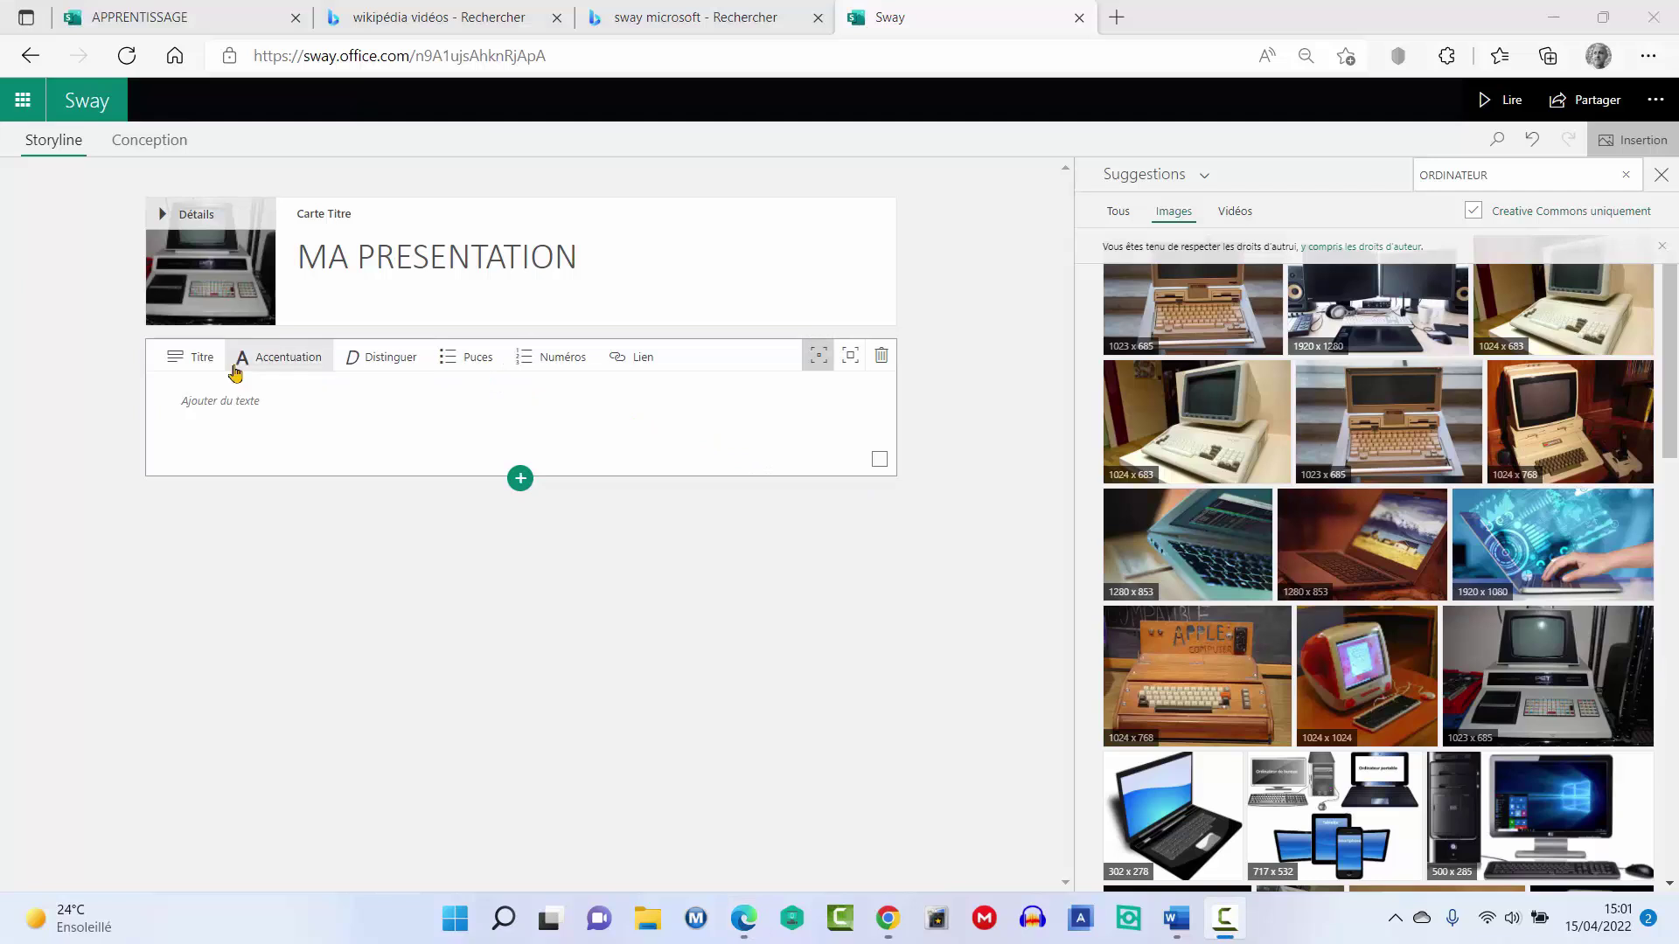
left_click(883, 364)
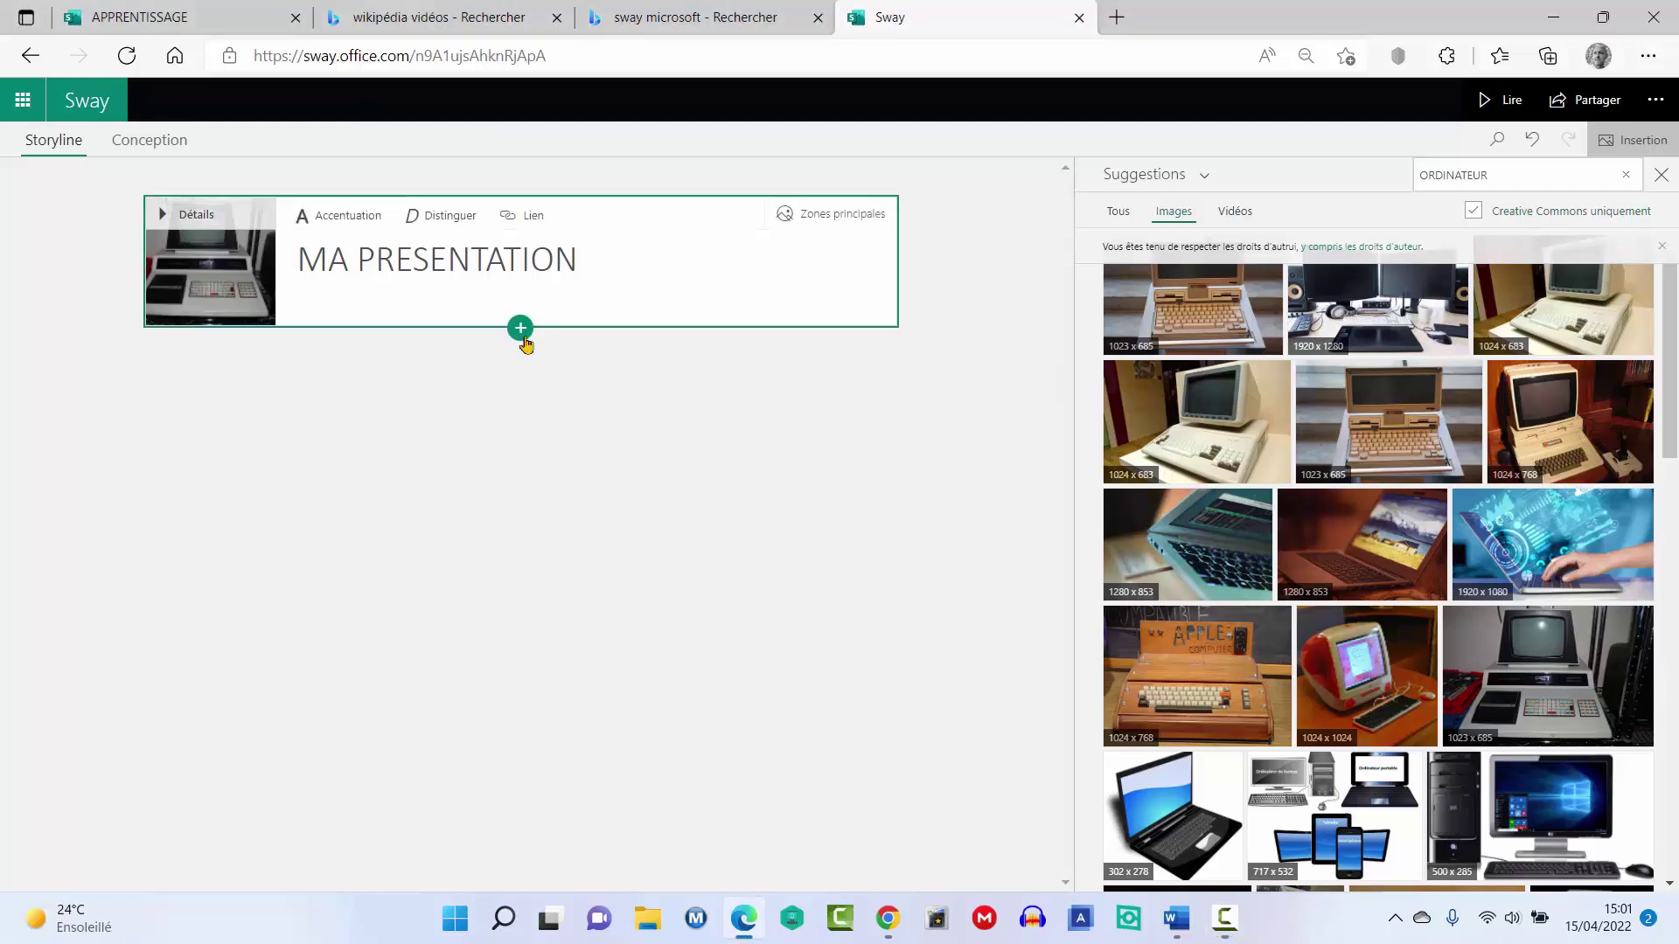
left_click(521, 331)
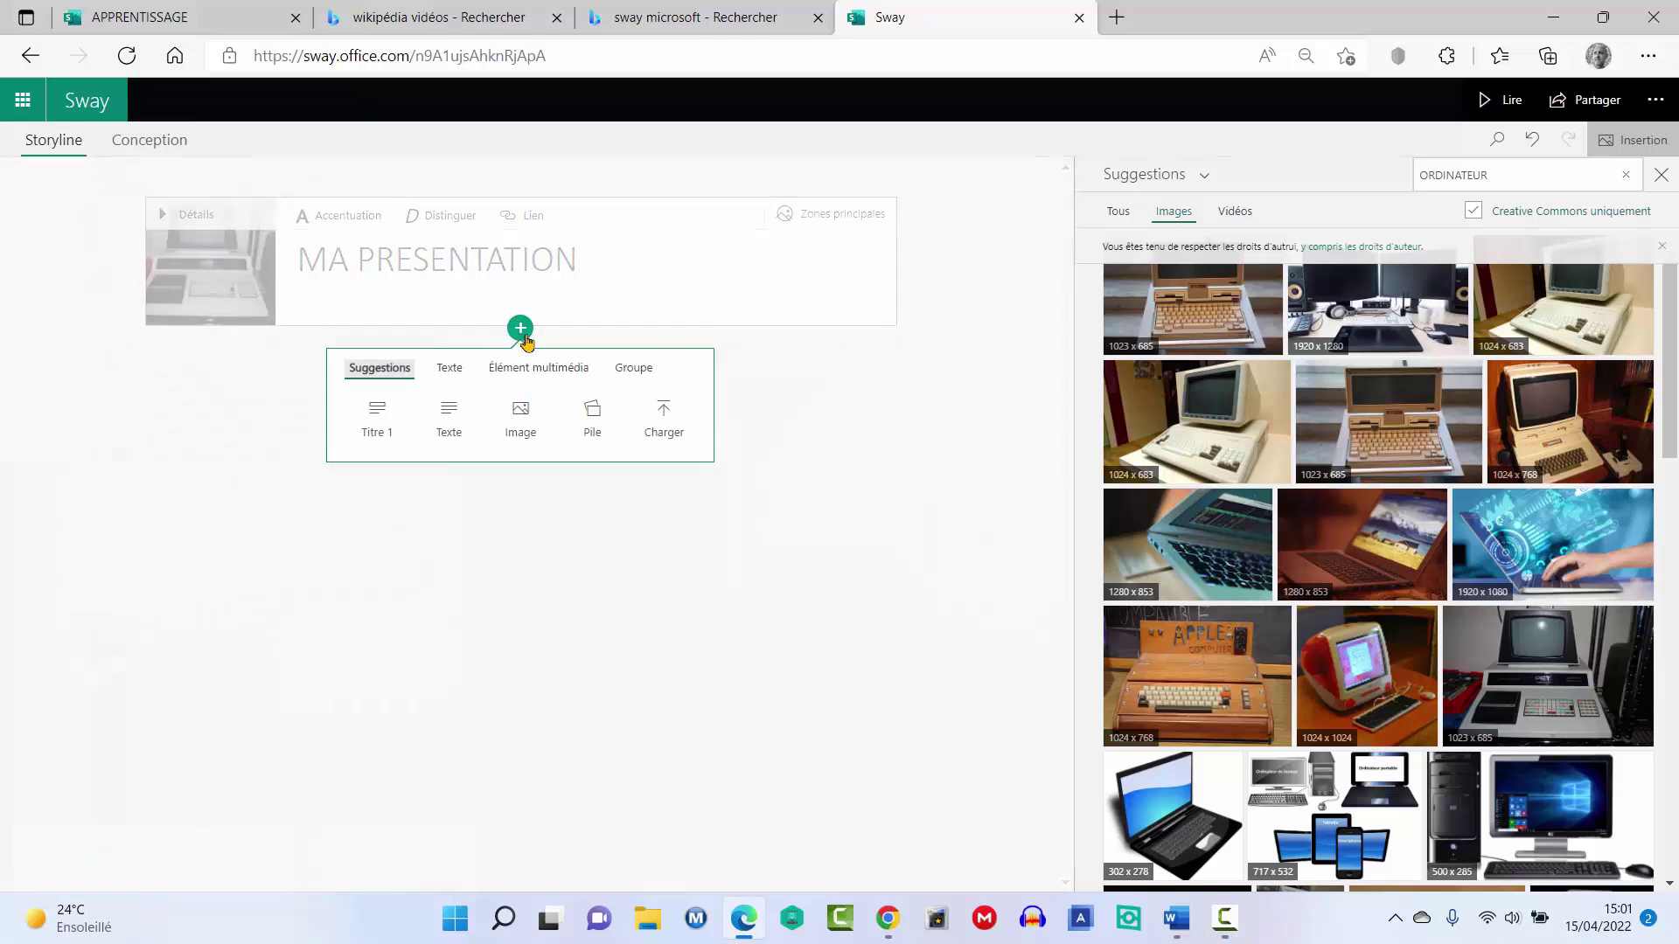
- Add a Titre 1 section headed 'Fondamentaux de la TVA' with an empty text card beneath it
left_click(376, 419)
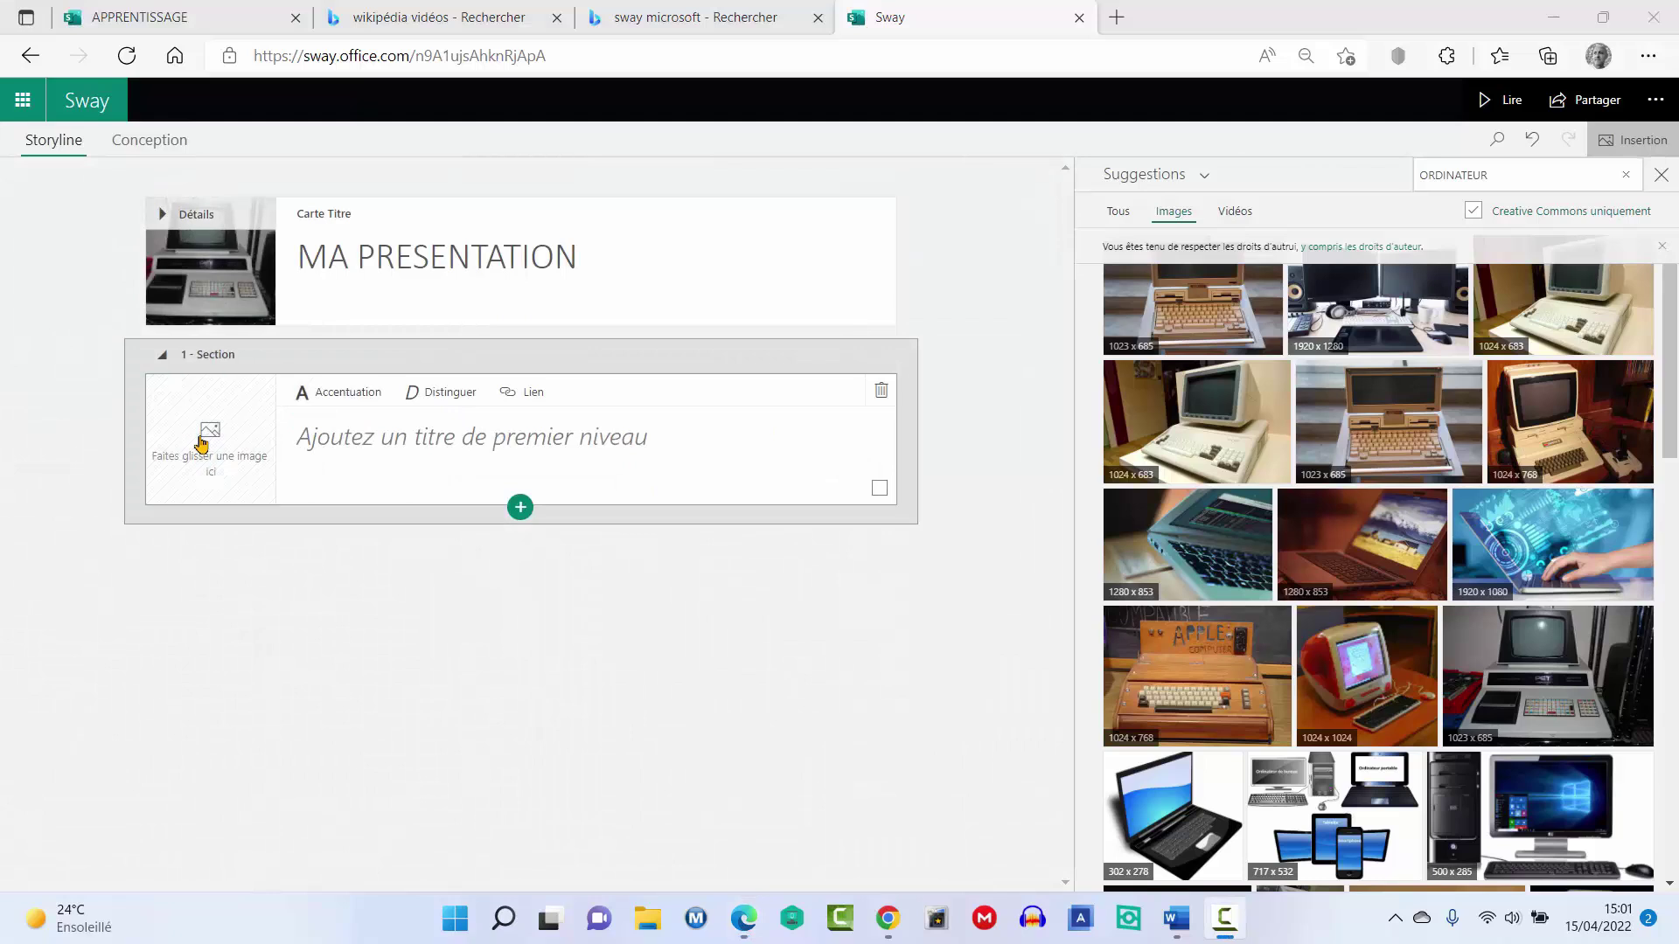
left_click(321, 444)
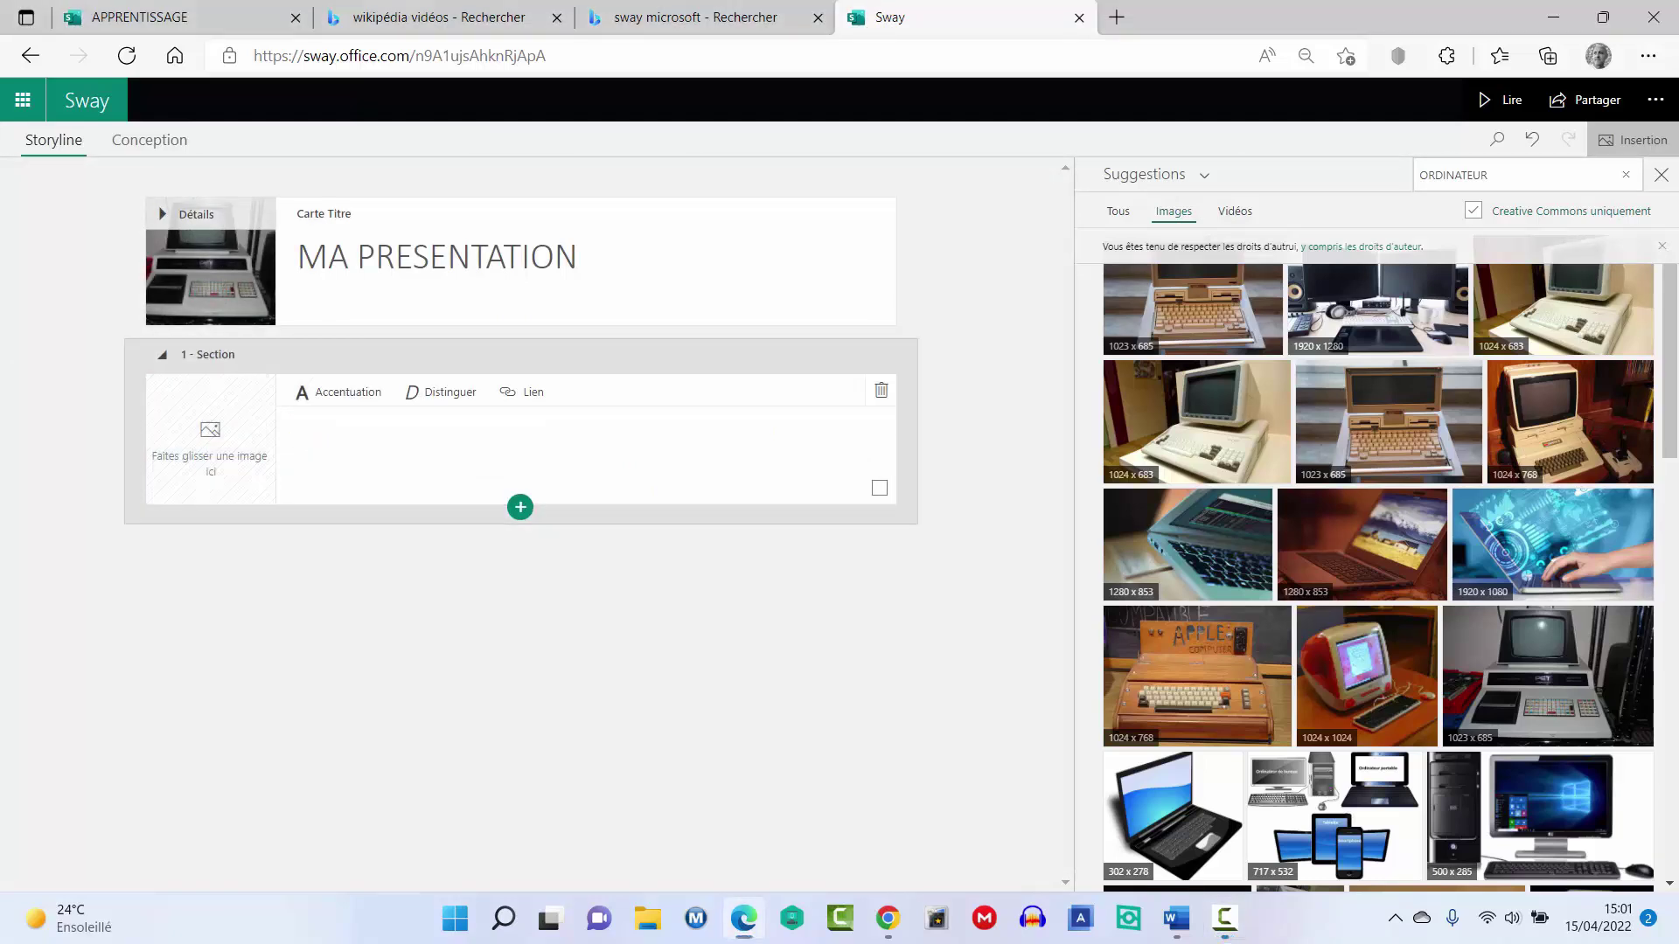
left_click(439, 446)
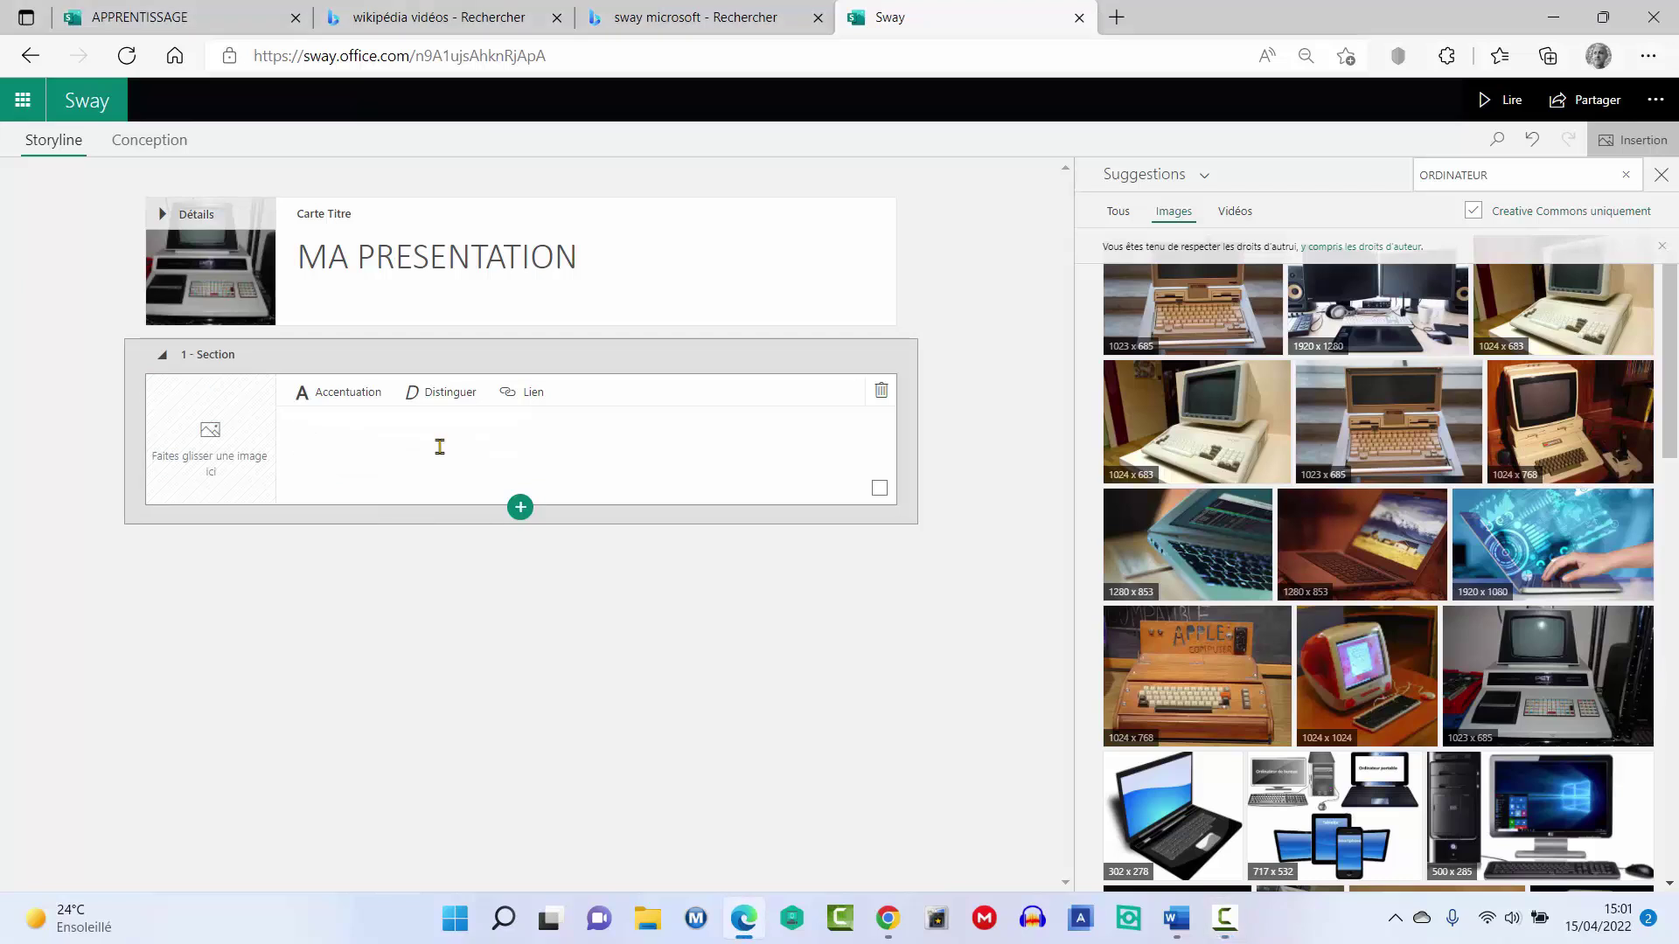
type("f")
type("ondamenta")
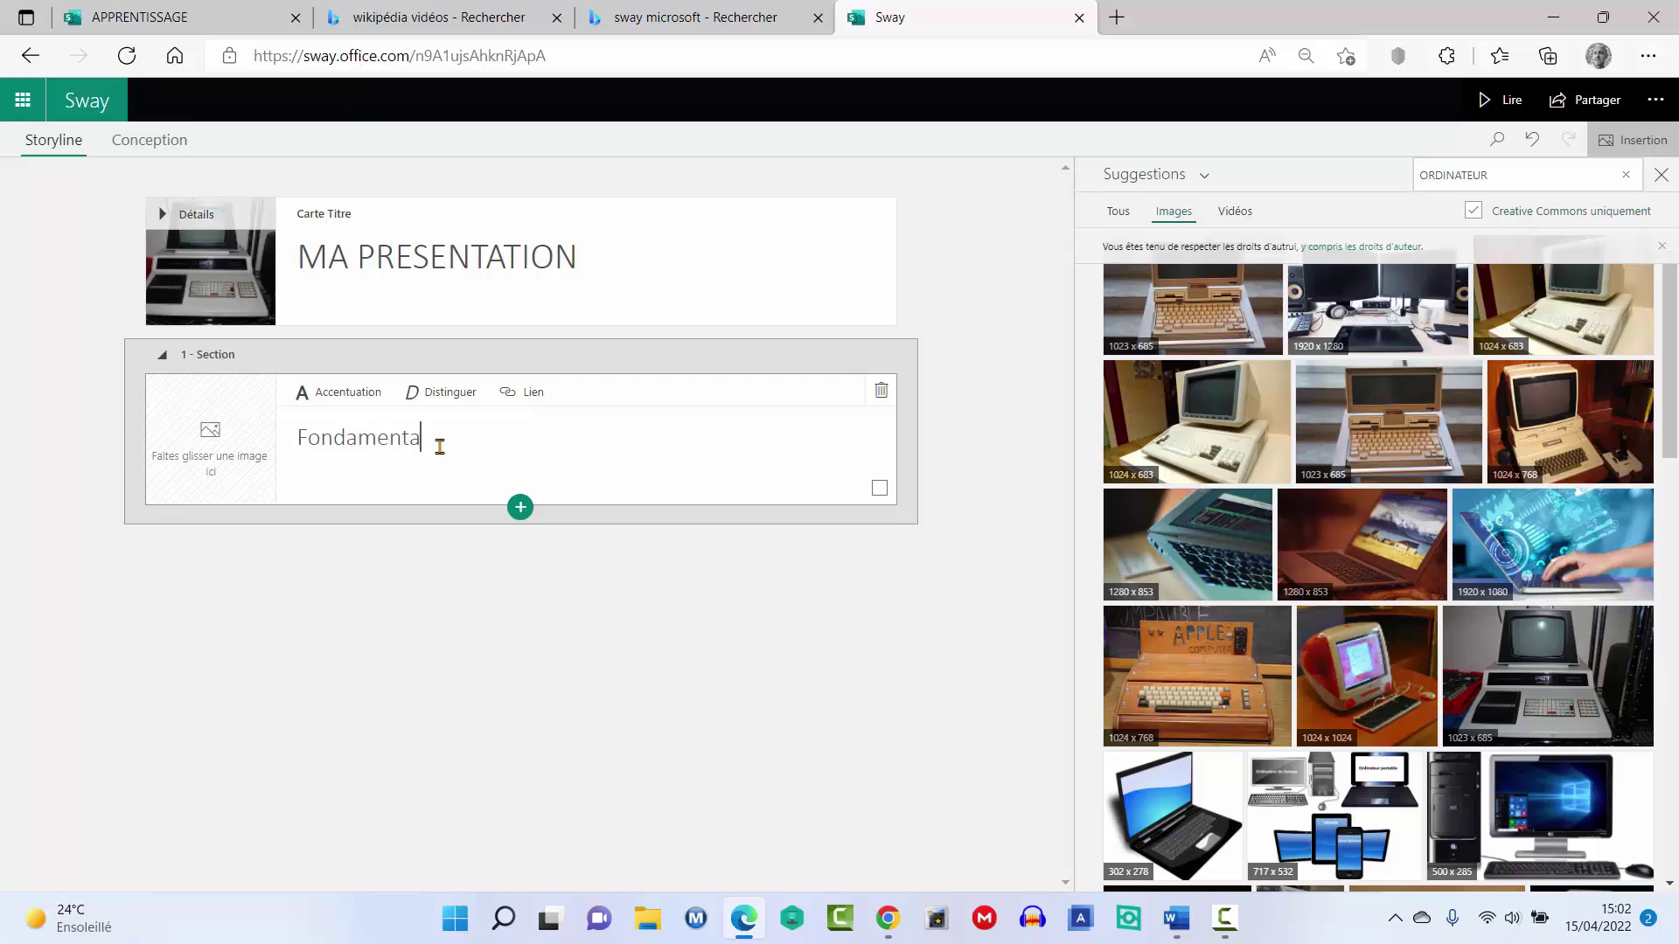
type("ux de la ")
type("VB")
key("BackSpace")
key("BackSpace")
type("TVA")
left_click(519, 508)
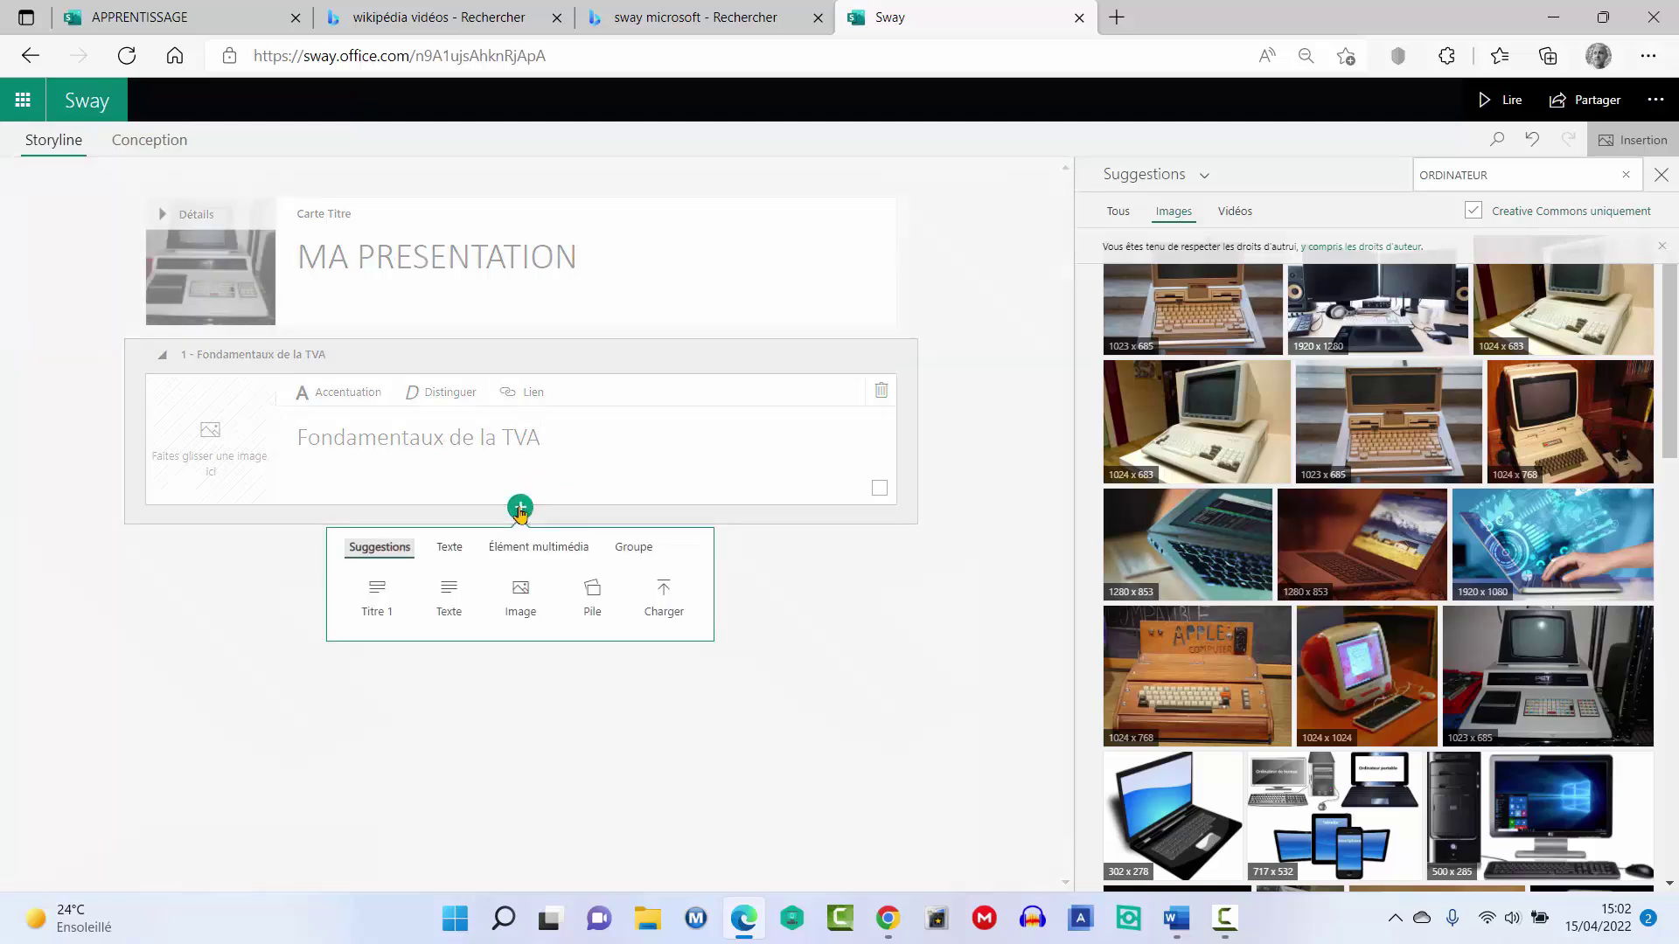
left_click(454, 596)
- Write 'Formation pour toutes et tous' in the text card under the Fondamentaux de la TVA heading
left_click(249, 570)
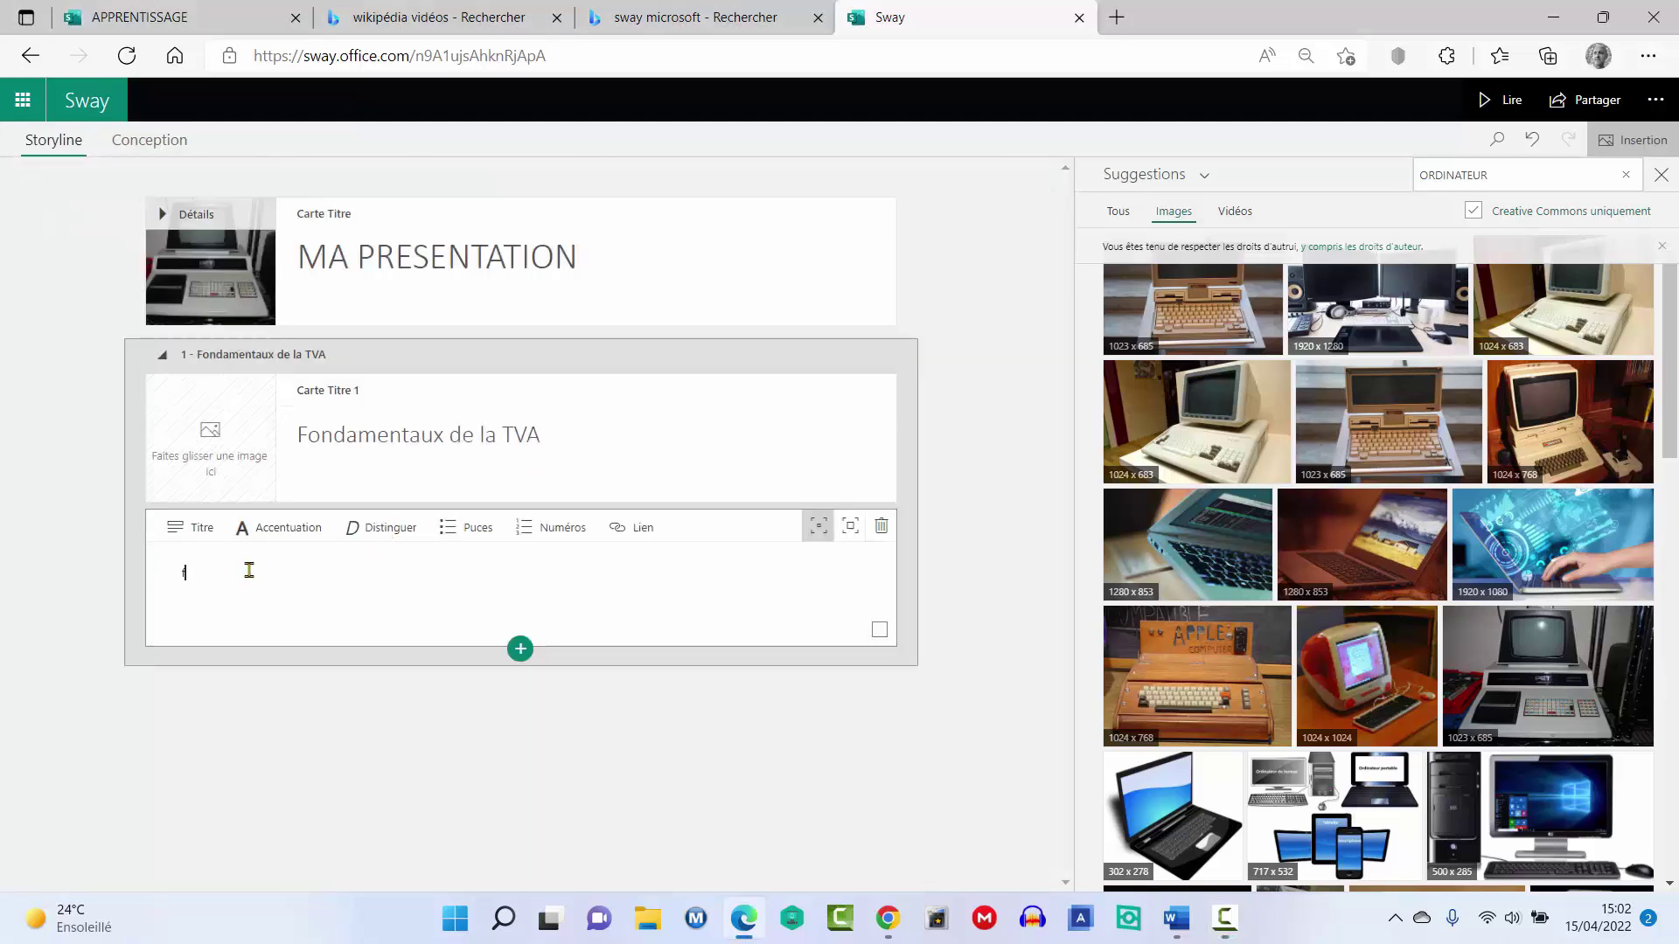
type("ORM")
key("BackSpace")
key("BackSpace")
key("BackSpace")
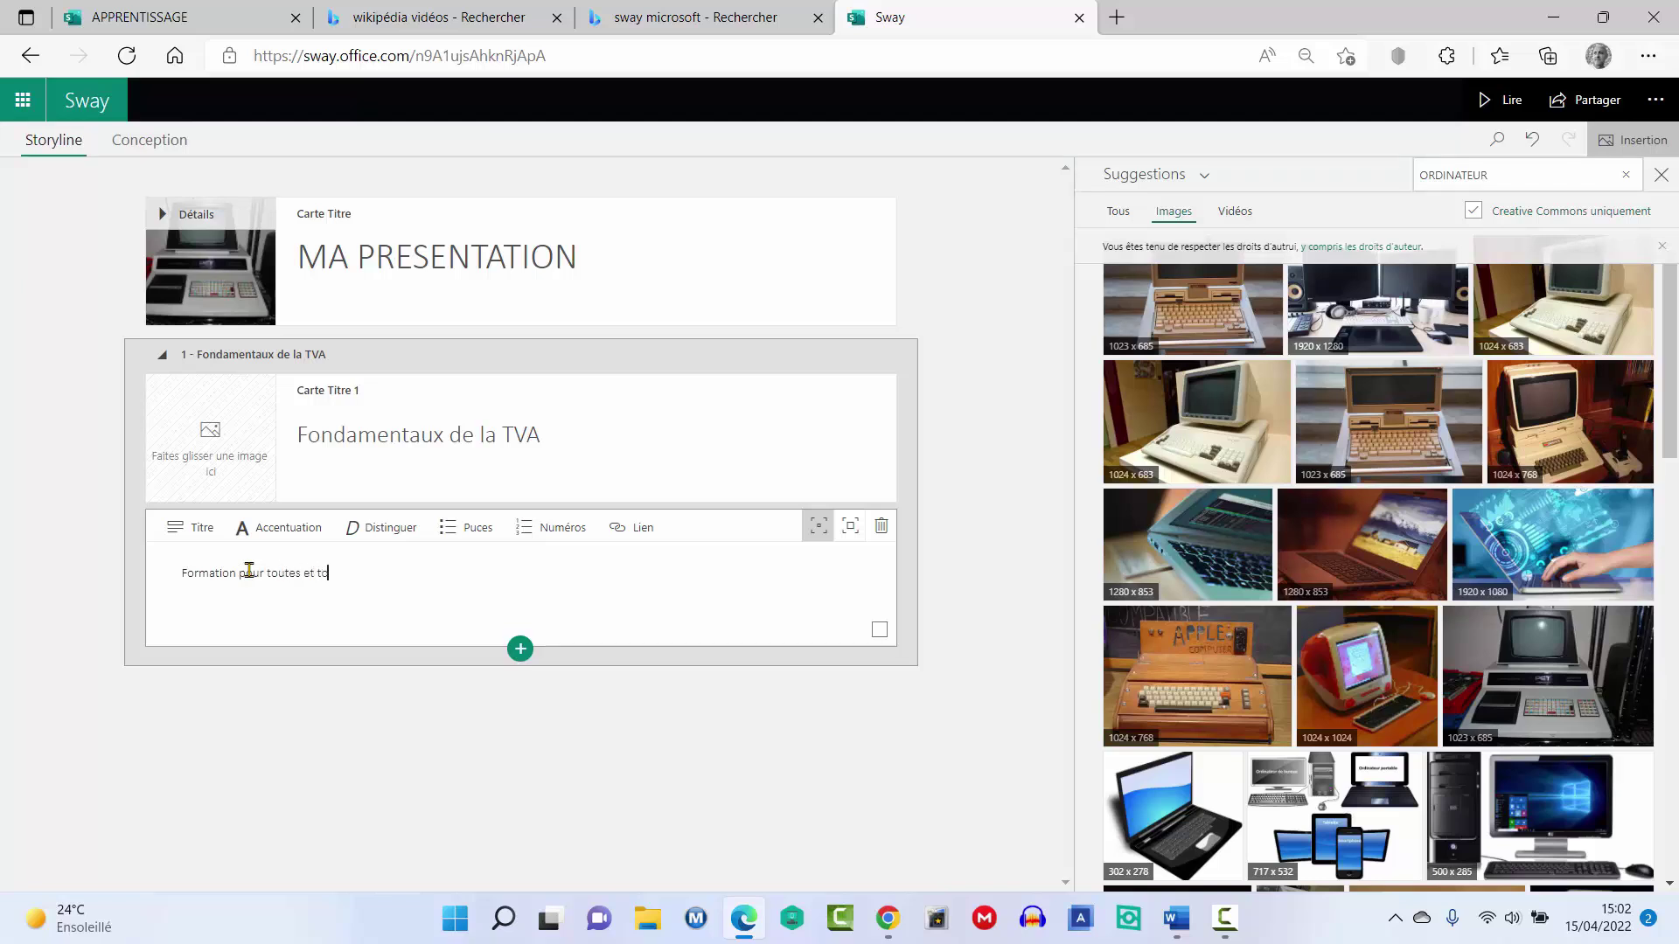
key("F10")
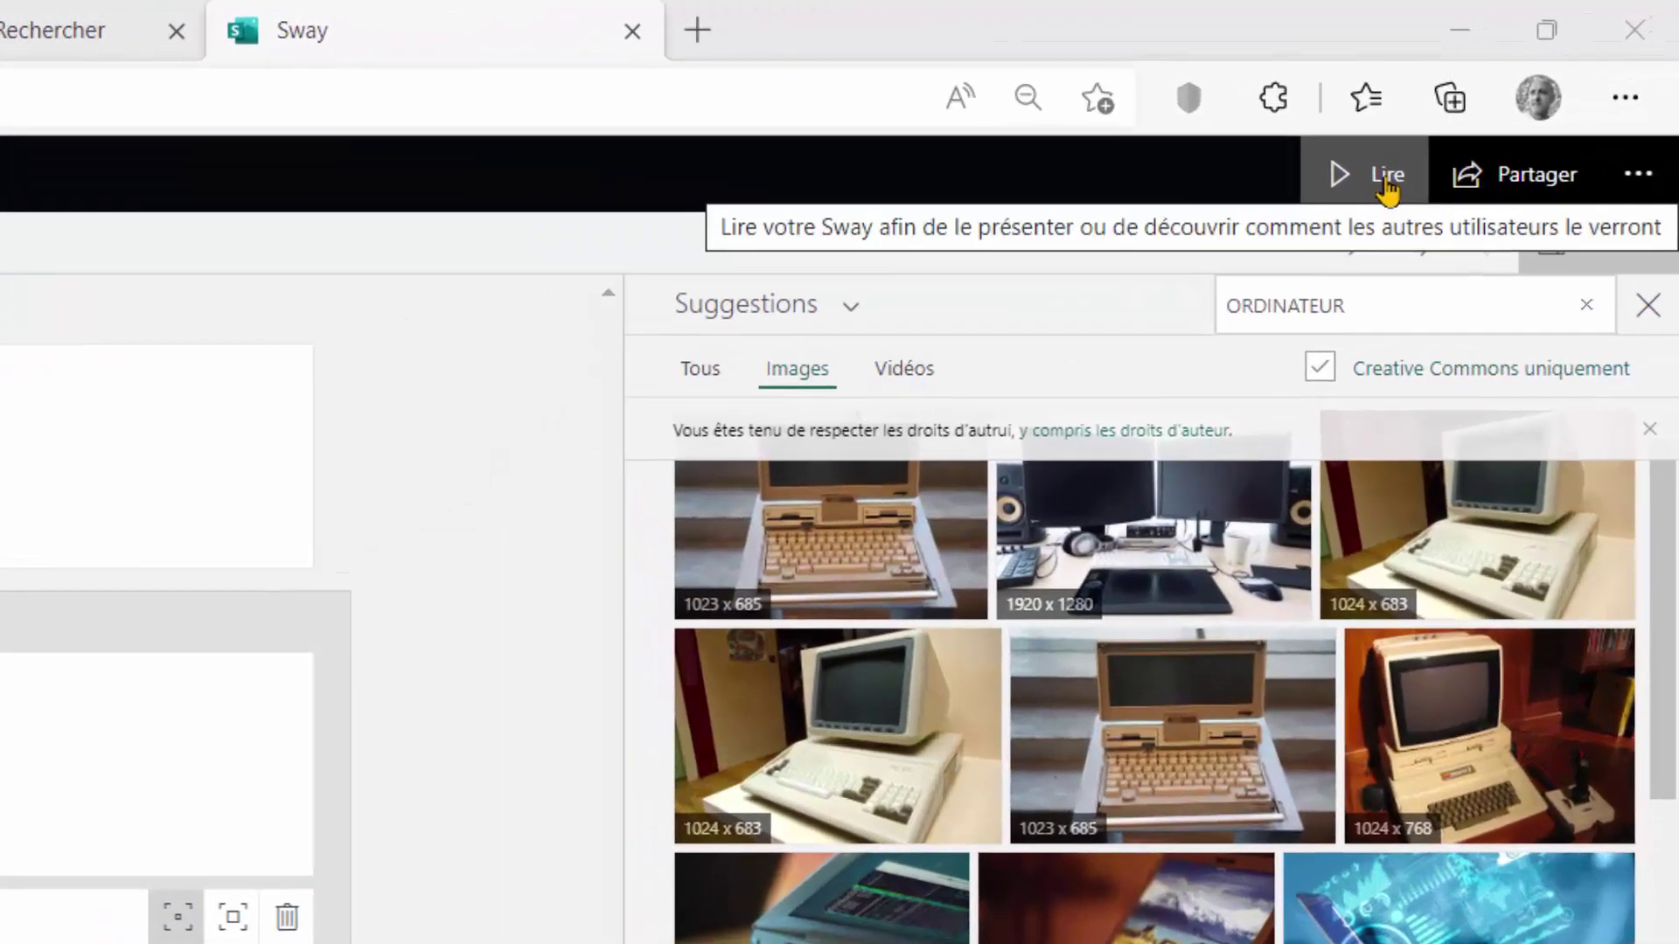
left_click(1386, 179)
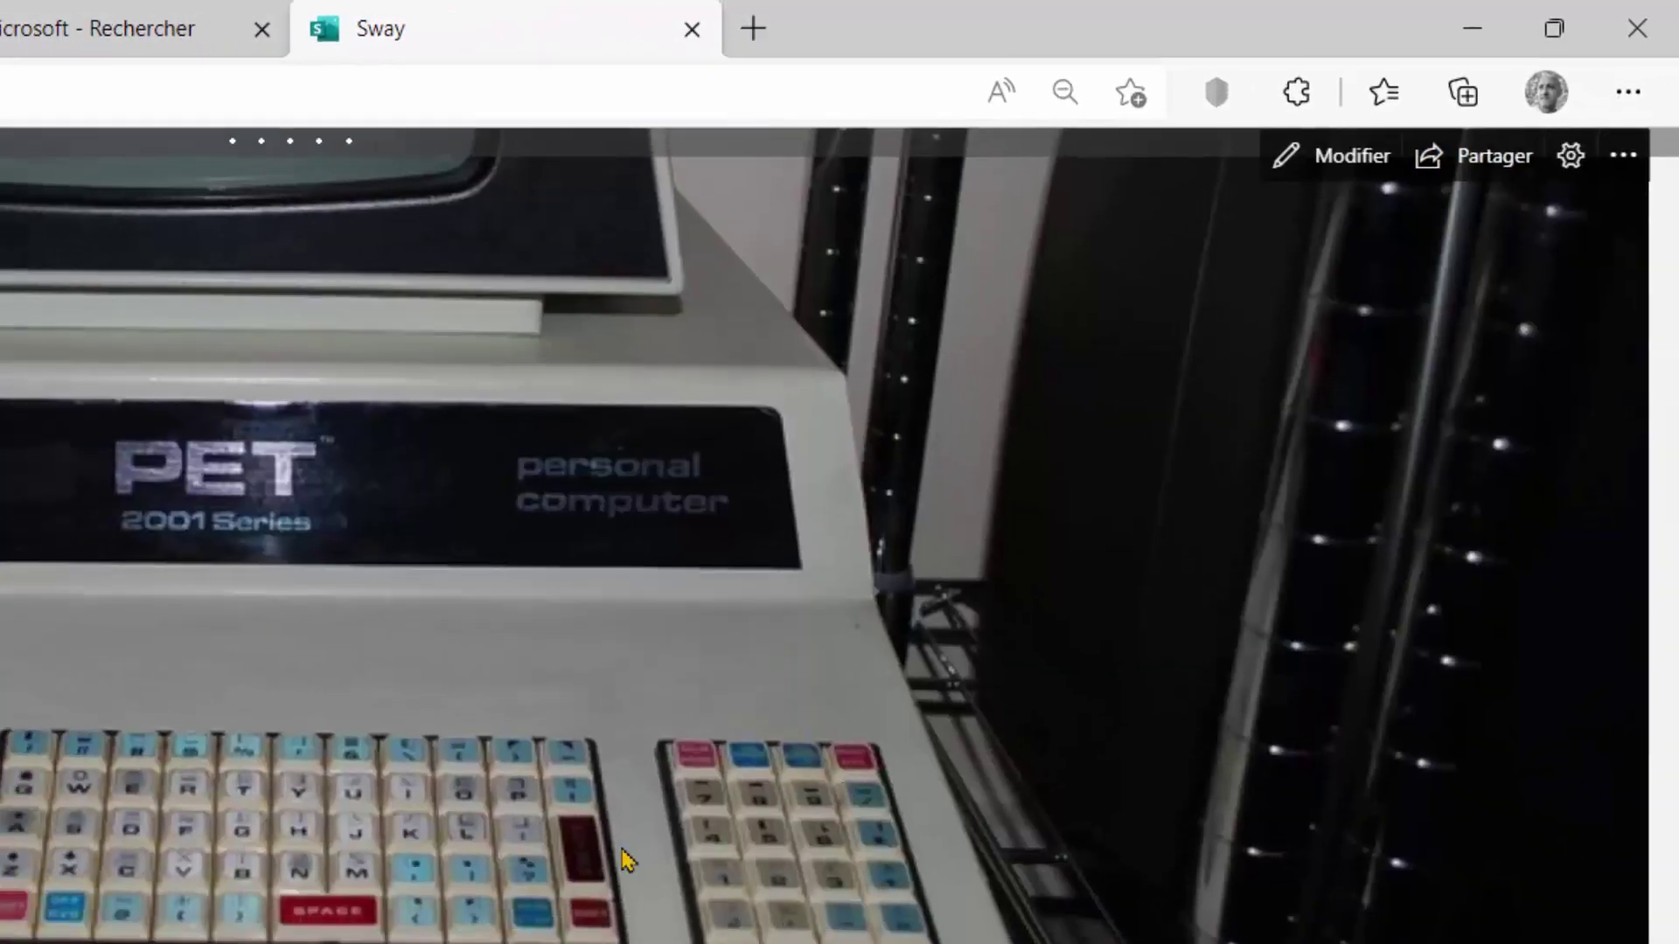
scroll(806, 467, "down", 4)
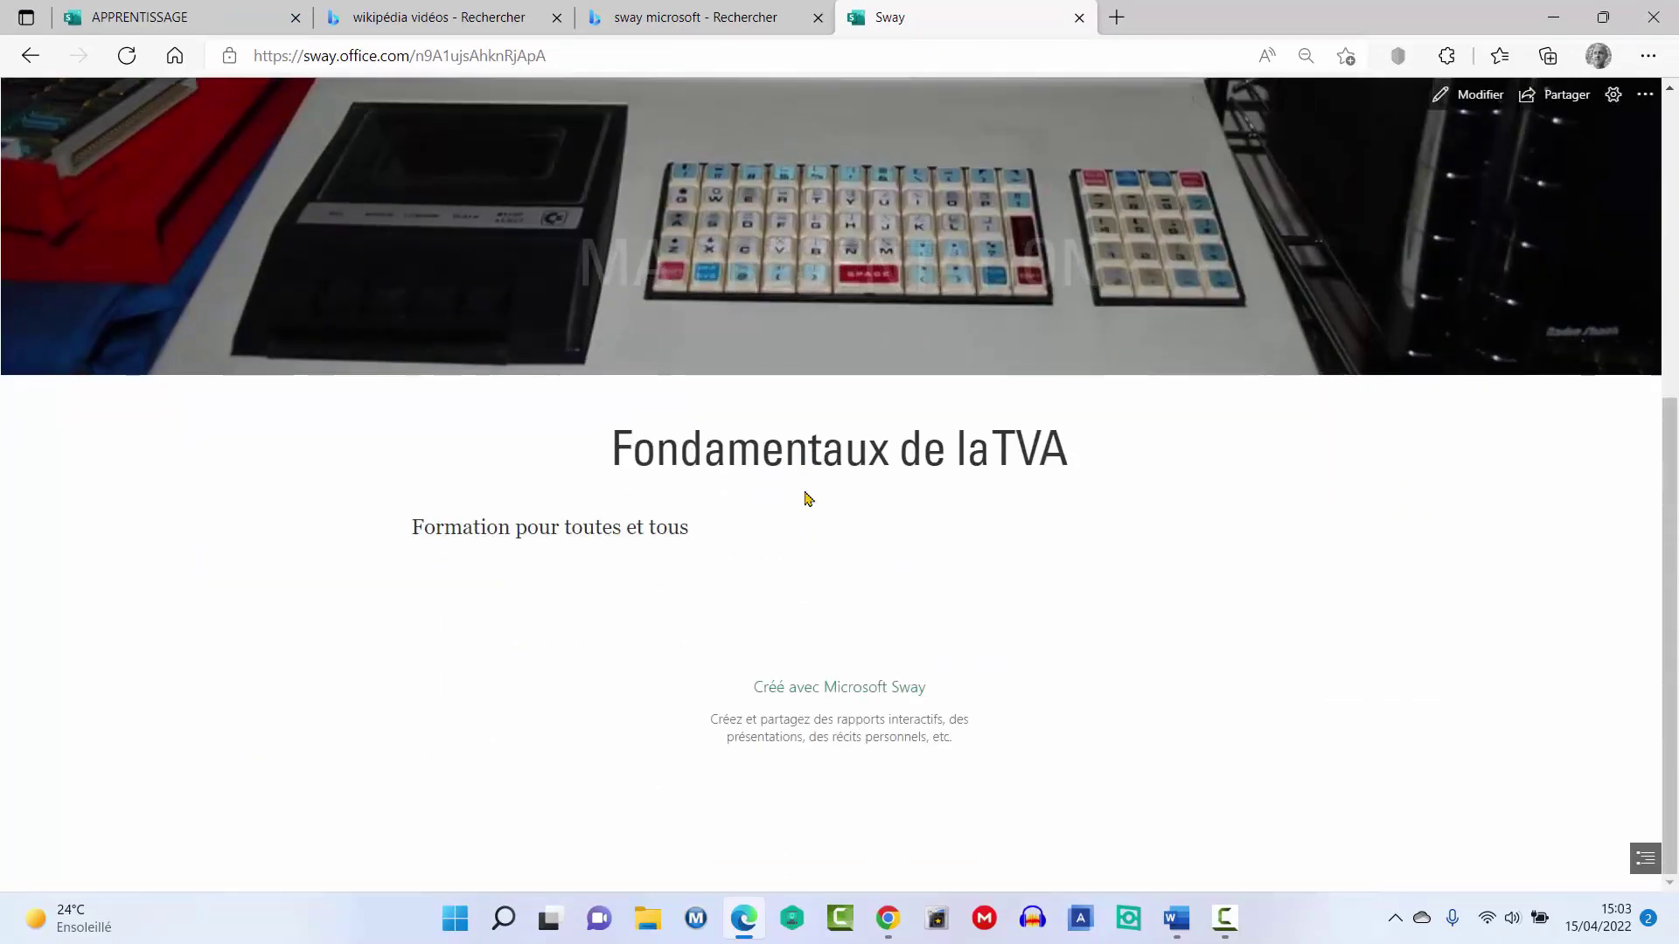
scroll(728, 512, "up", 5)
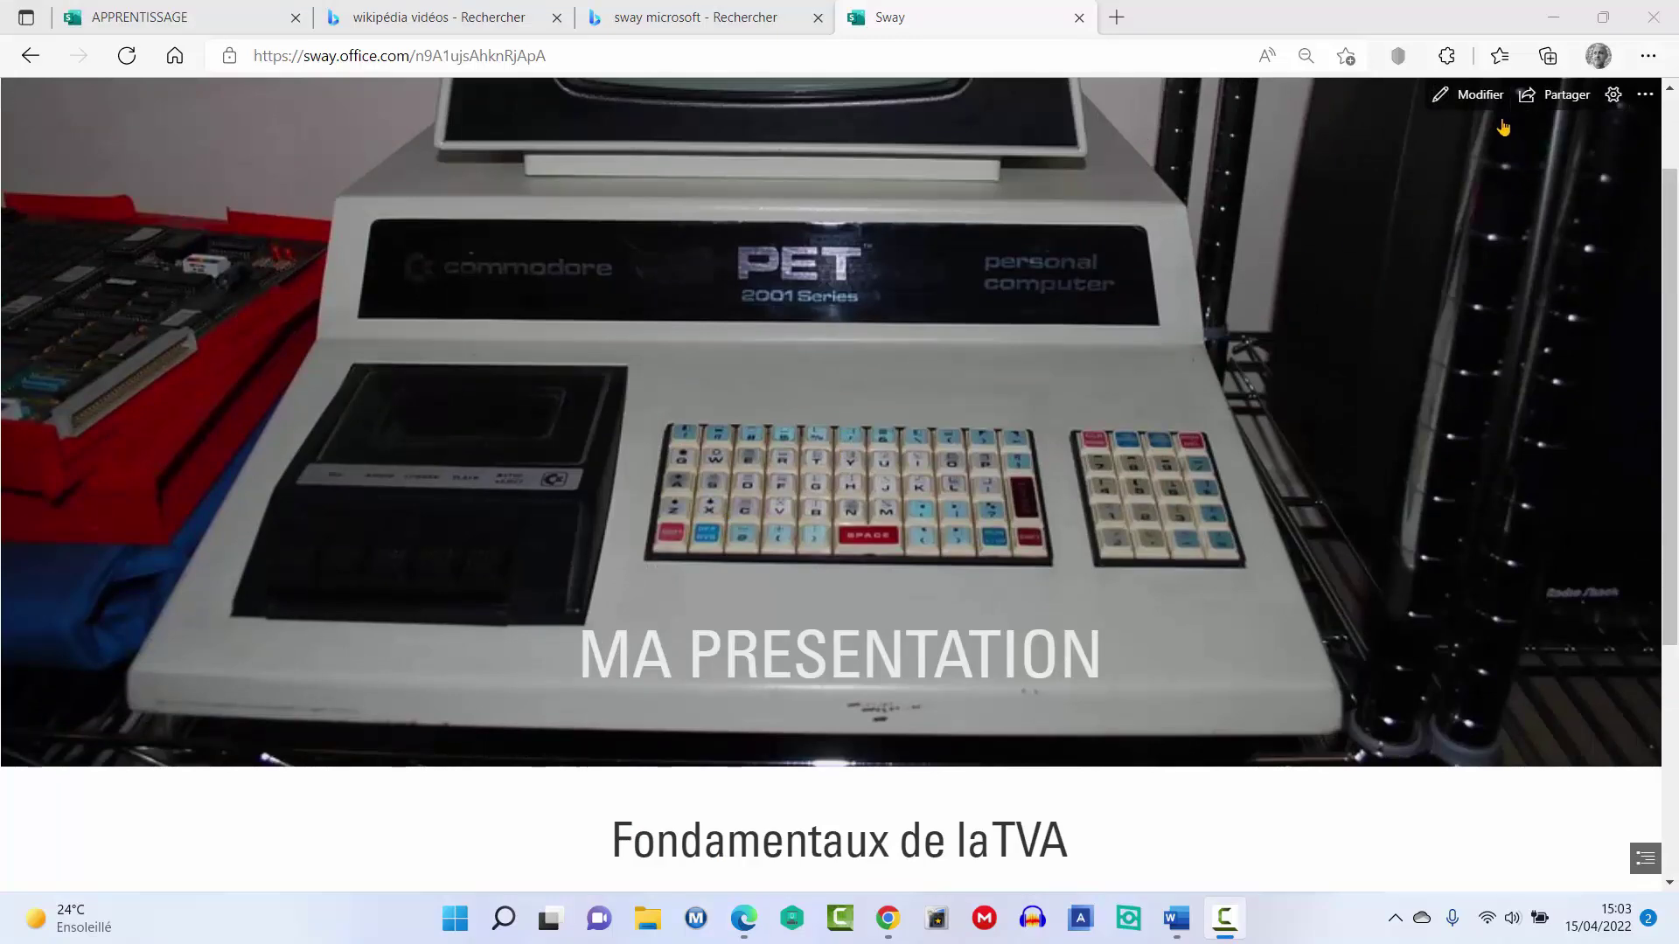
left_click(1475, 102)
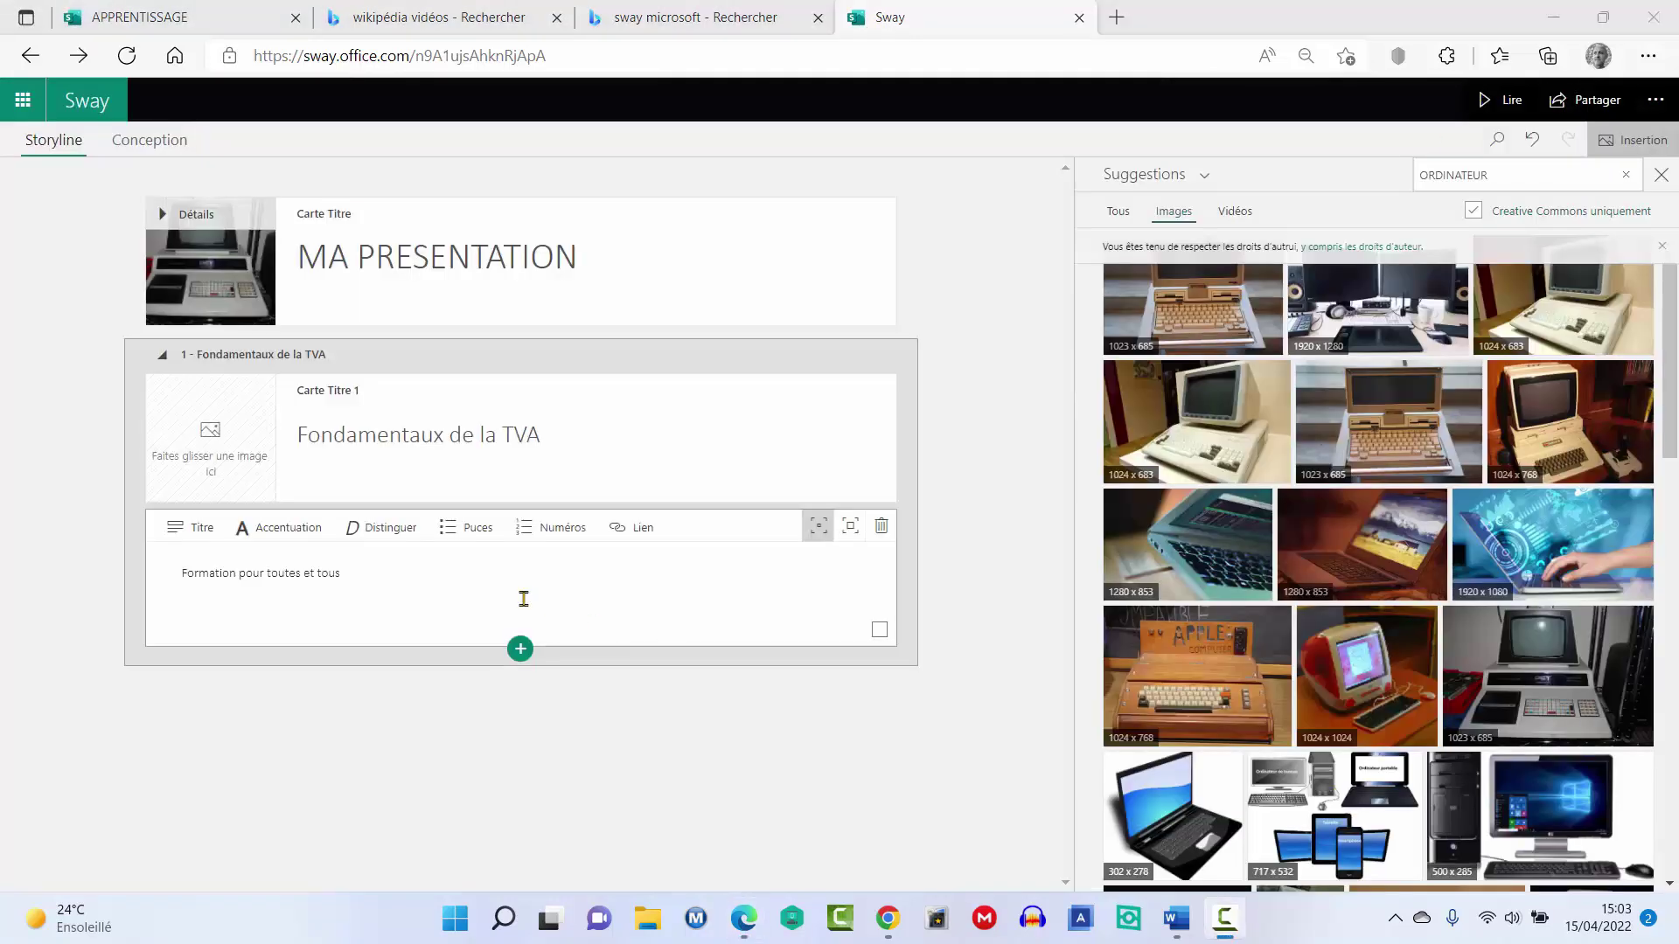
- Upload TVA Présentation.pdf from the computer as a new card below the training text
left_click(519, 652)
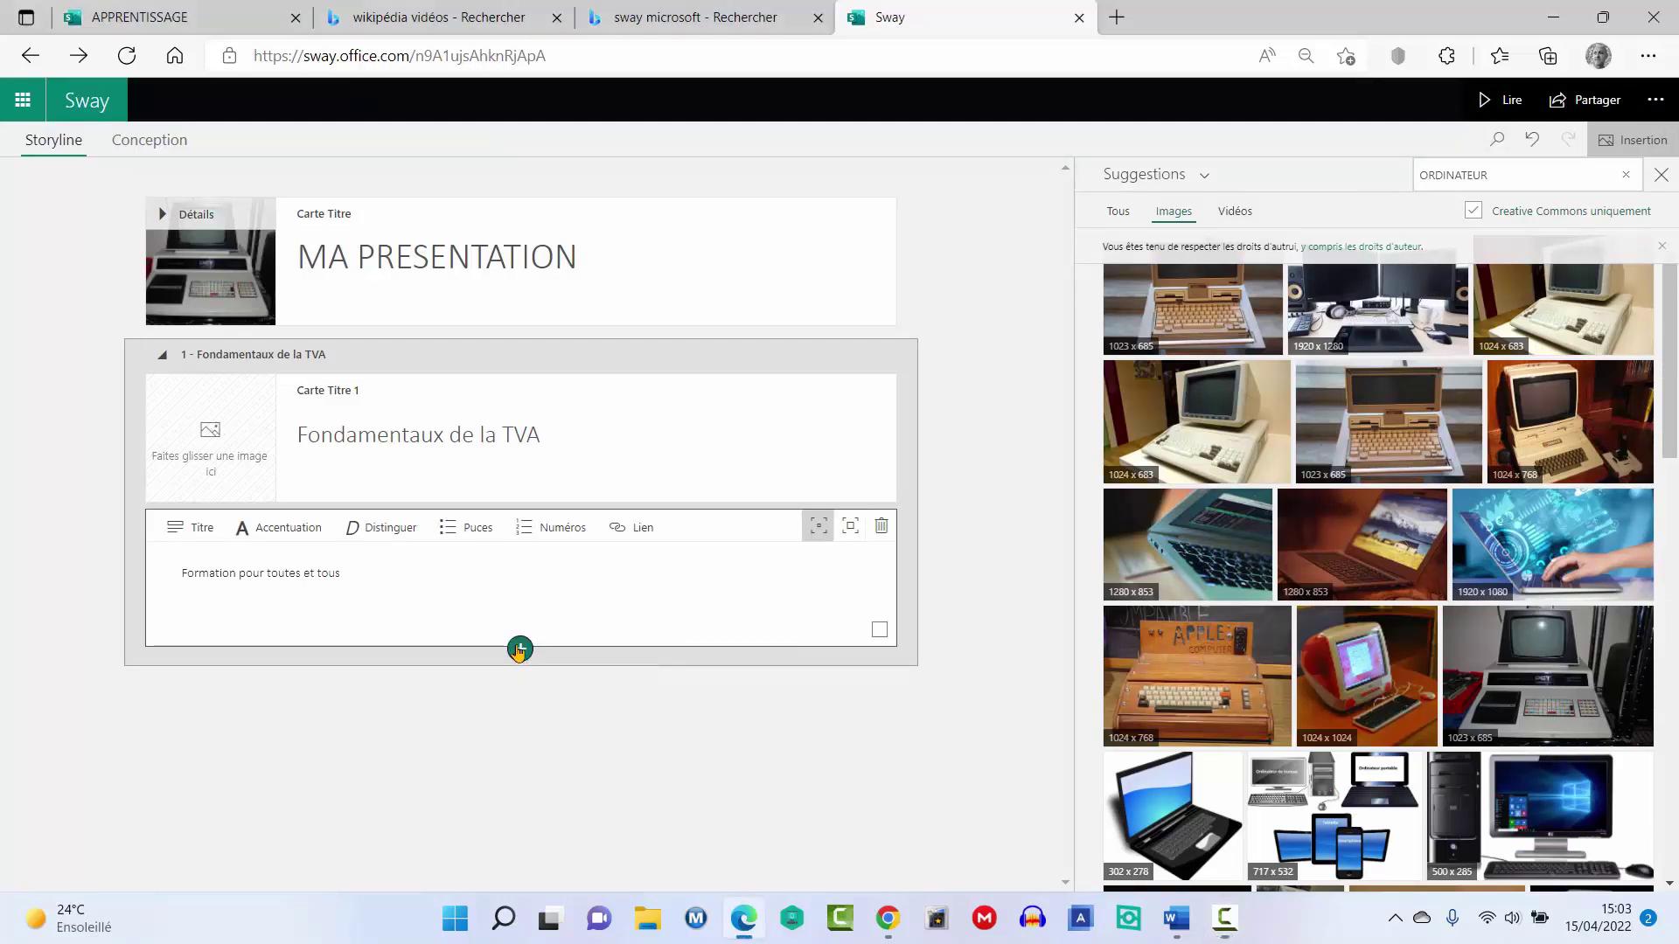
left_click(662, 754)
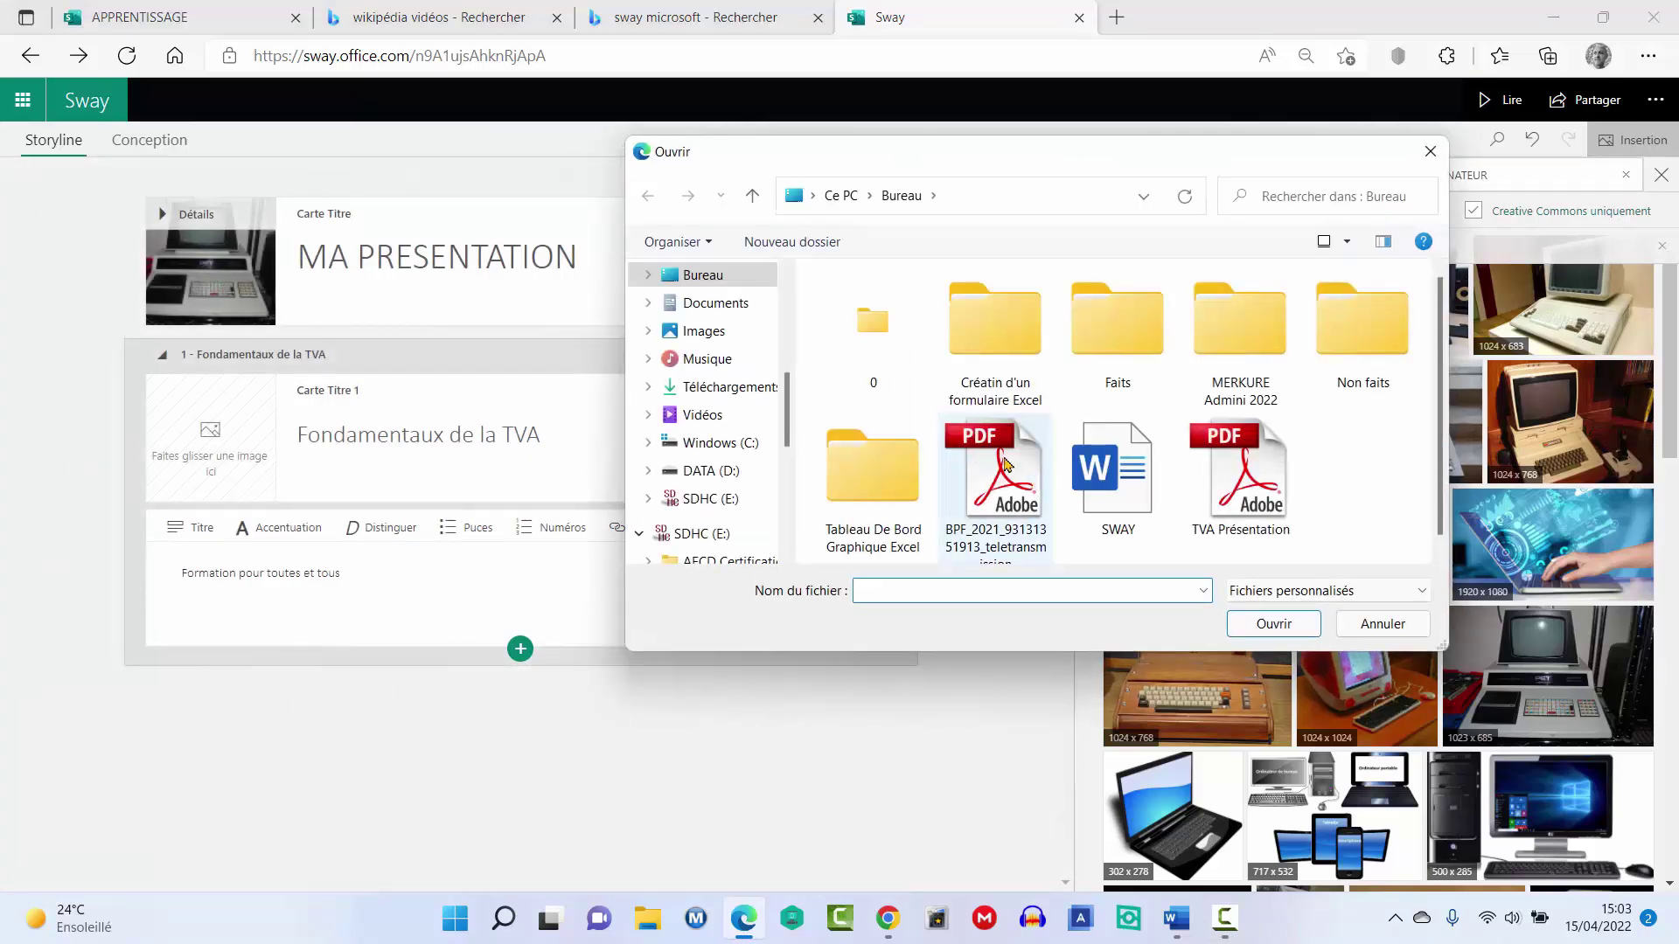
double_click(1246, 479)
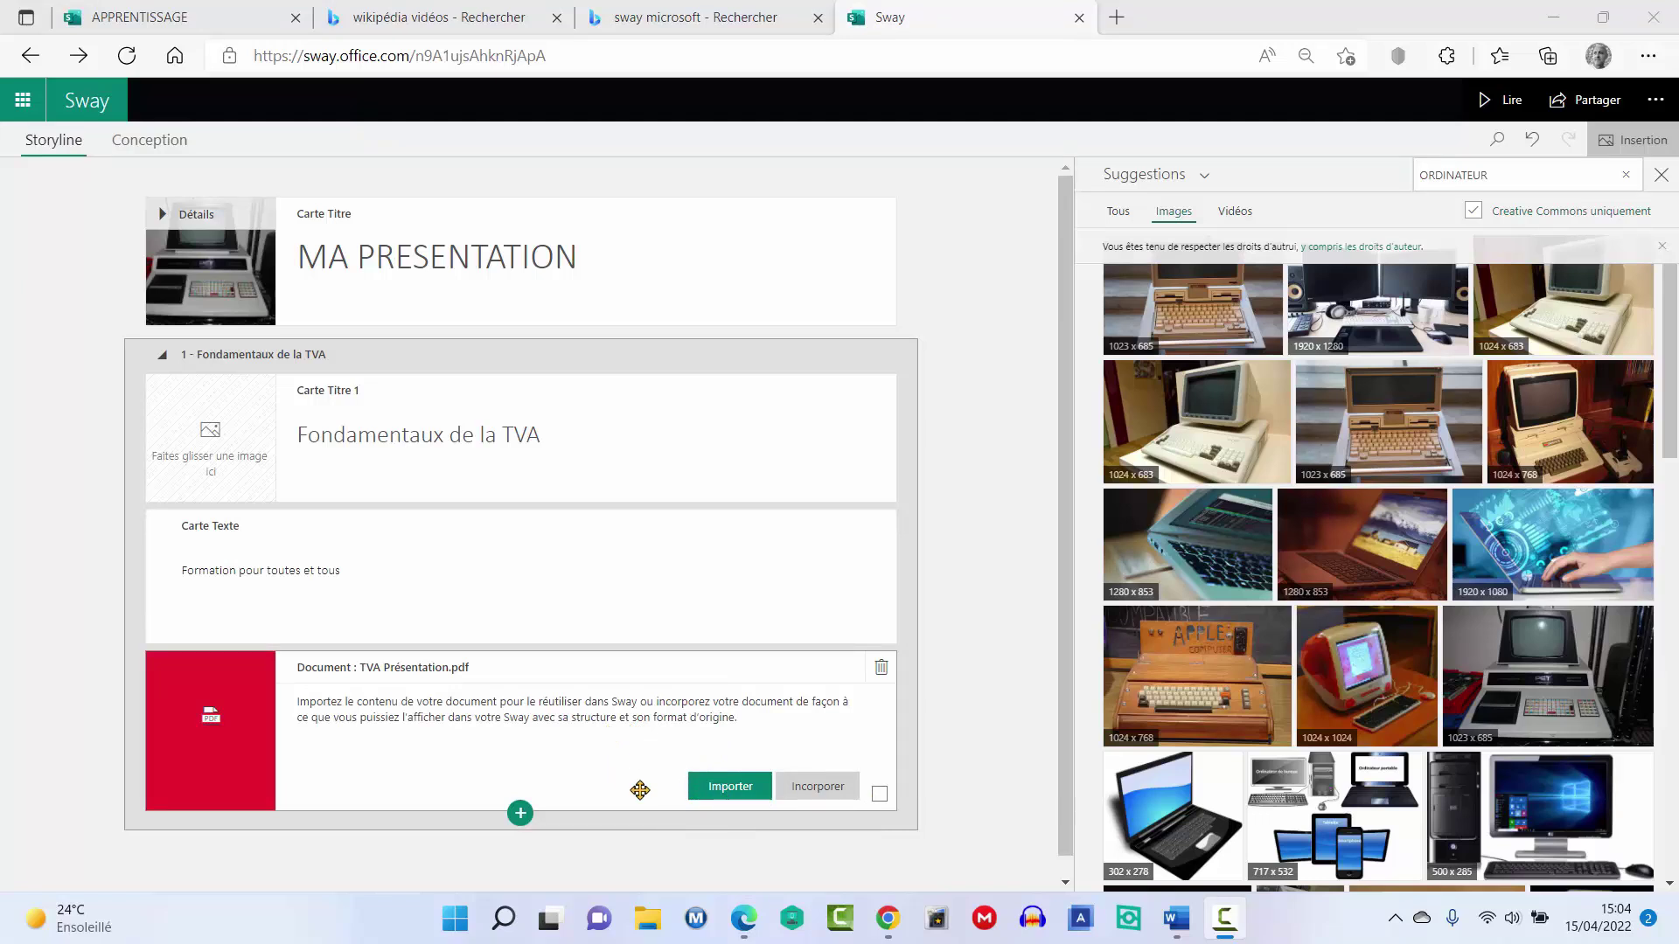
- Embed TVA Présentation.pdf in its original format and preview the Sway in reading mode
left_click(817, 787)
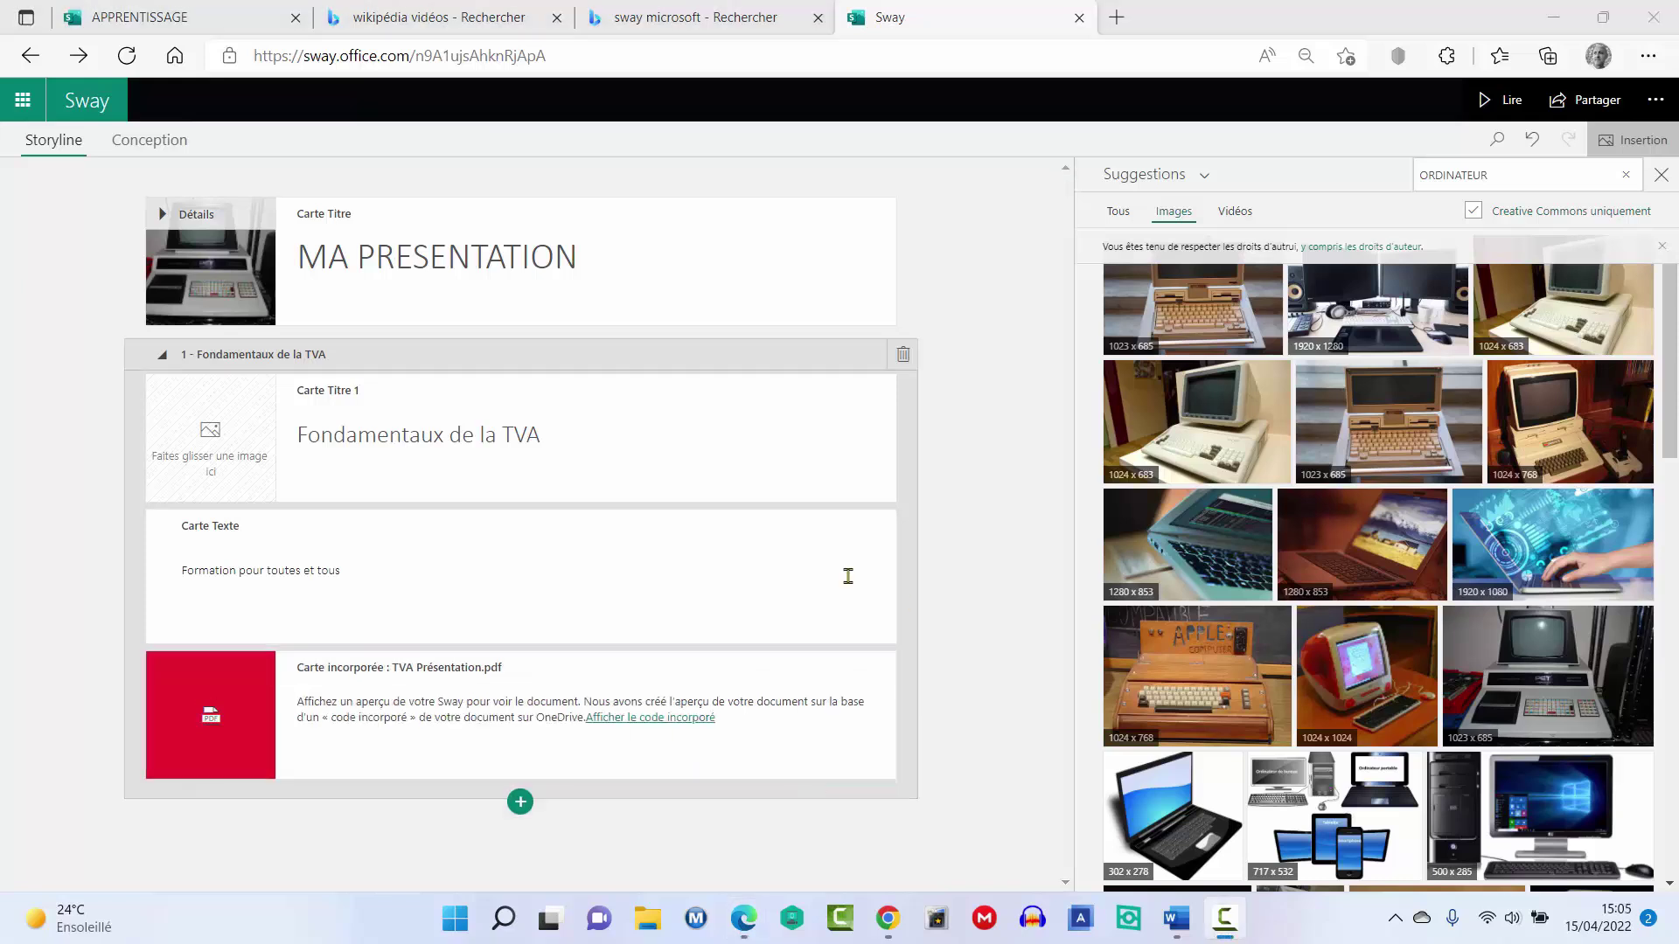
left_click(1511, 102)
- Scroll through the reading preview and embedded PDF, then return to the Storyline and select the PDF card
scroll(962, 441, "down", 3)
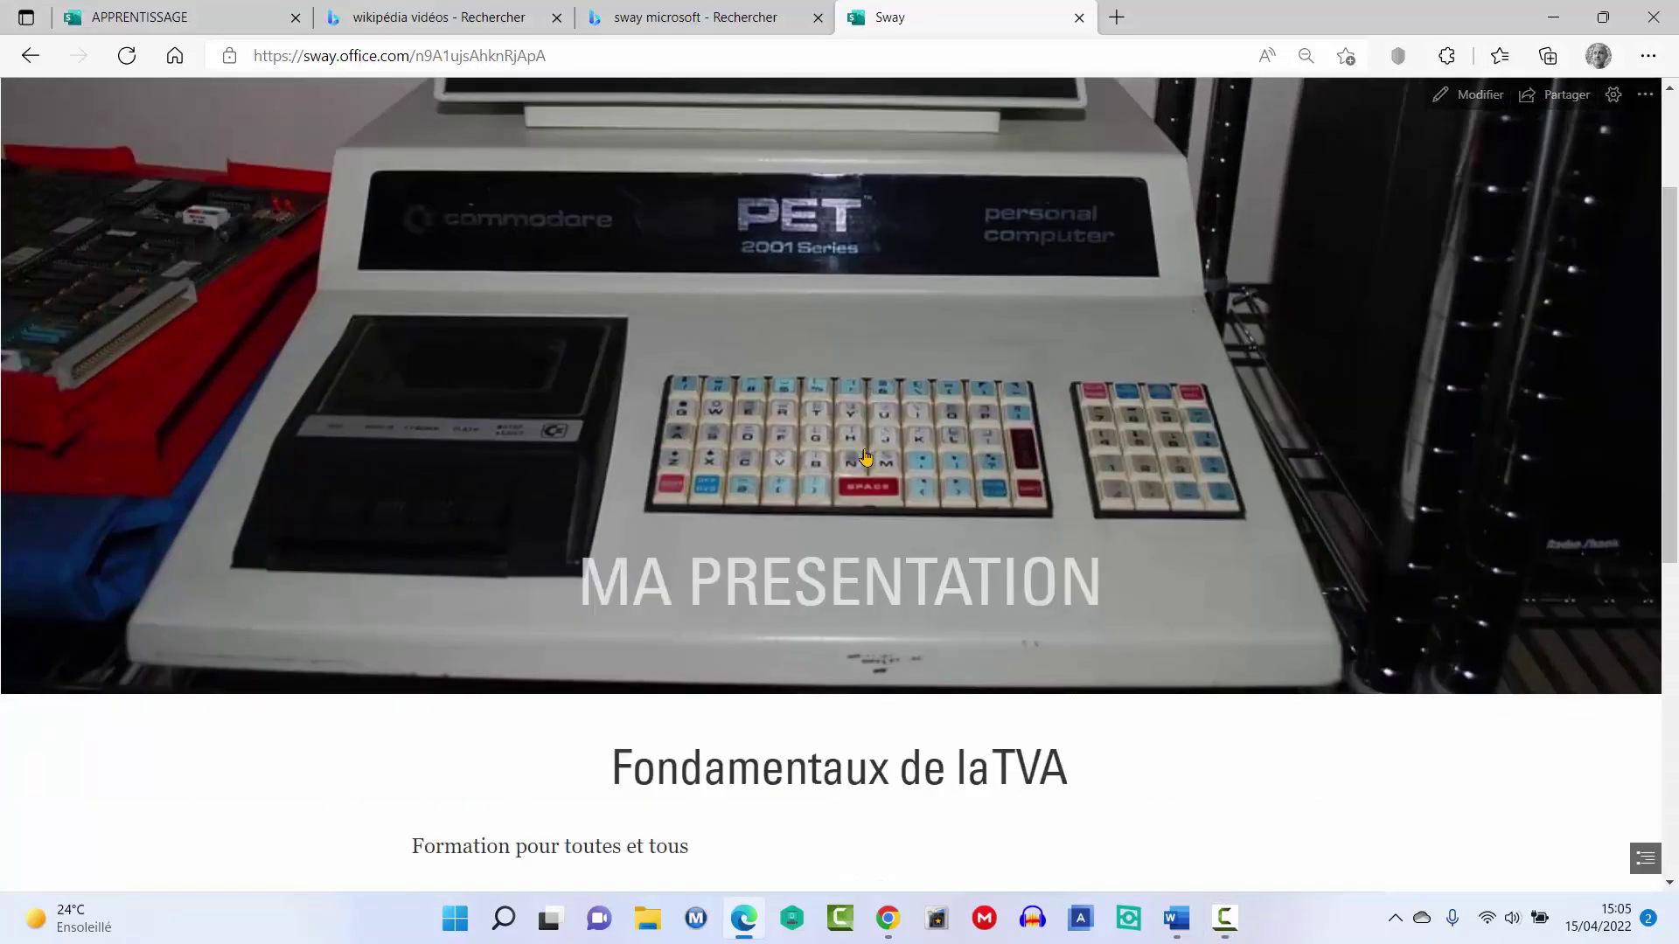
scroll(865, 458, "down", 2)
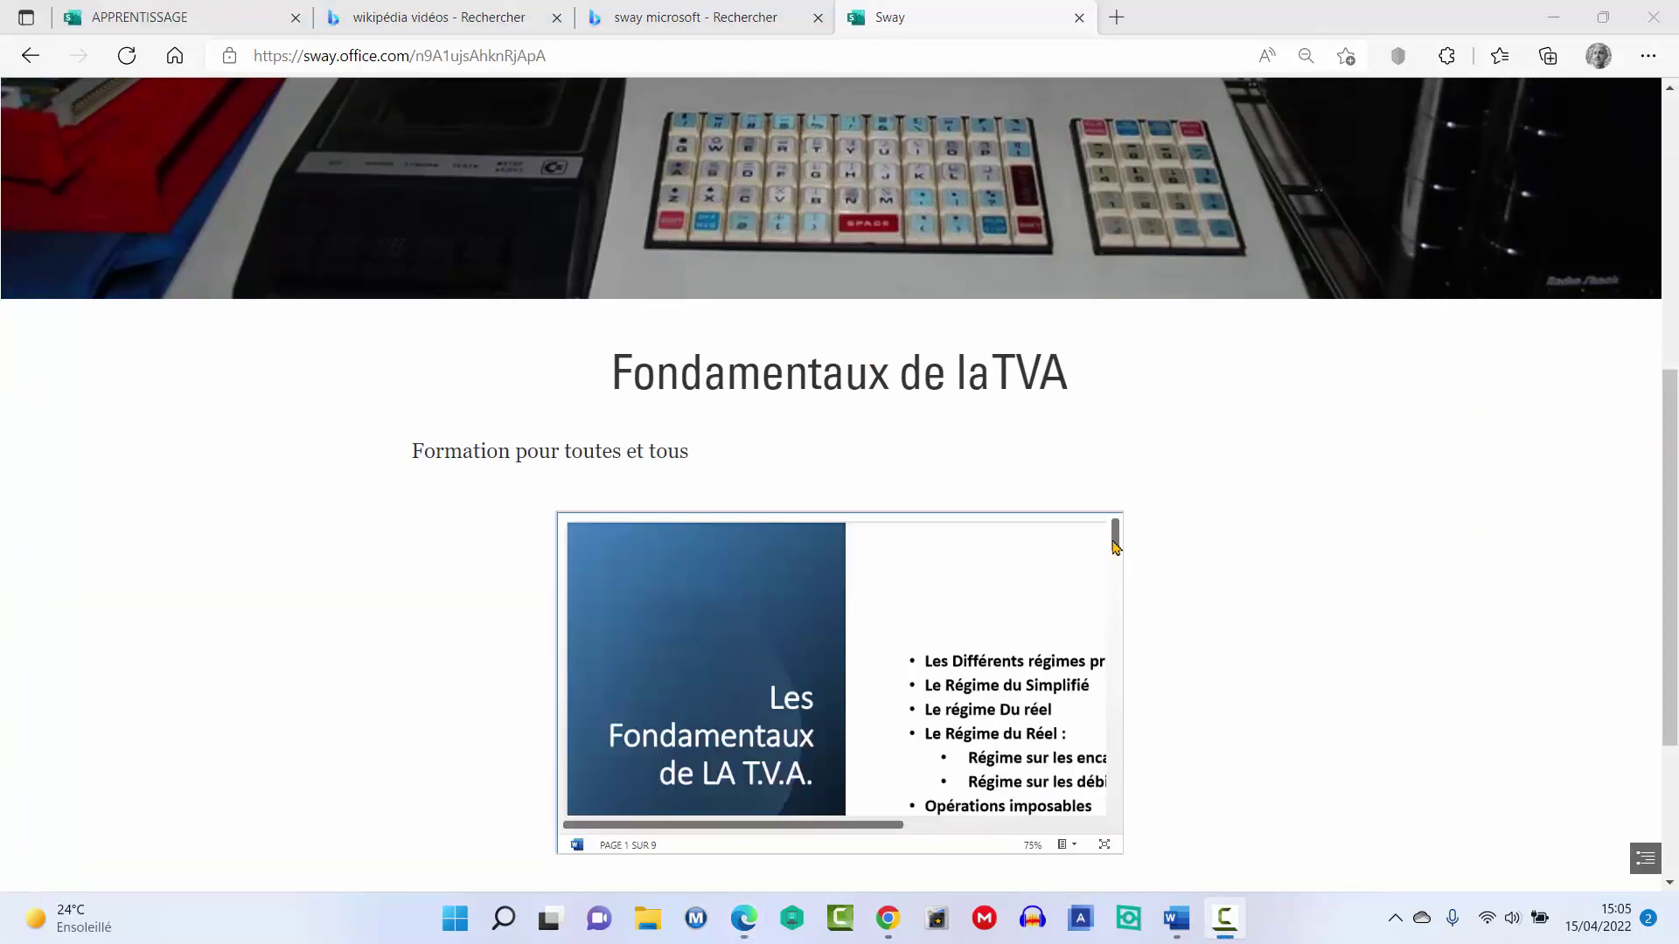
mouse_move(1115, 546)
left_mouse_down()
mouse_move(1118, 607)
mouse_move(1120, 543)
left_mouse_up()
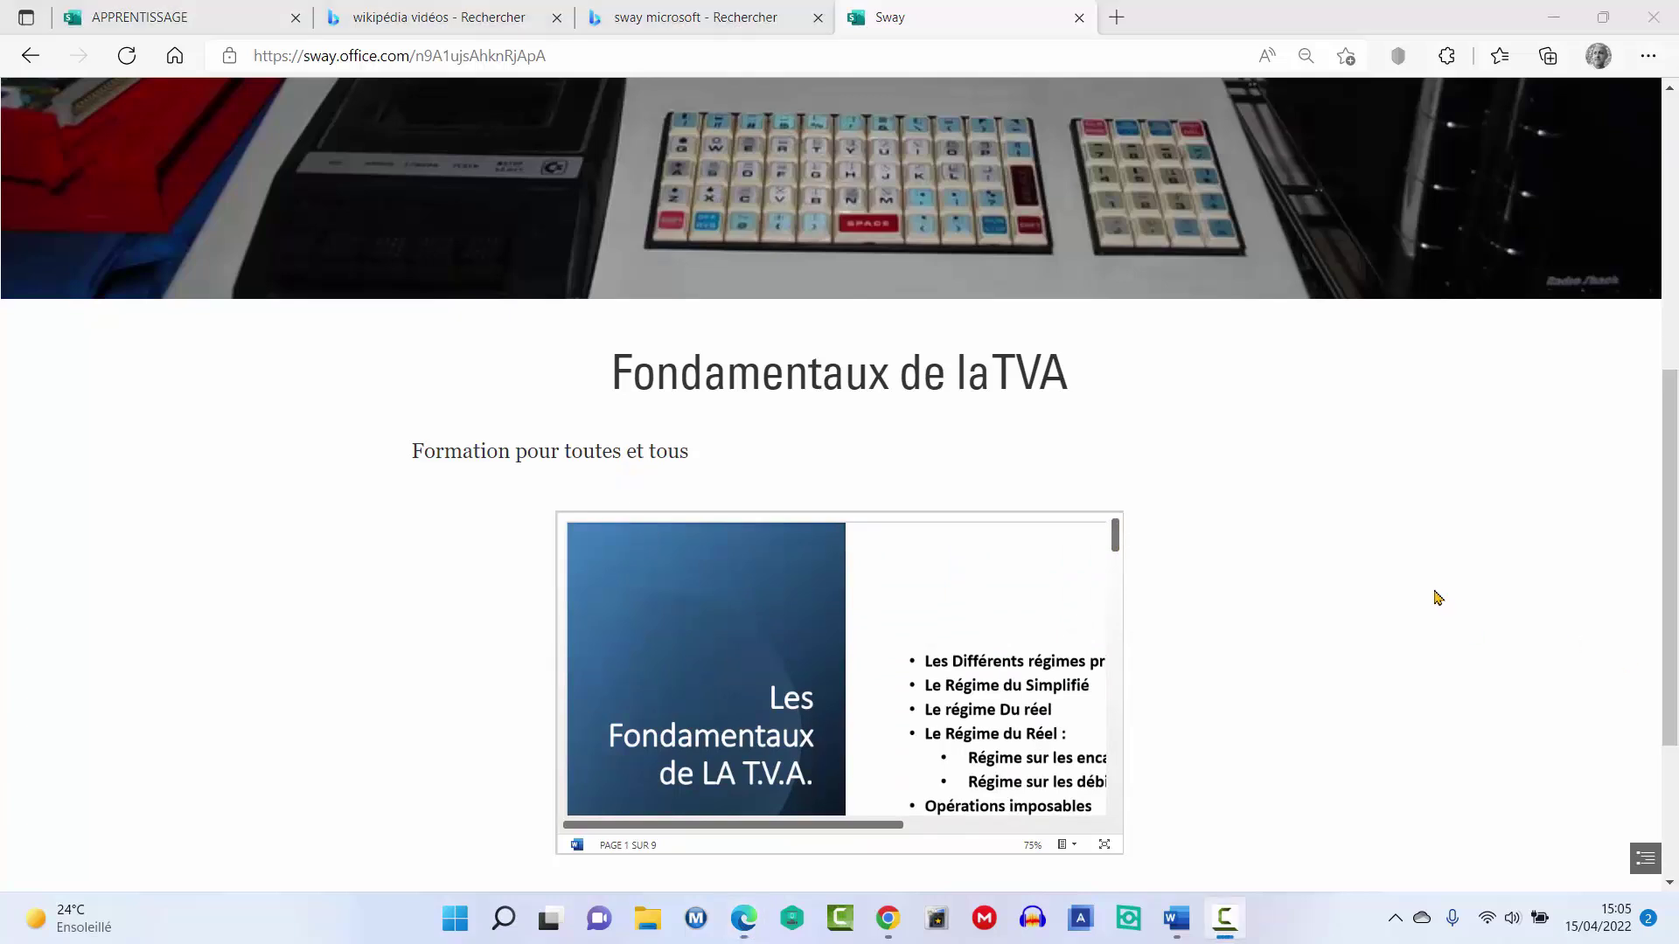
scroll(1435, 594, "up", 5)
left_click(1481, 97)
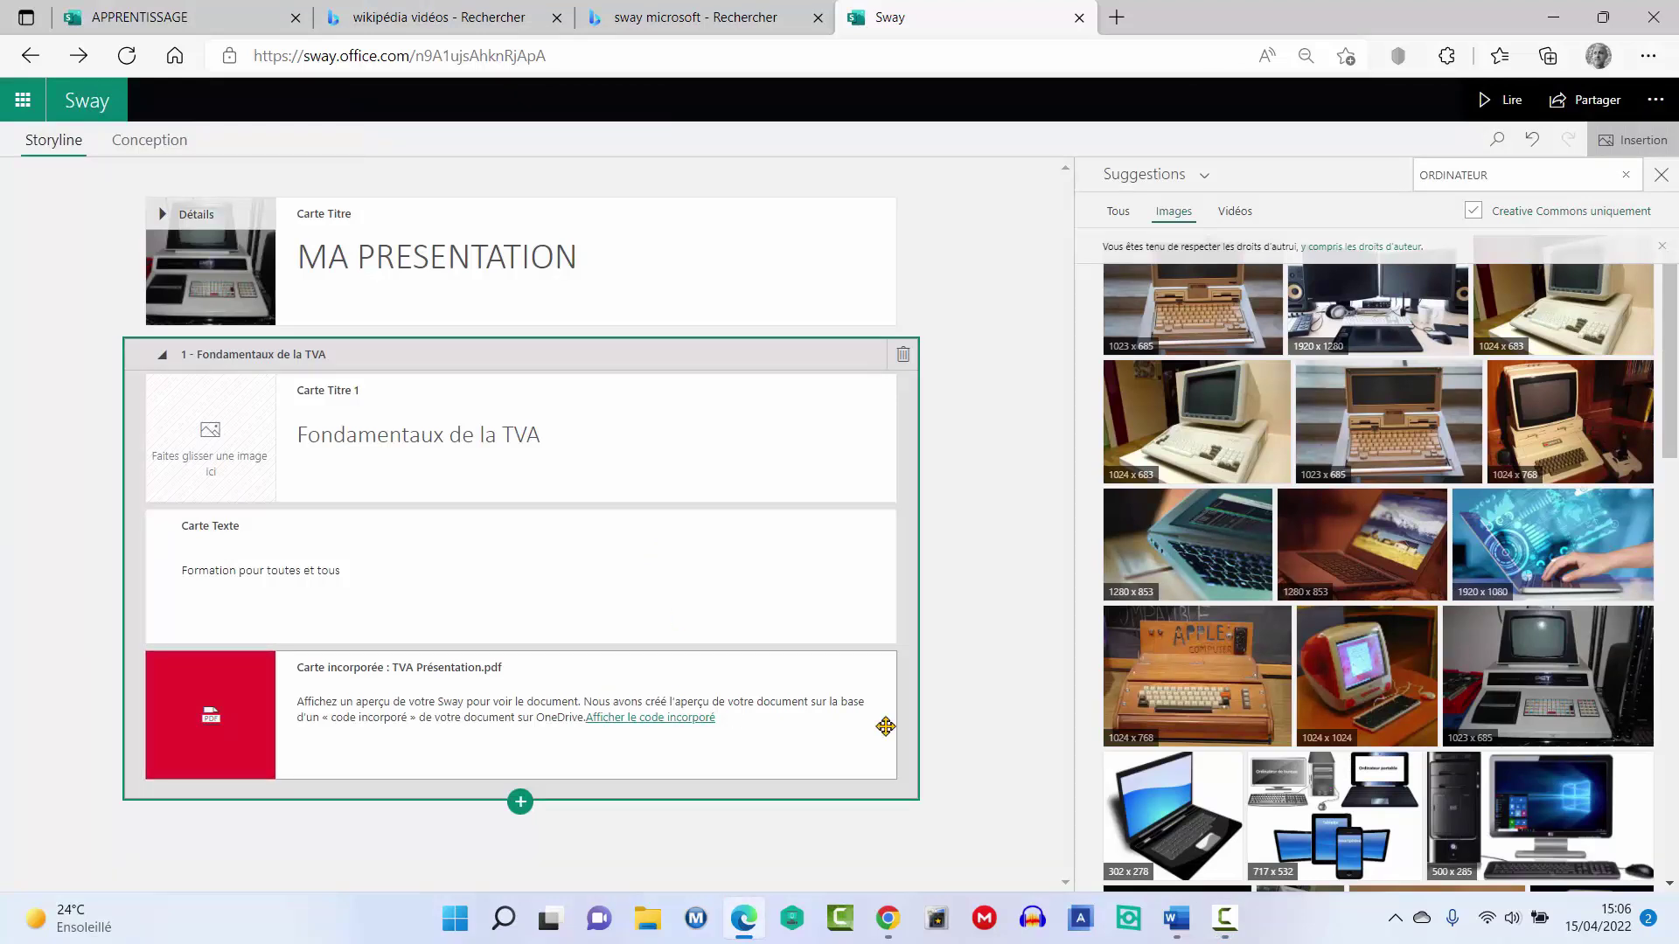
key("Tab")
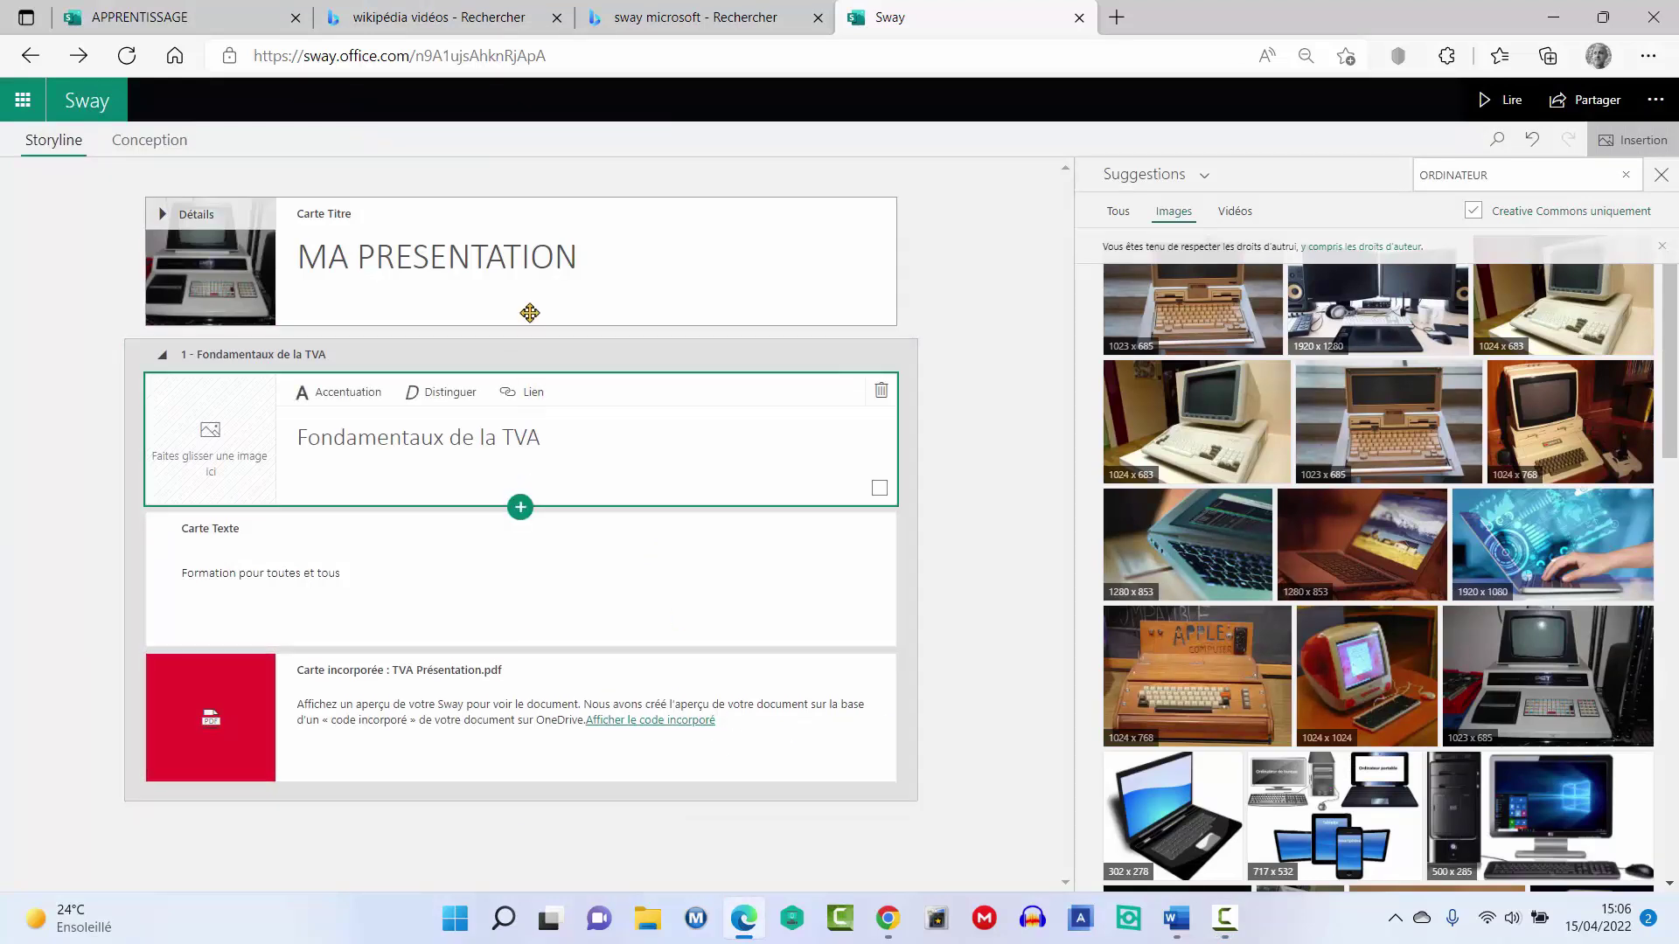
left_click(590, 761)
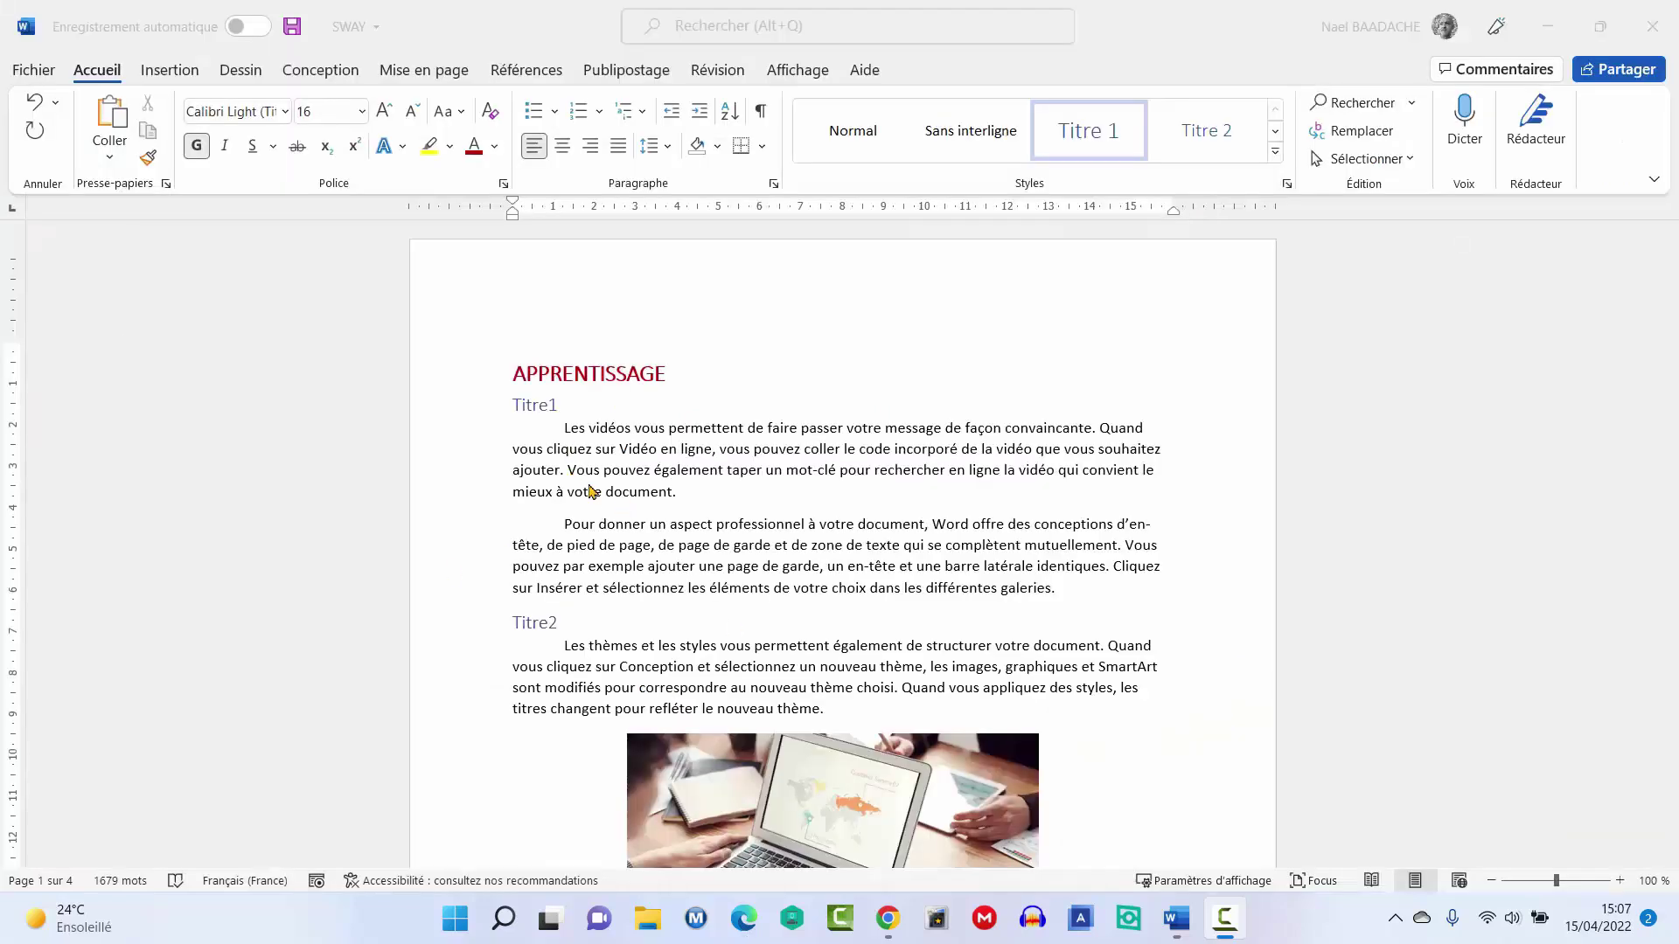
- Scroll through the APPRENTISSAGE document, then go to Word's File start page
scroll(787, 514, "down", 5)
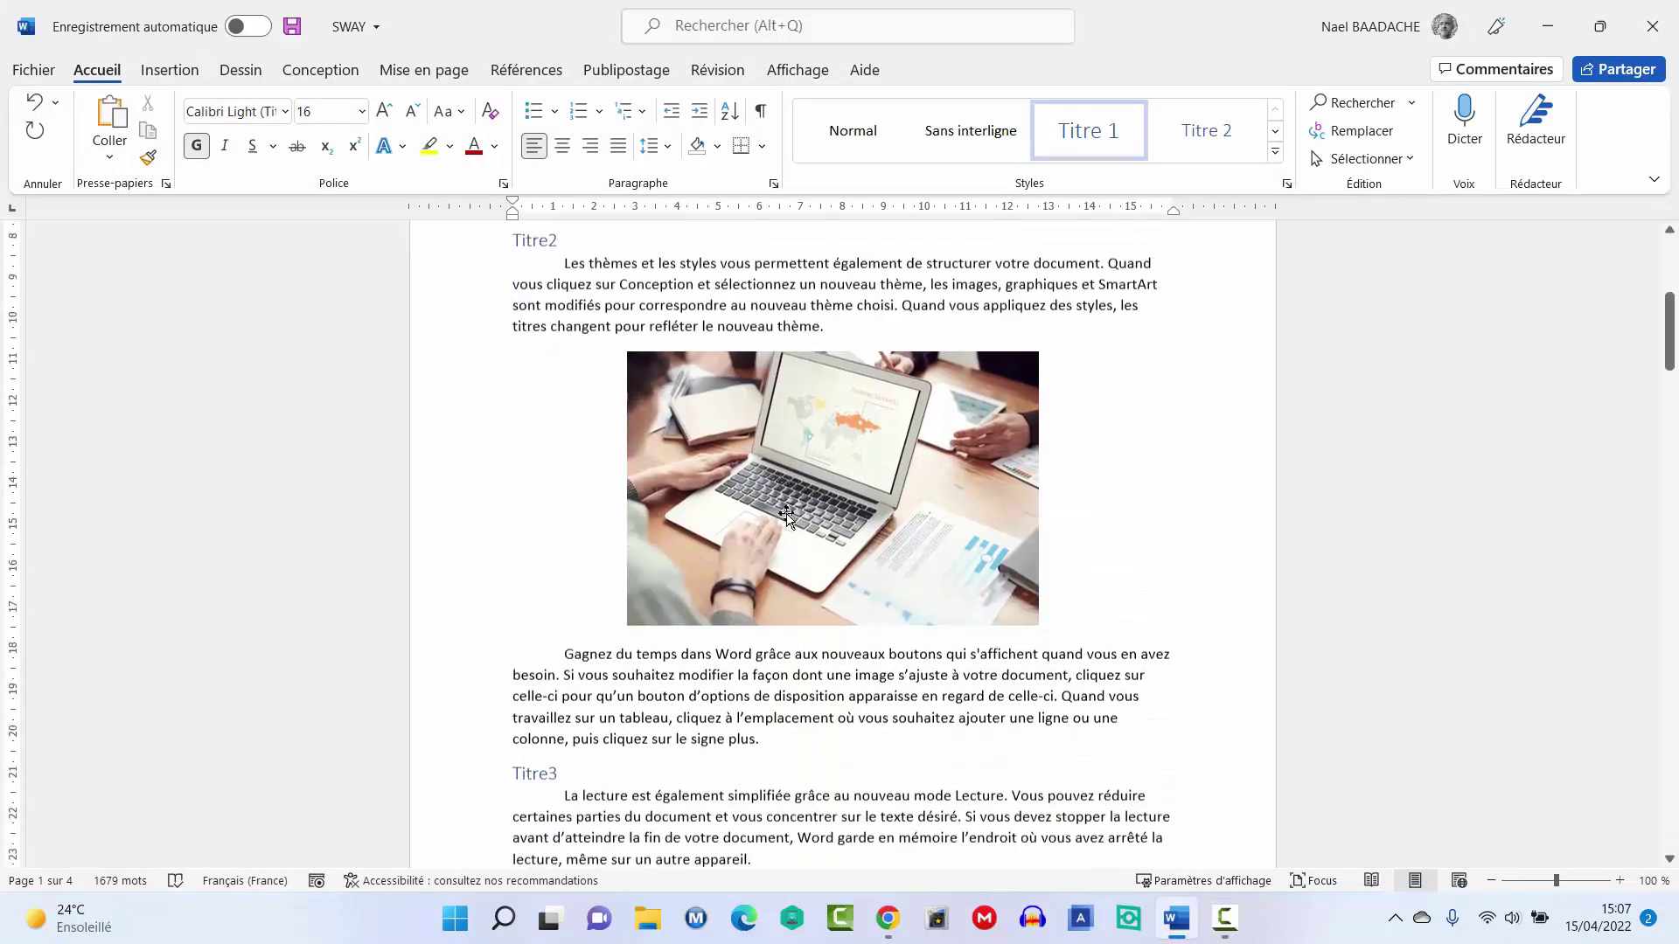
scroll(787, 514, "down", 3)
scroll(787, 514, "up", 3)
scroll(699, 437, "up", 5)
scroll(611, 368, "up", 1)
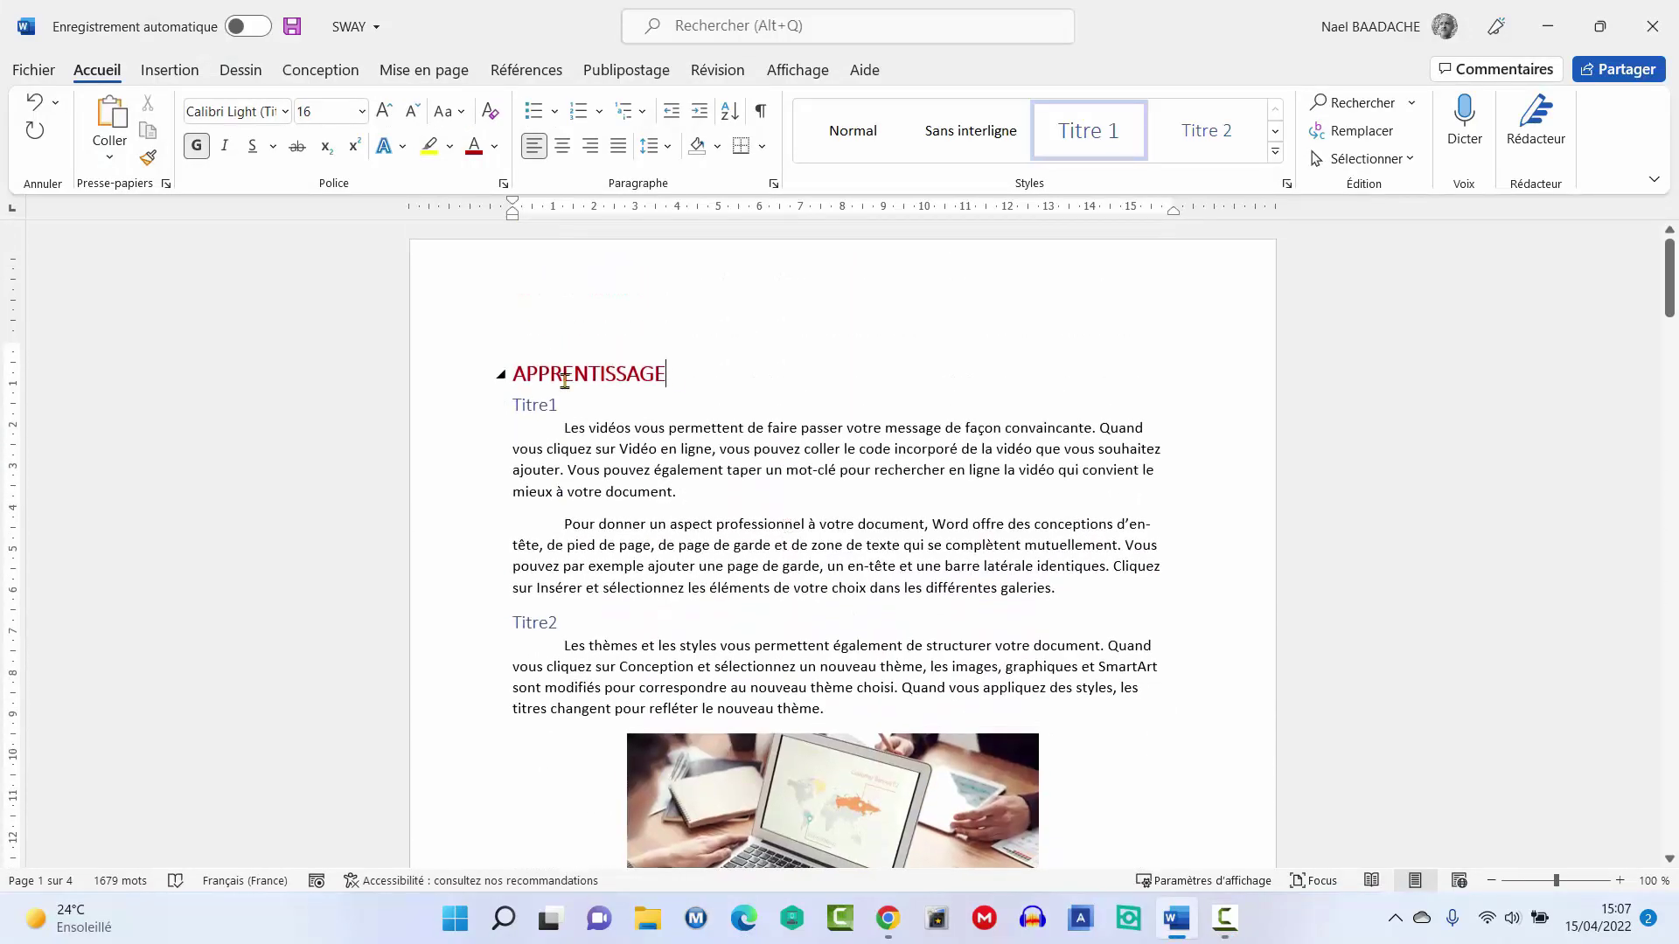
left_click(35, 70)
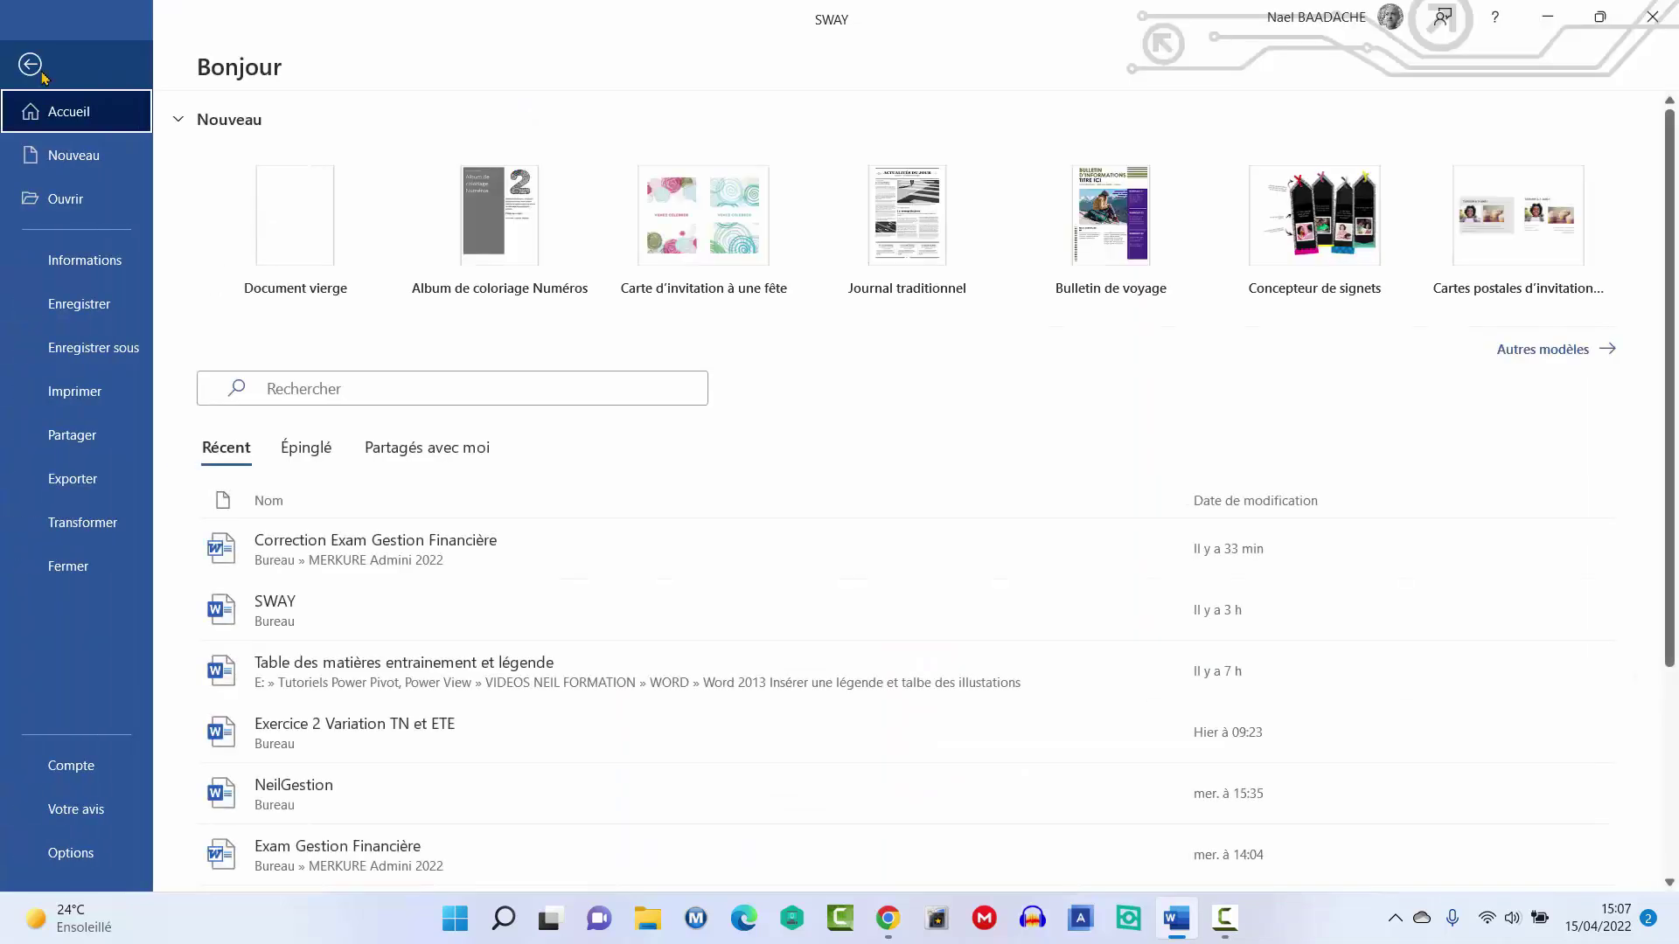
- Start Transform to web page and scroll through the available style list
left_click(82, 522)
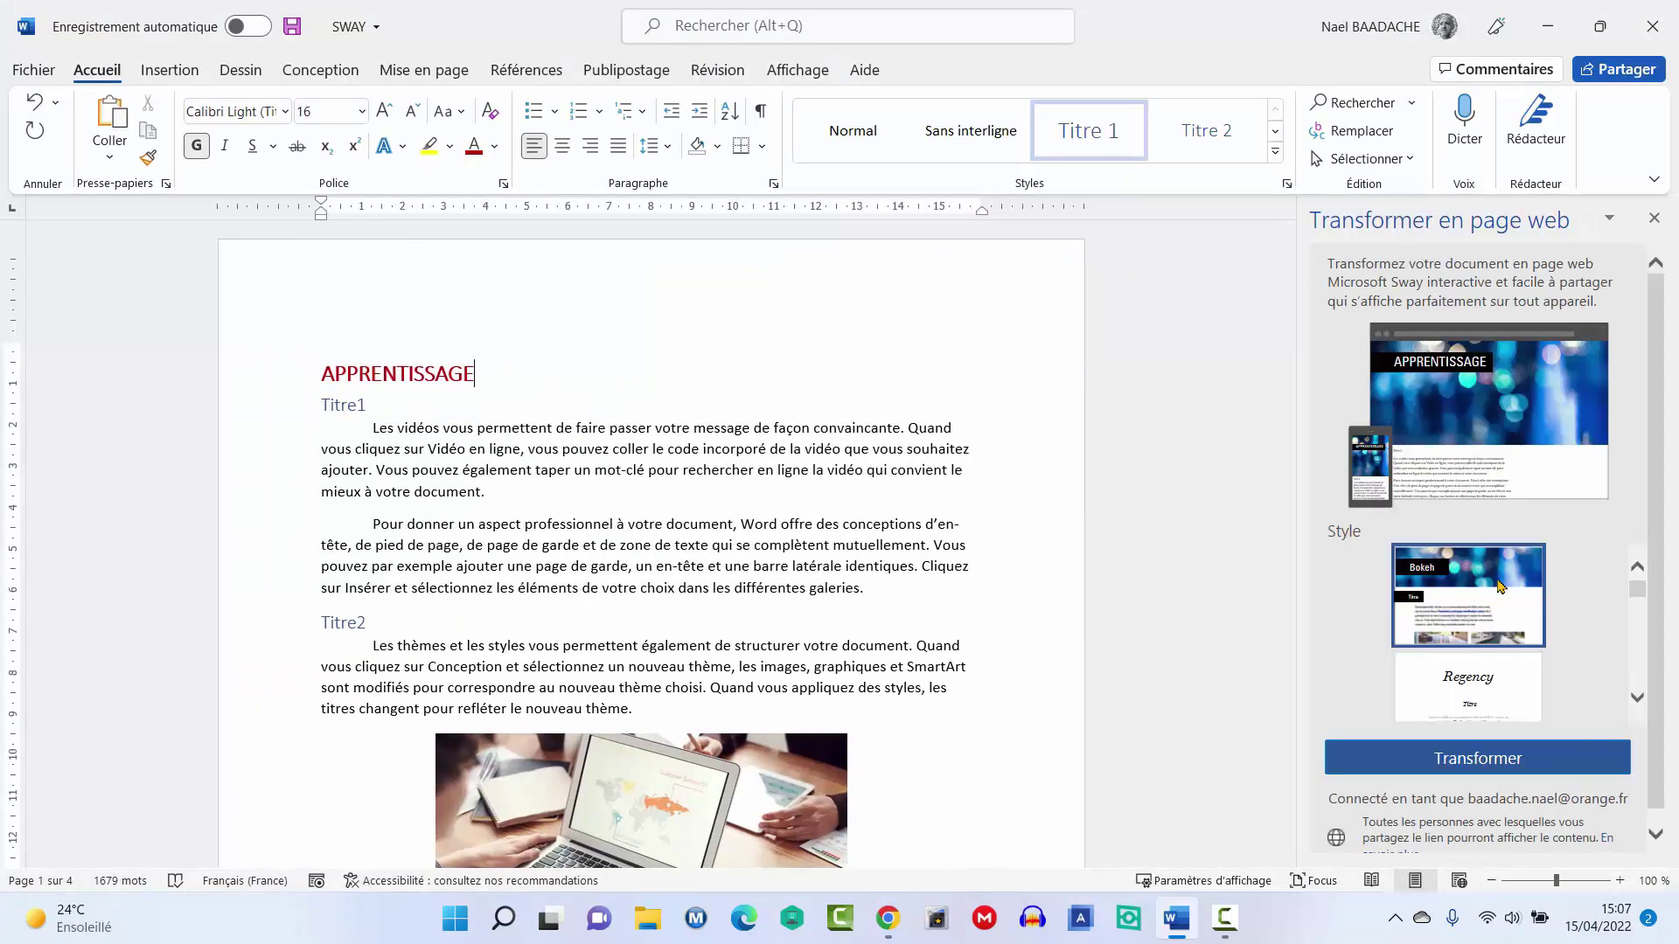
left_click(1638, 698)
left_click(1638, 698)
left_click(1640, 700)
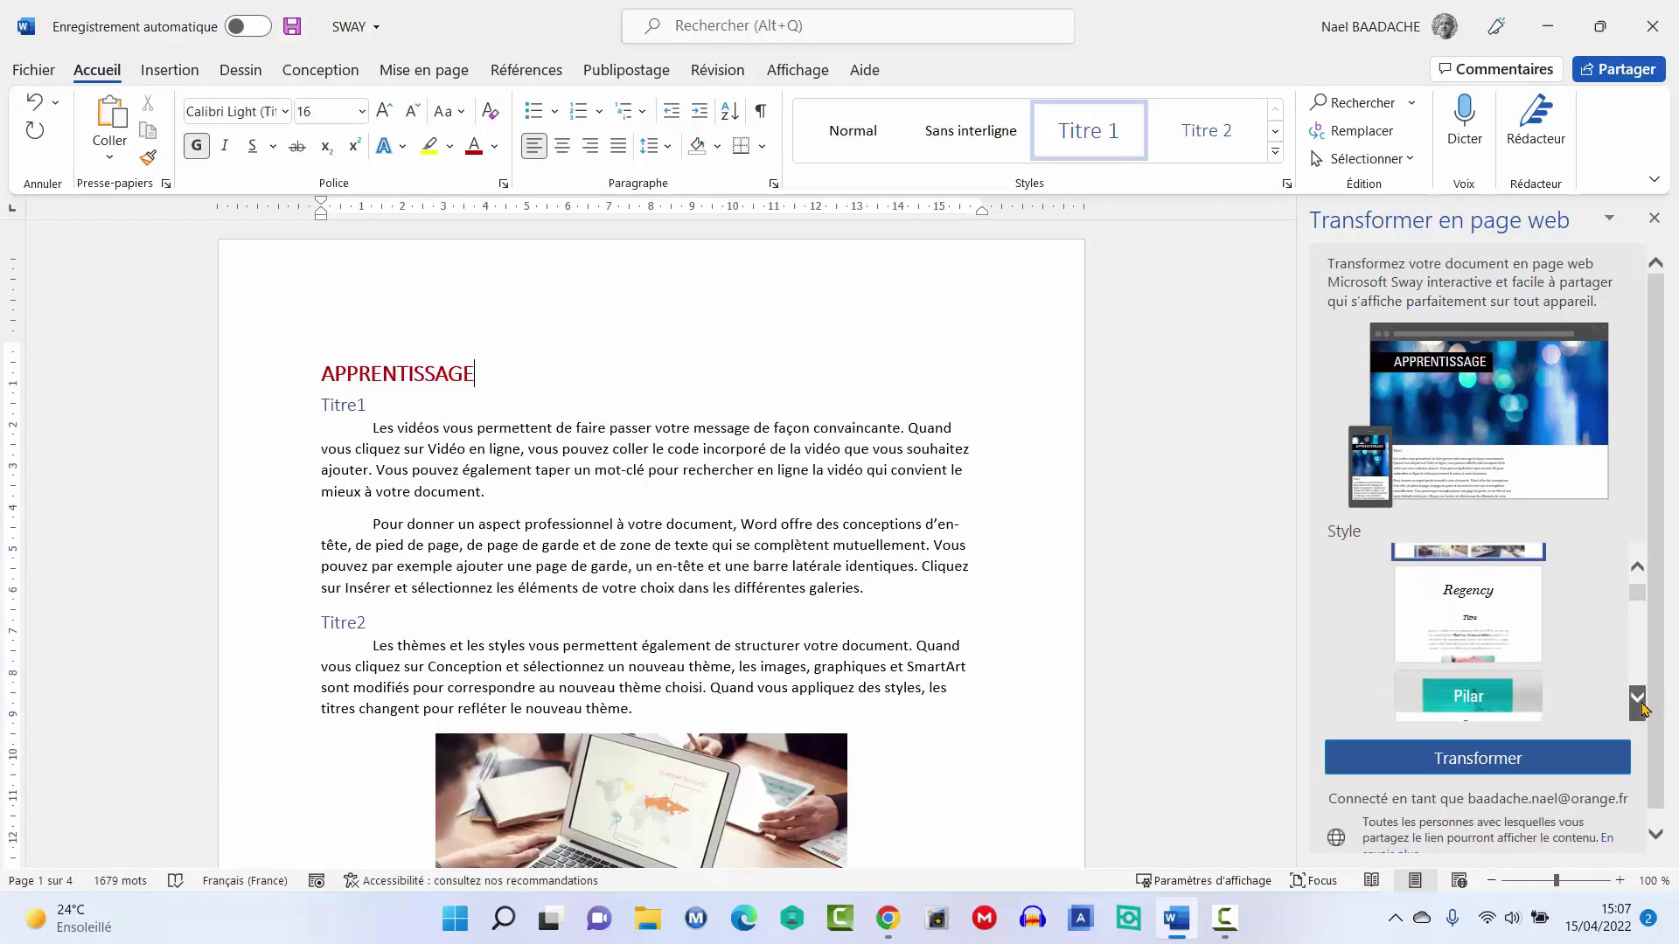
left_click(1640, 700)
left_click(1640, 699)
left_click(1640, 700)
left_click(1638, 697)
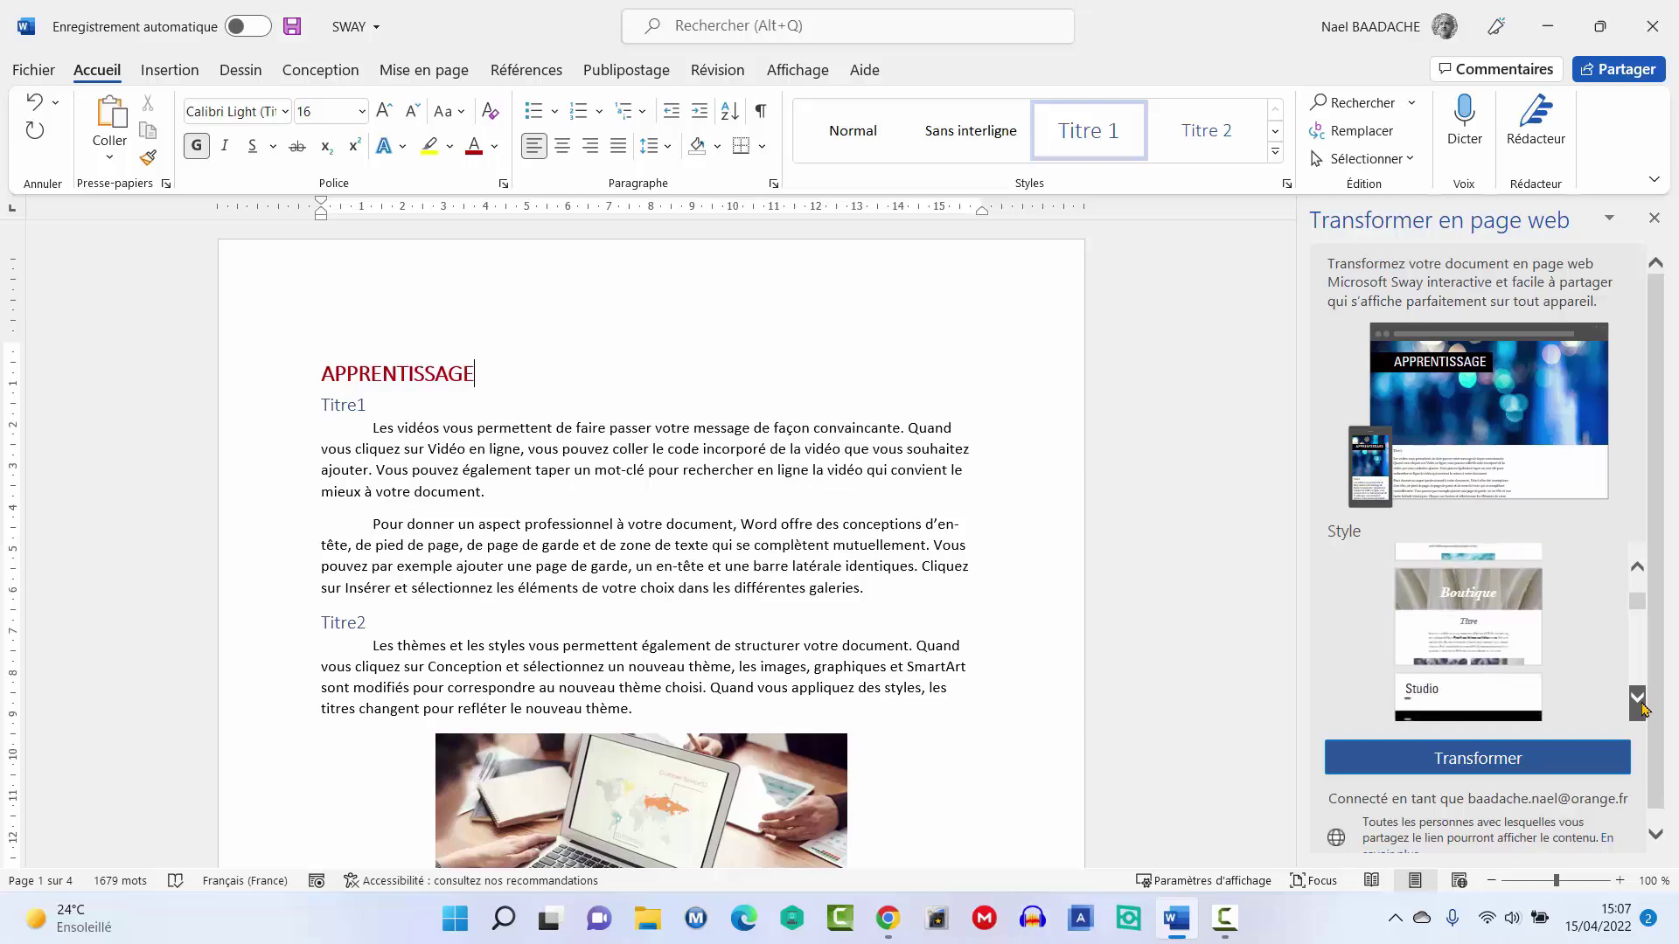
left_click(1638, 698)
left_click(1638, 698)
left_click(1638, 697)
left_click(1638, 698)
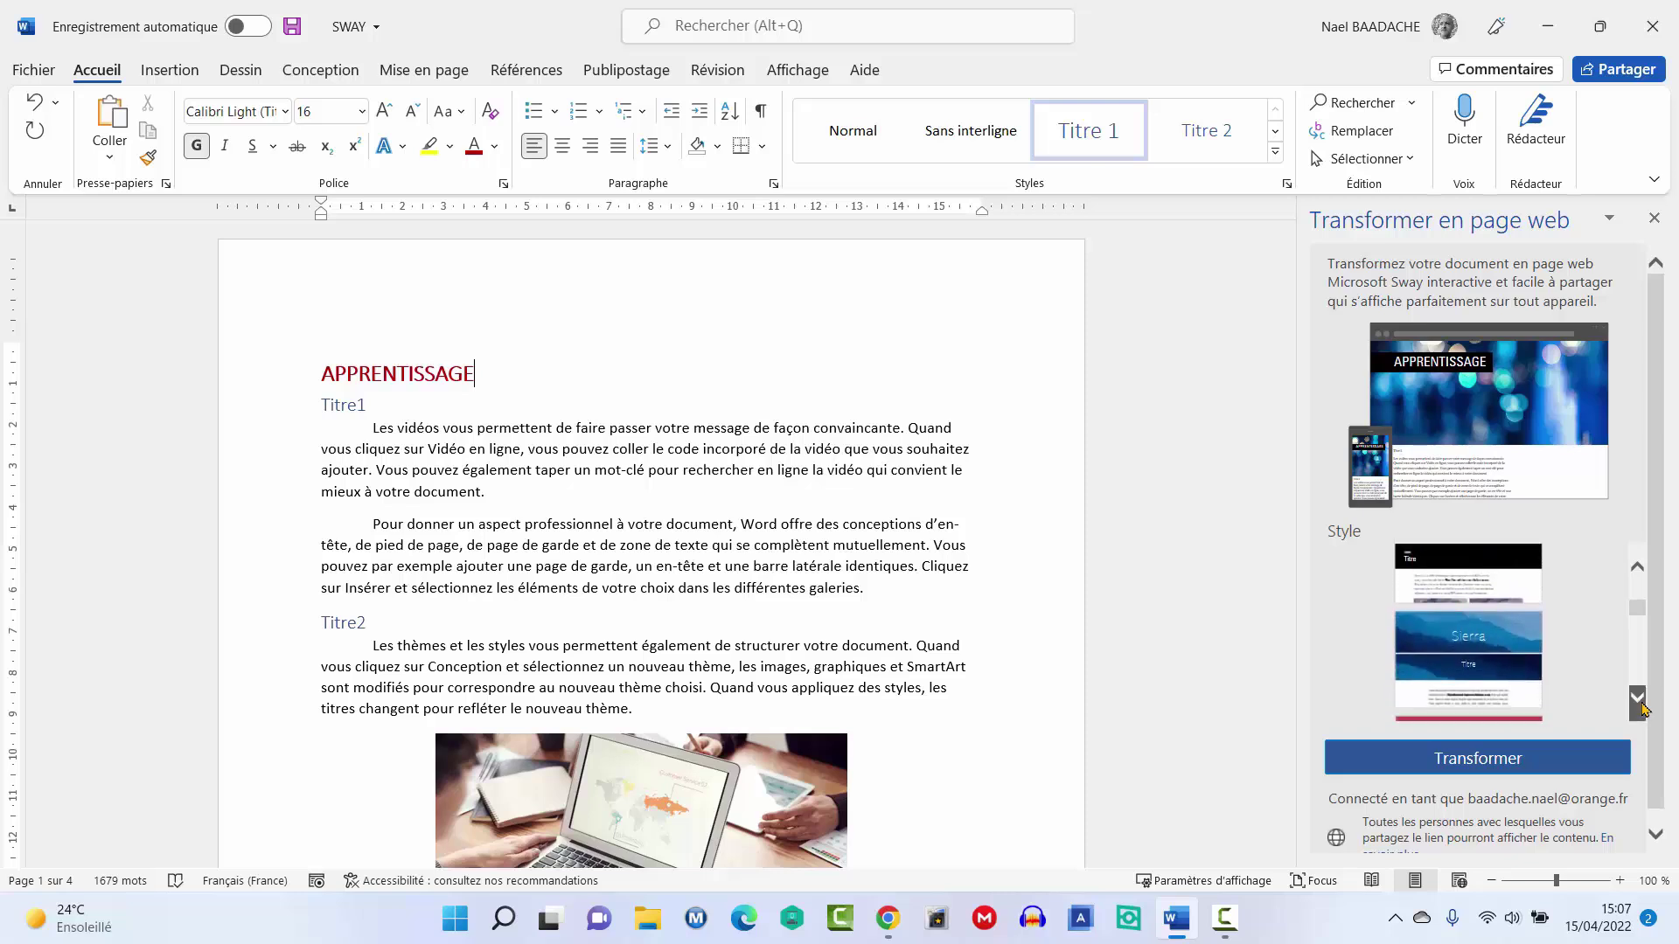
left_click(1638, 698)
left_click(1638, 698)
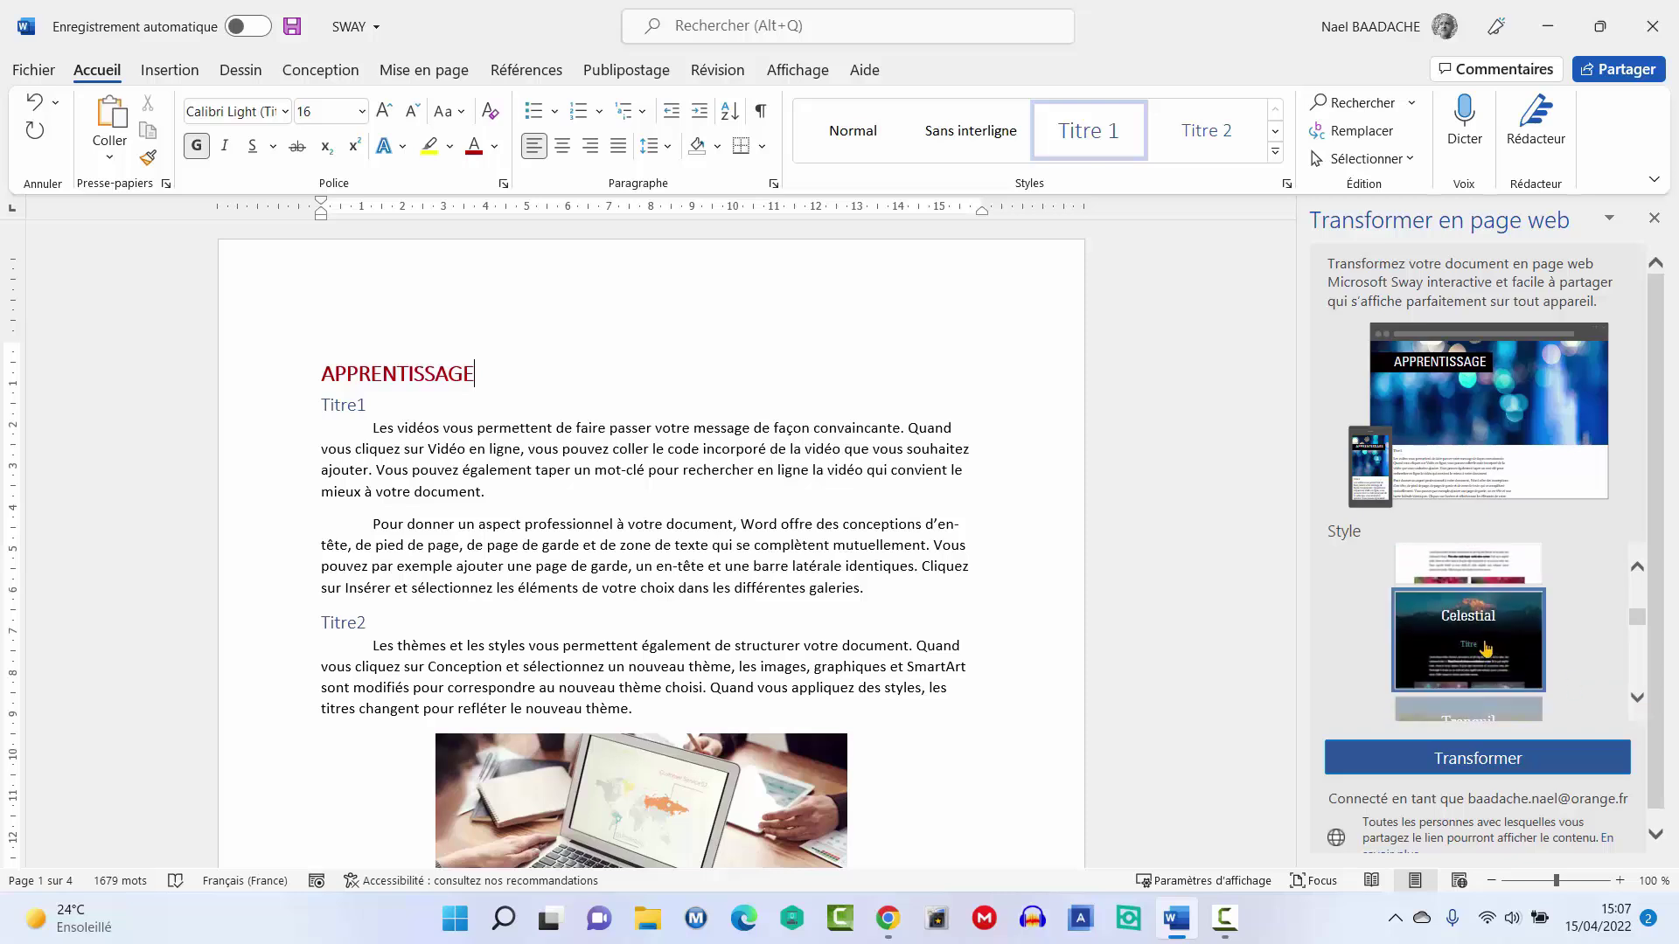
- Pick the Celestial style and transform the document into a Sway with the current account
left_click(1504, 664)
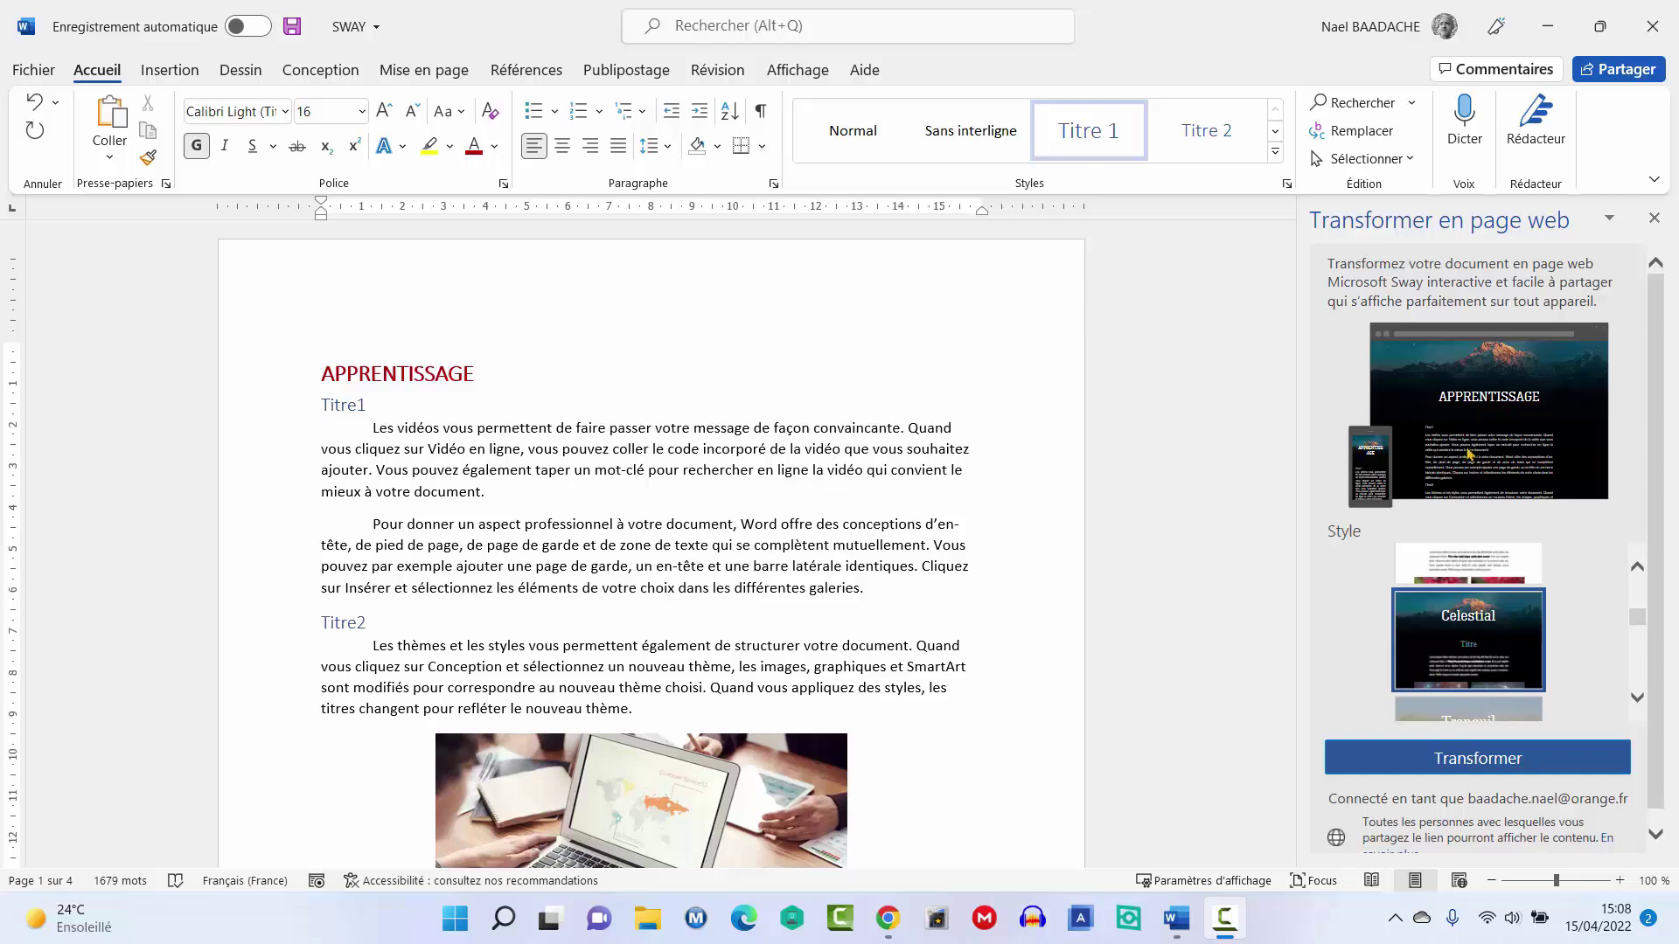
left_click(1483, 757)
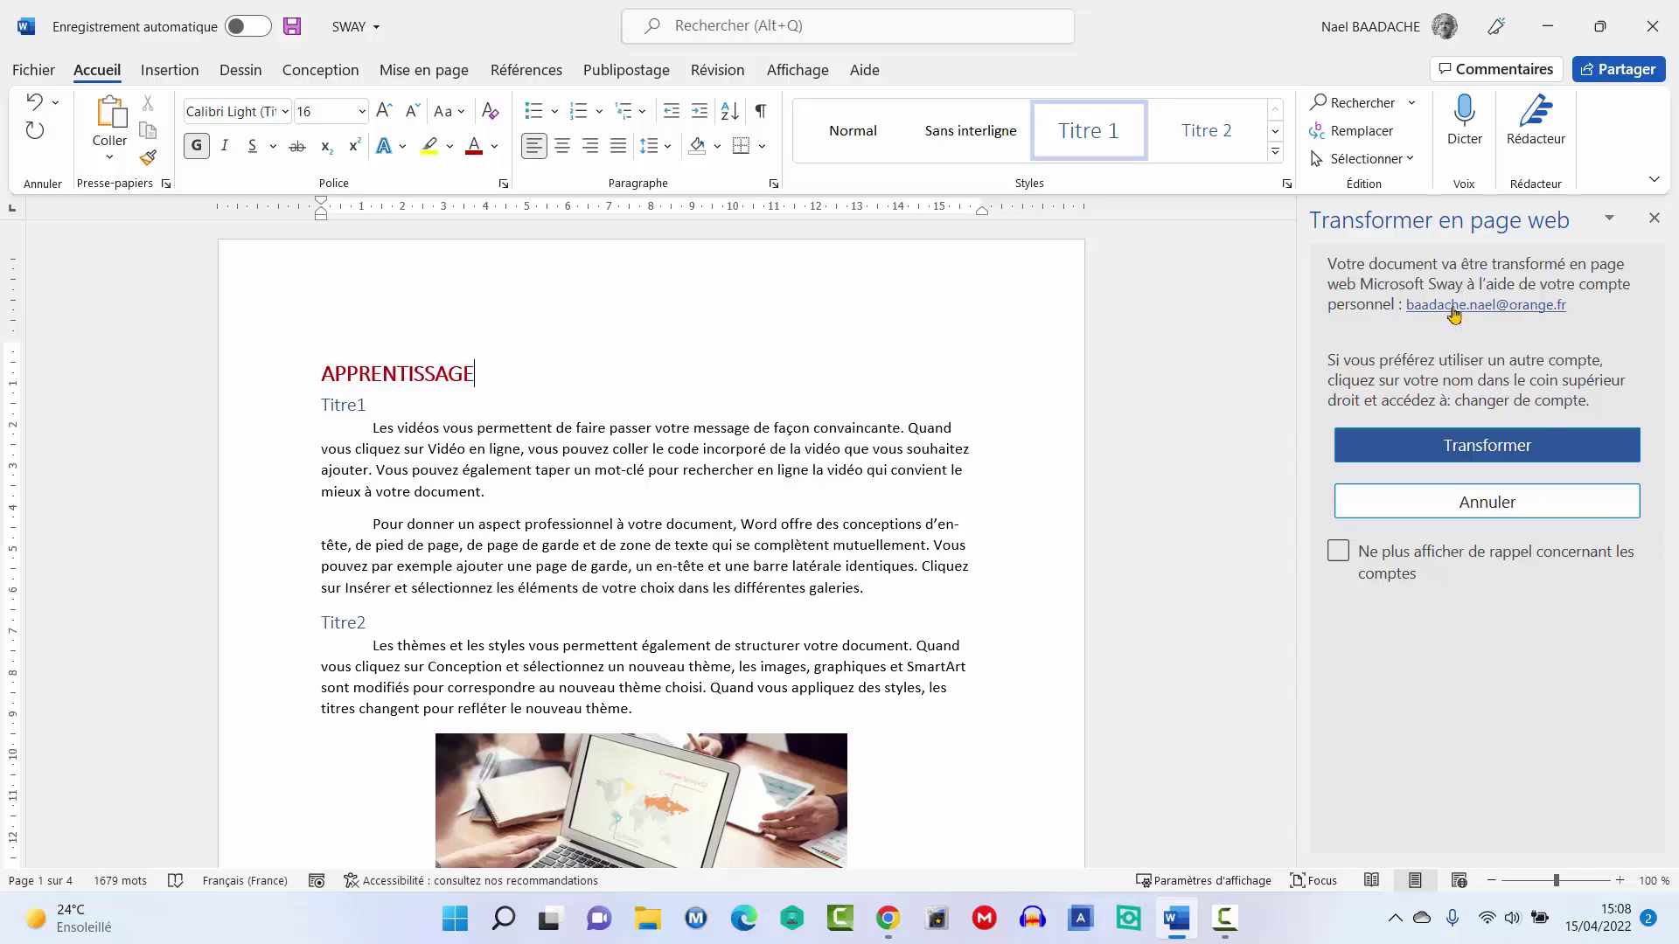
left_click(1498, 447)
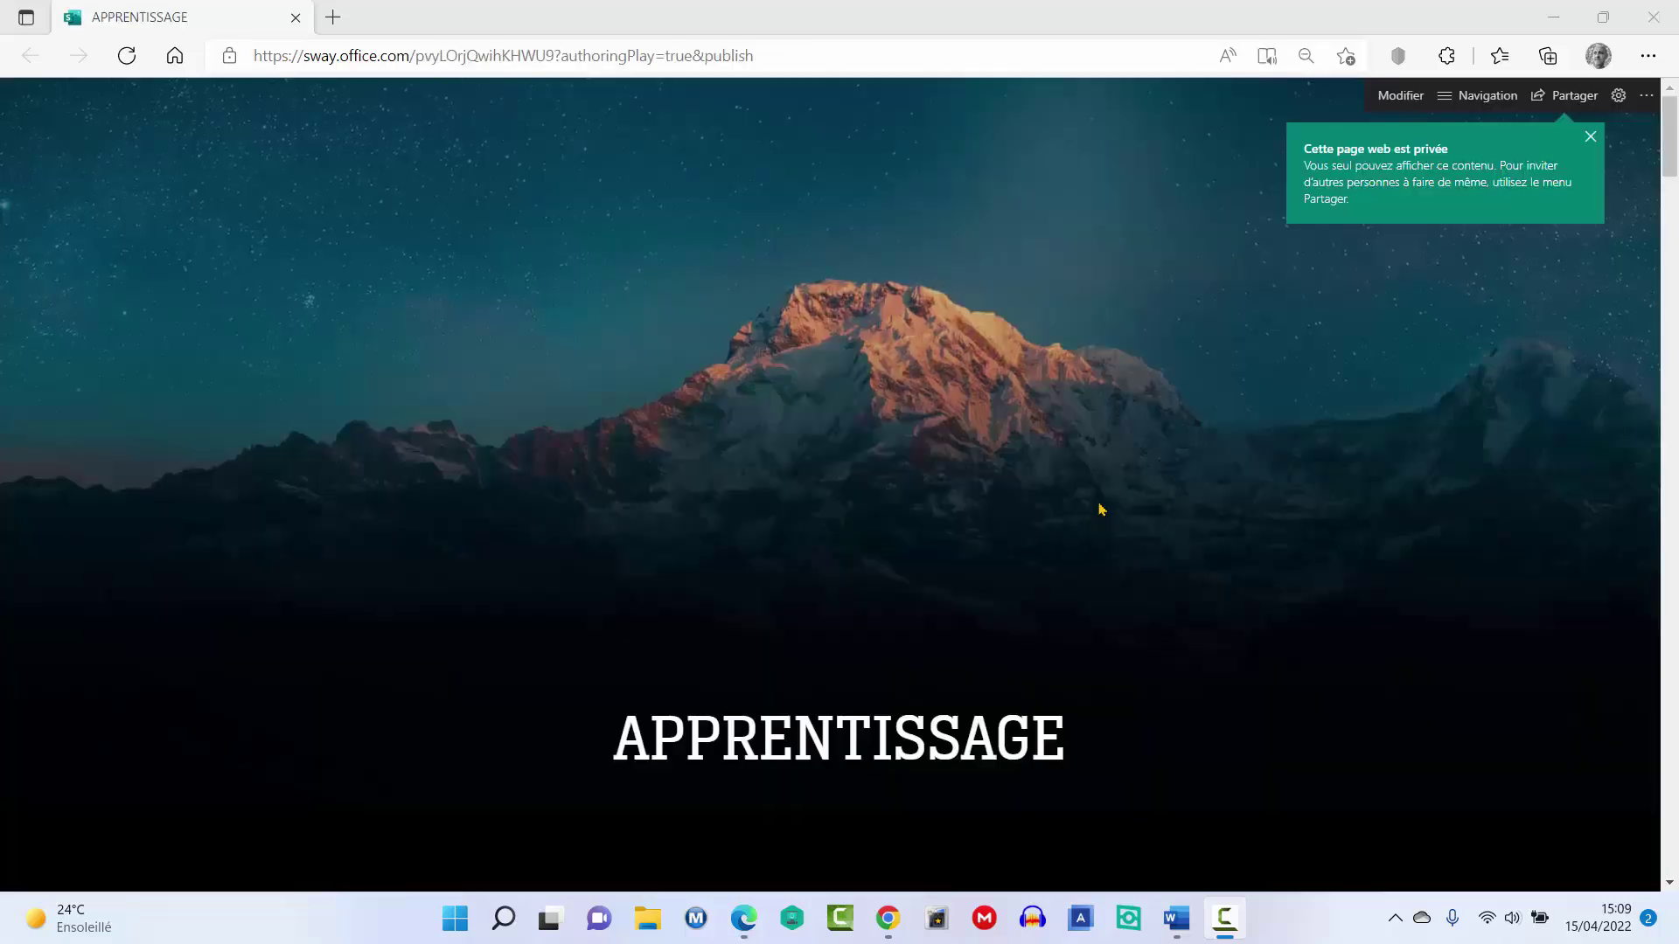
- Browse the published APPRENTISSAGE Sway, then switch it to edit mode with Modifier
scroll(1101, 509, "down", 5)
scroll(1100, 509, "down", 3)
scroll(1100, 509, "down", 2)
scroll(1100, 508, "down", 3)
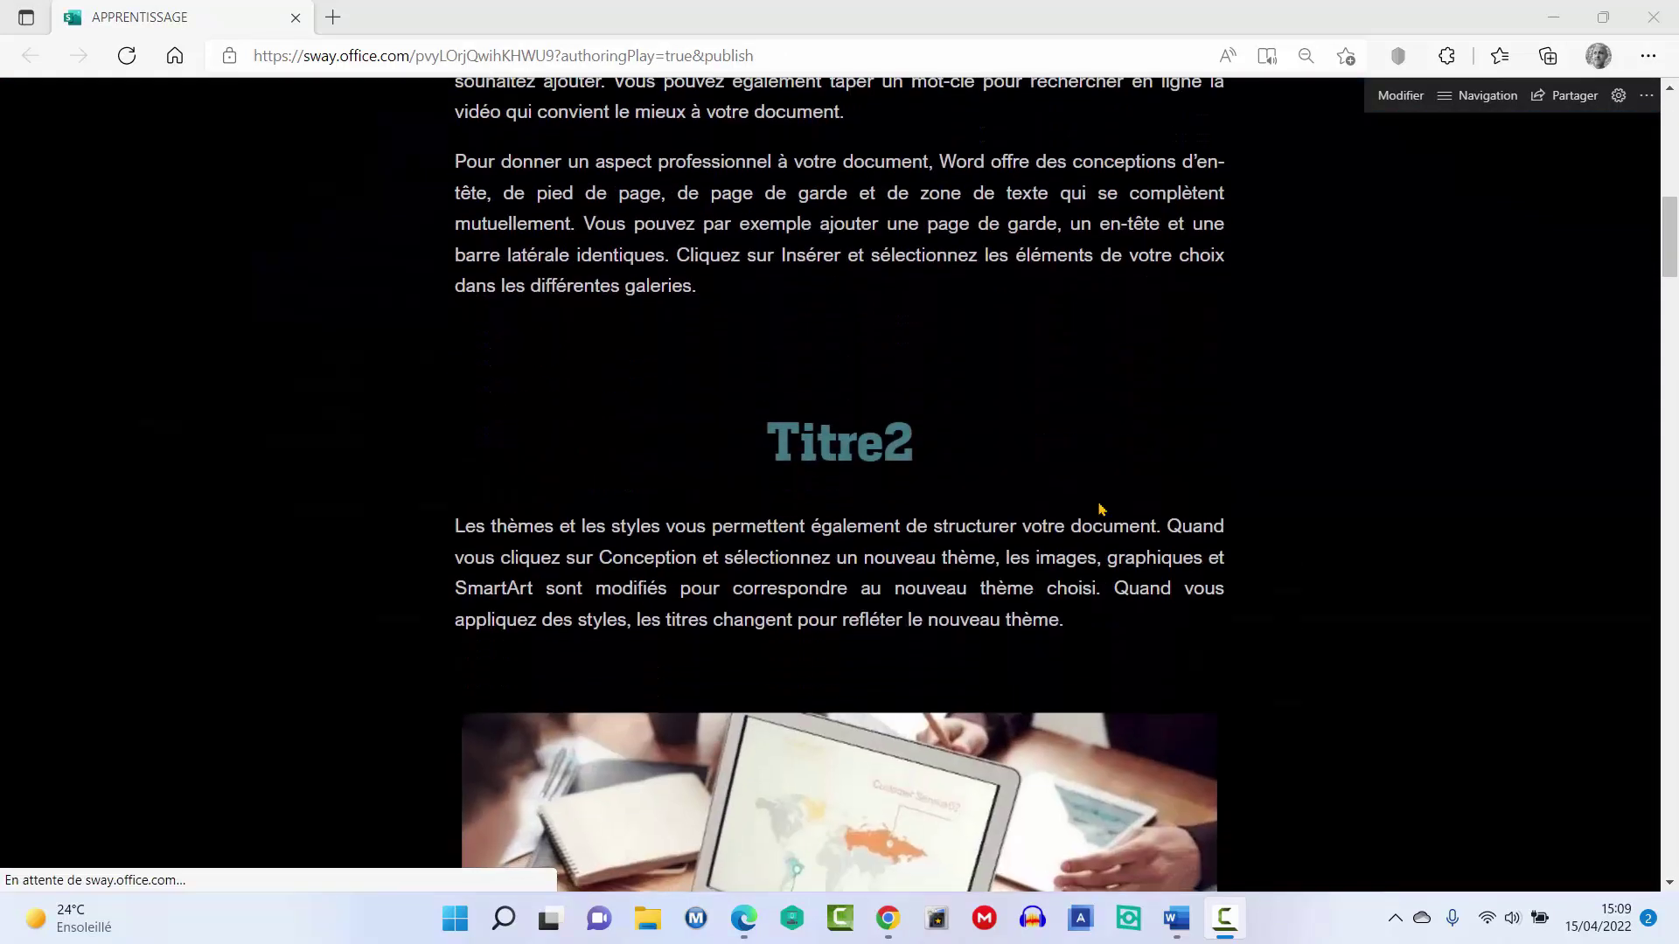
scroll(1100, 509, "down", 5)
scroll(1101, 509, "down", 2)
scroll(1100, 509, "up", 10)
scroll(1100, 509, "down", 7)
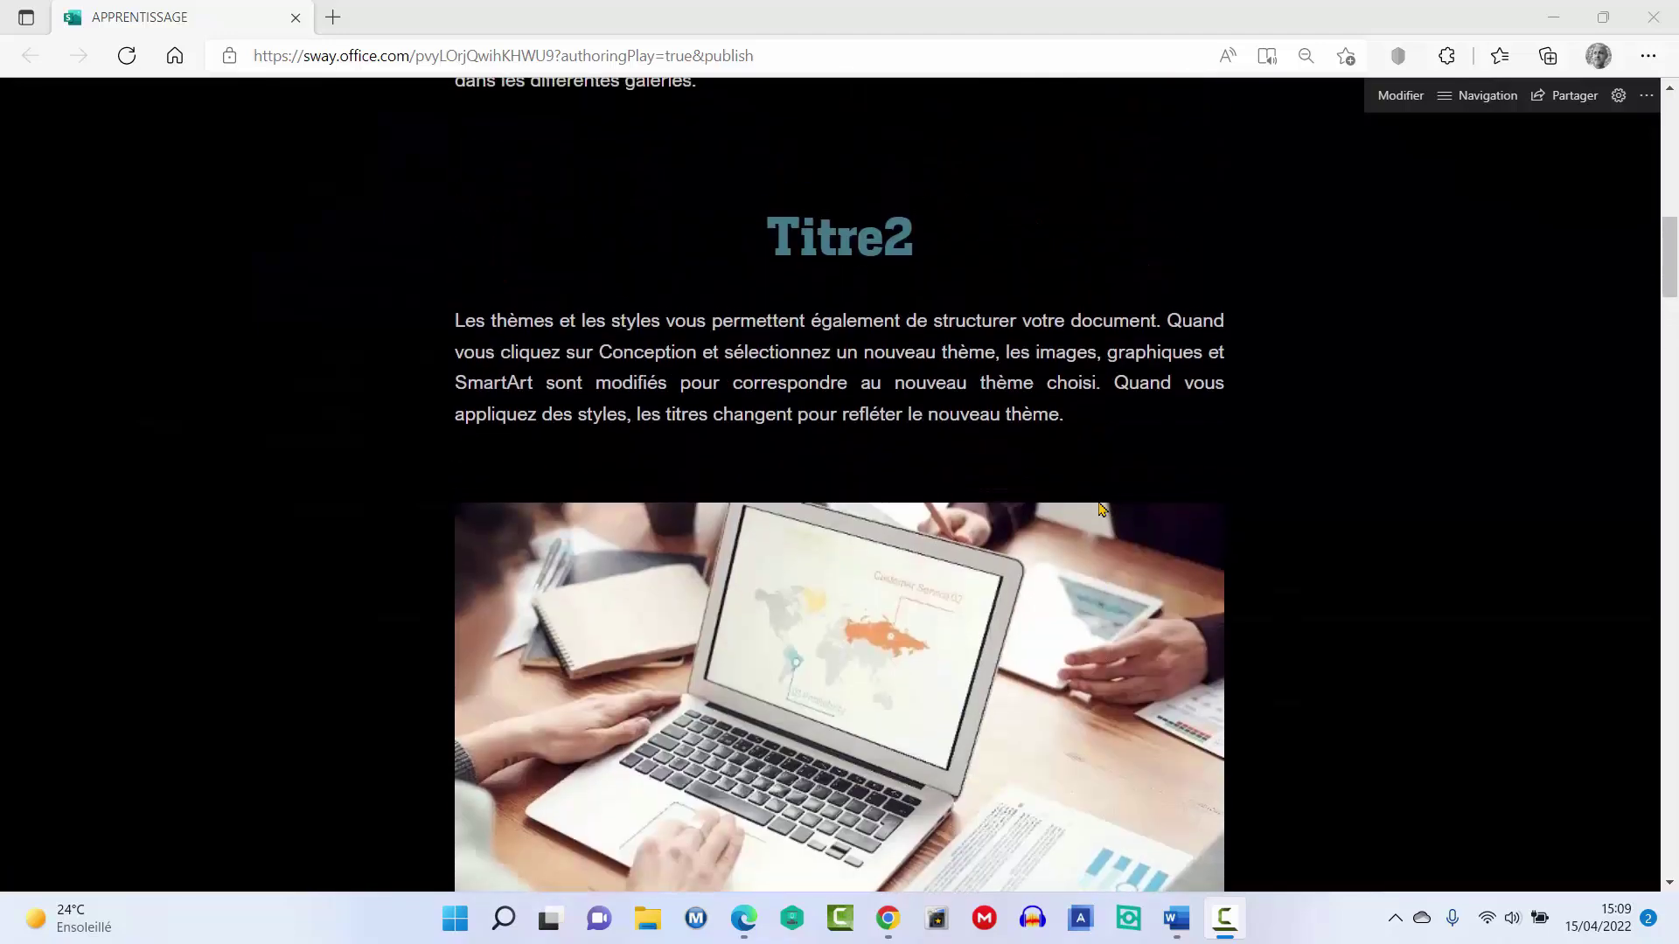
scroll(1100, 509, "up", 15)
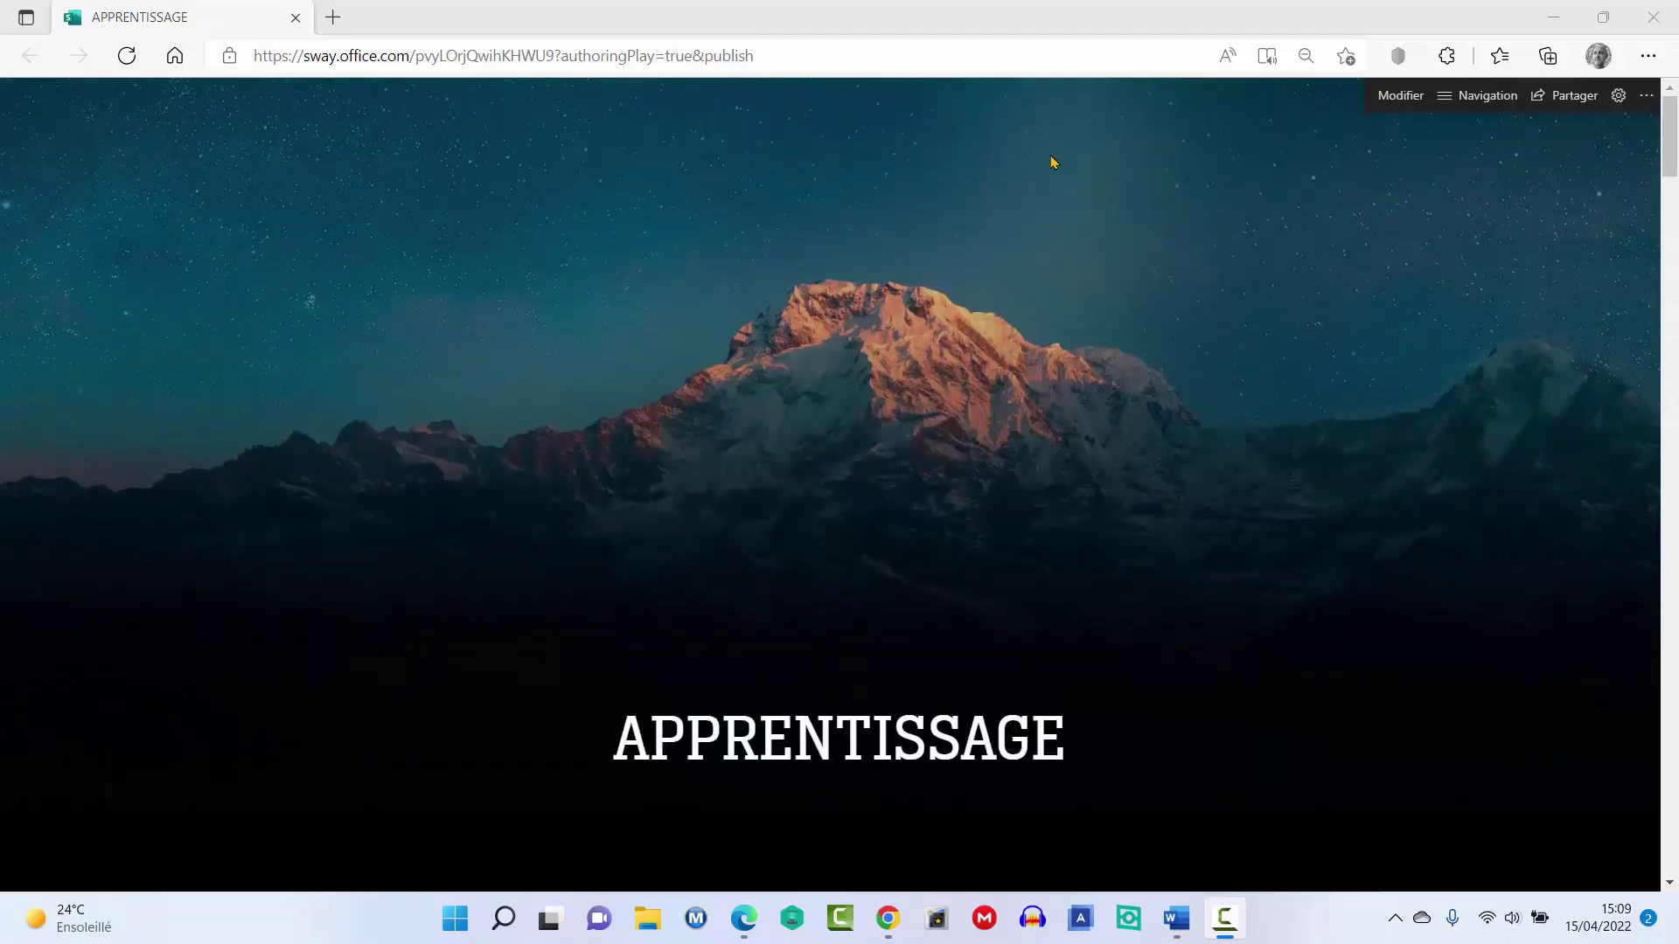
left_click(1398, 98)
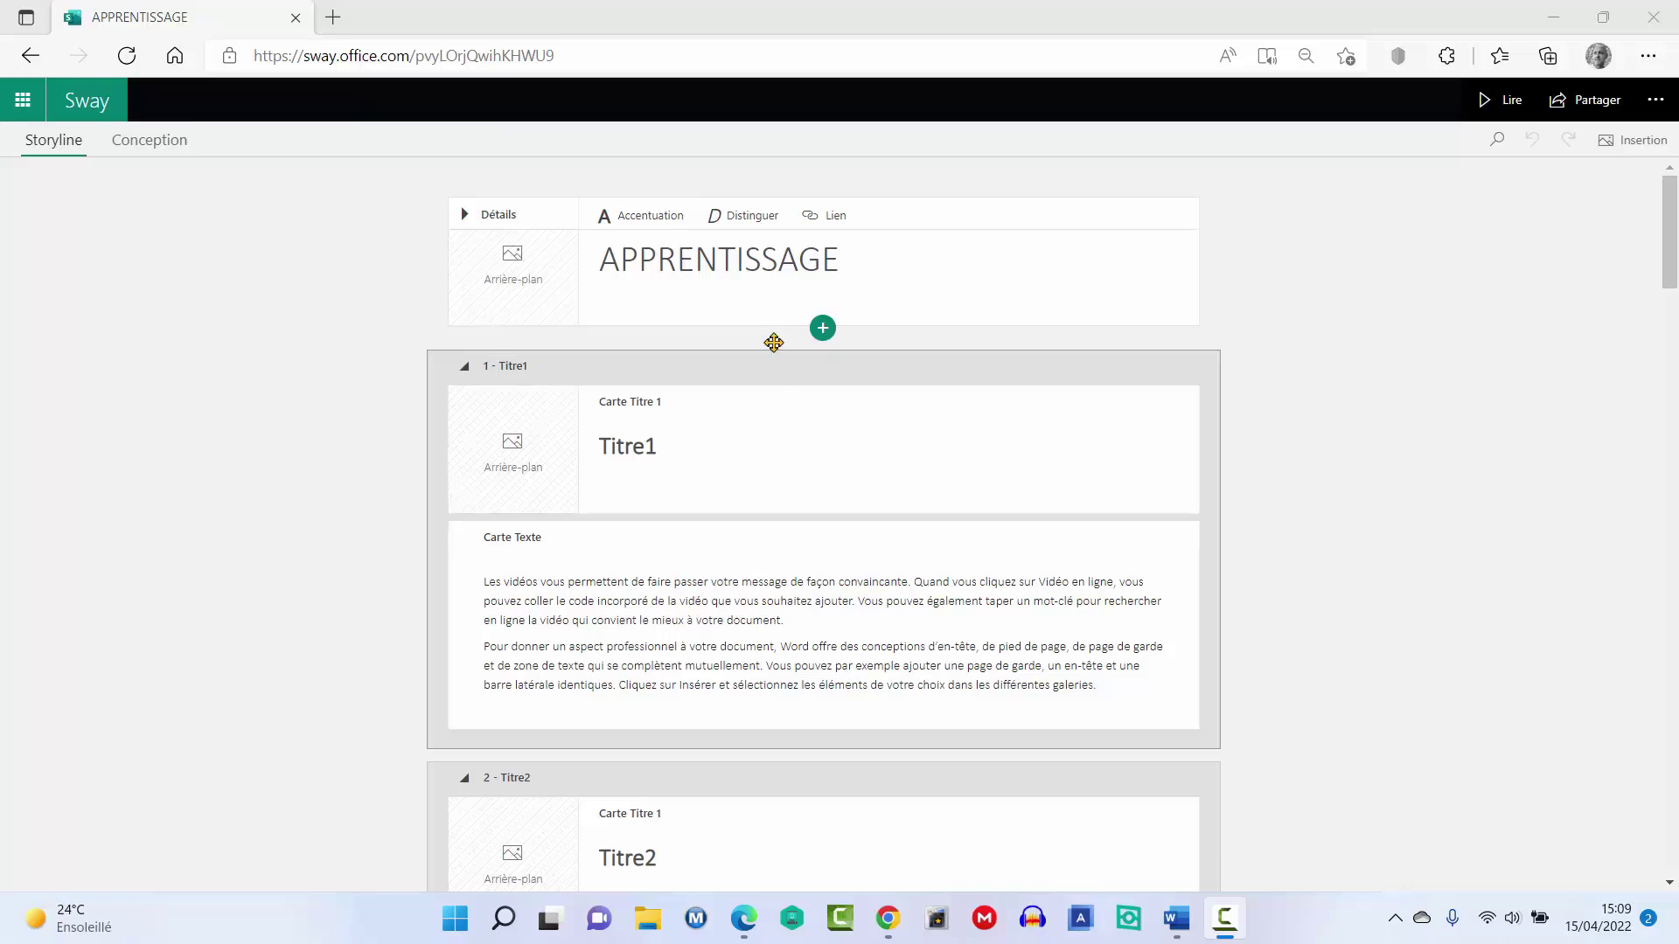
- Set the first APPRENTISSAGE suggestion, a laptop-and-handshake photo, as the title card background
scroll(825, 461, "down", 4)
scroll(825, 464, "down", 4)
scroll(825, 480, "up", 8)
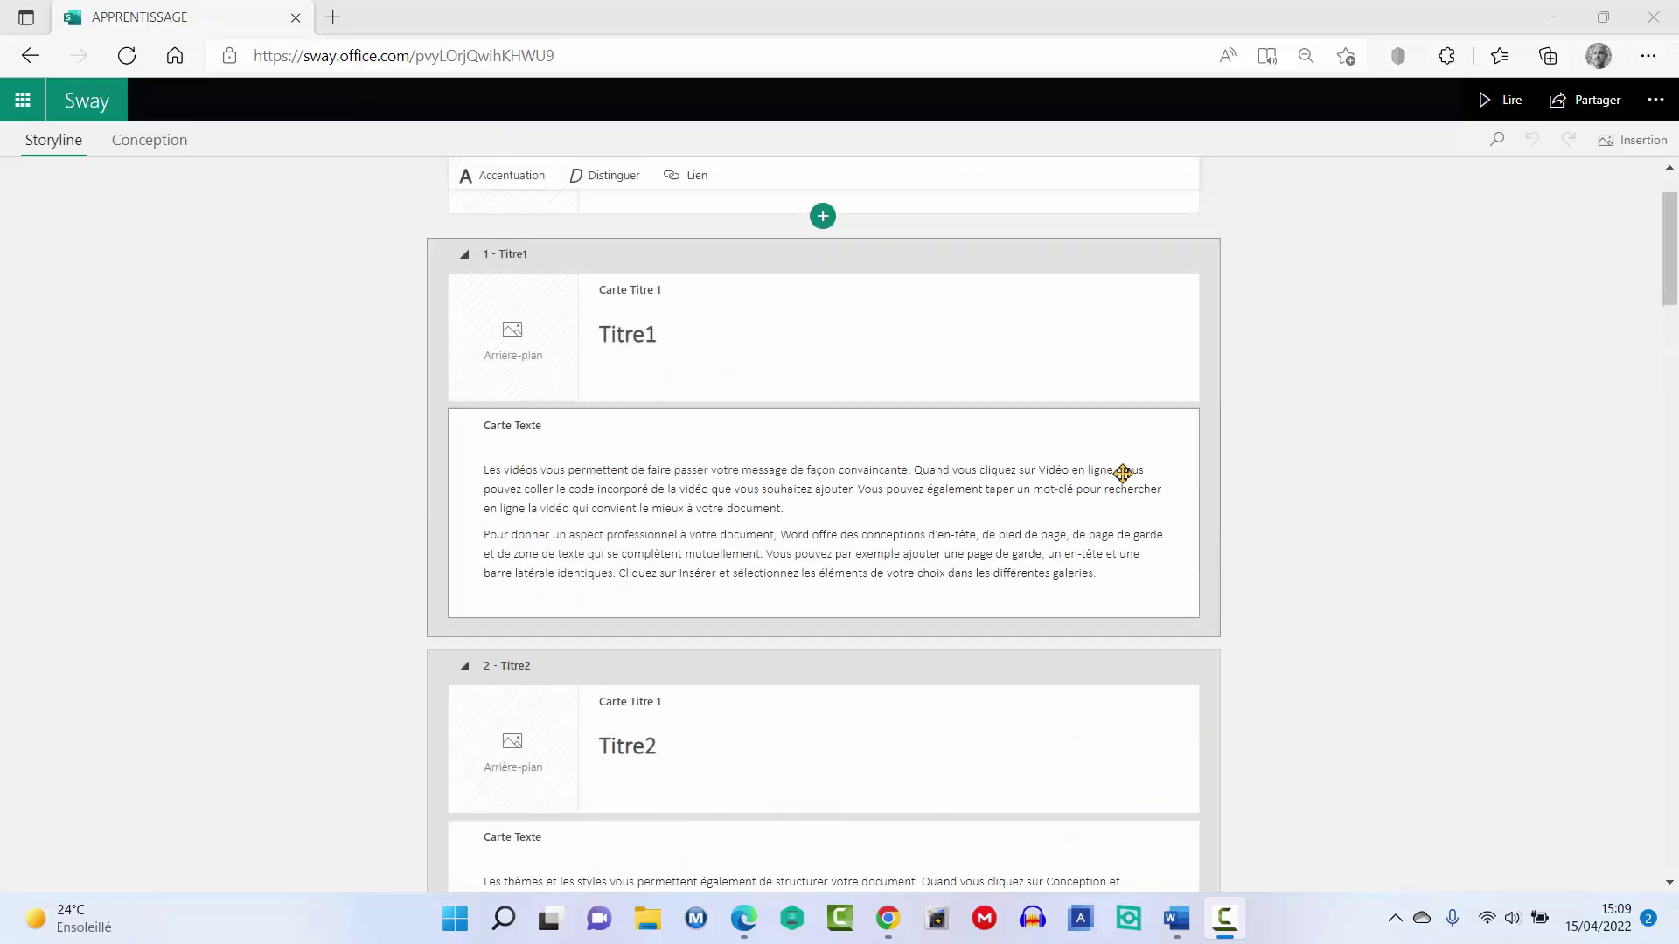
scroll(1117, 475, "up", 2)
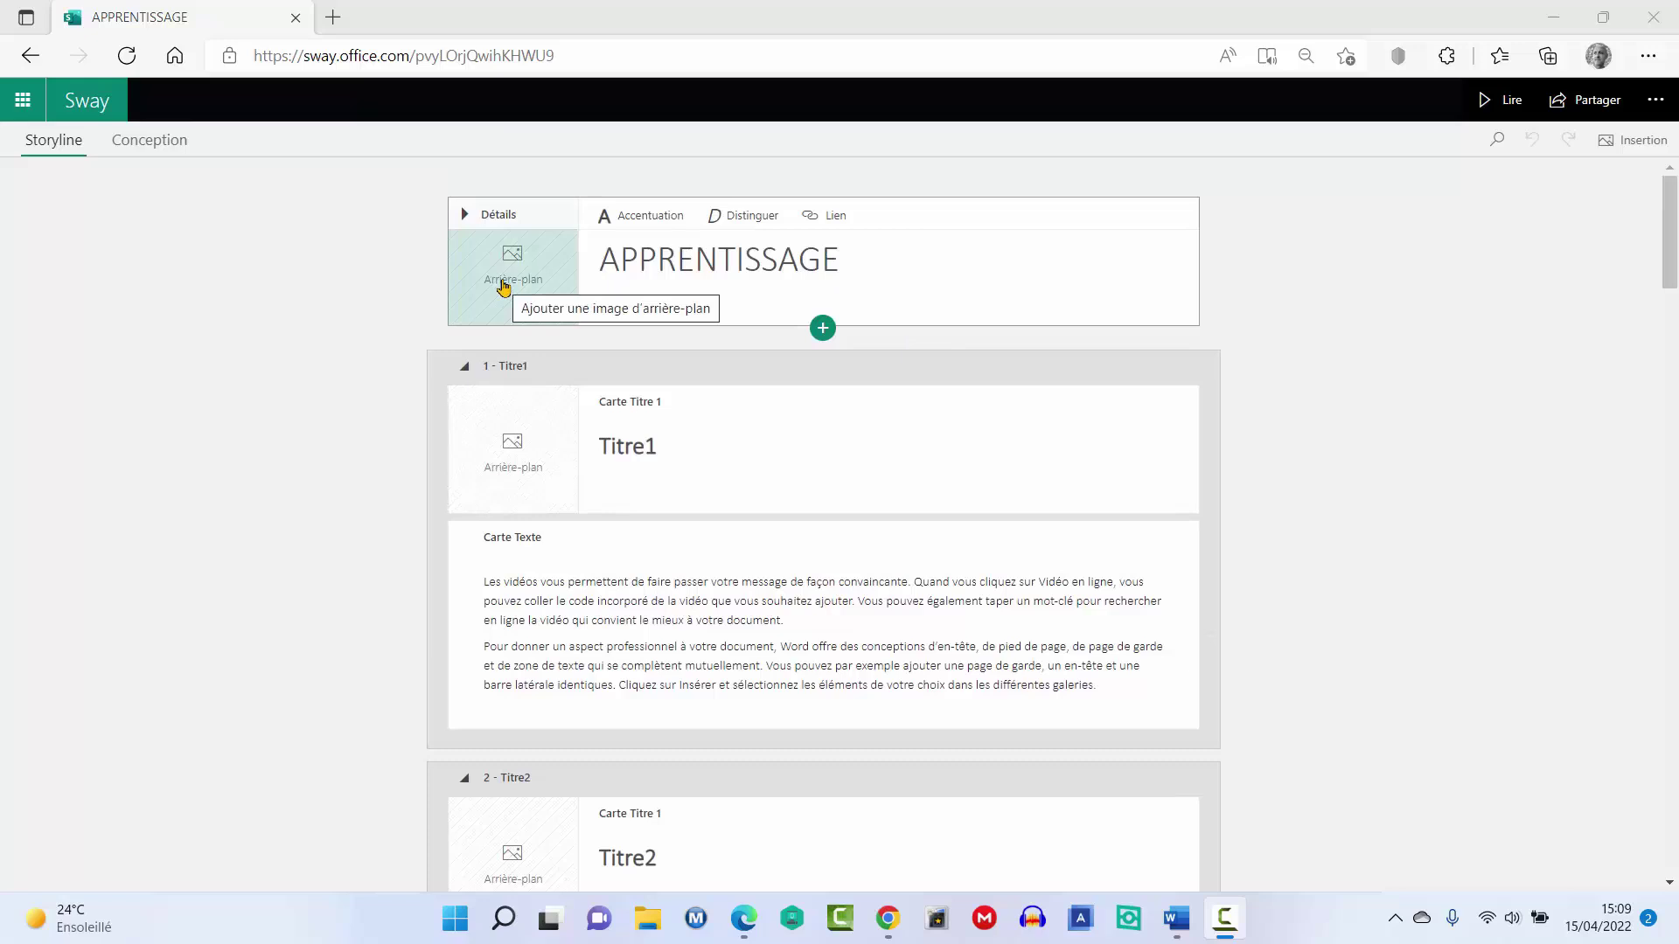
left_click(504, 284)
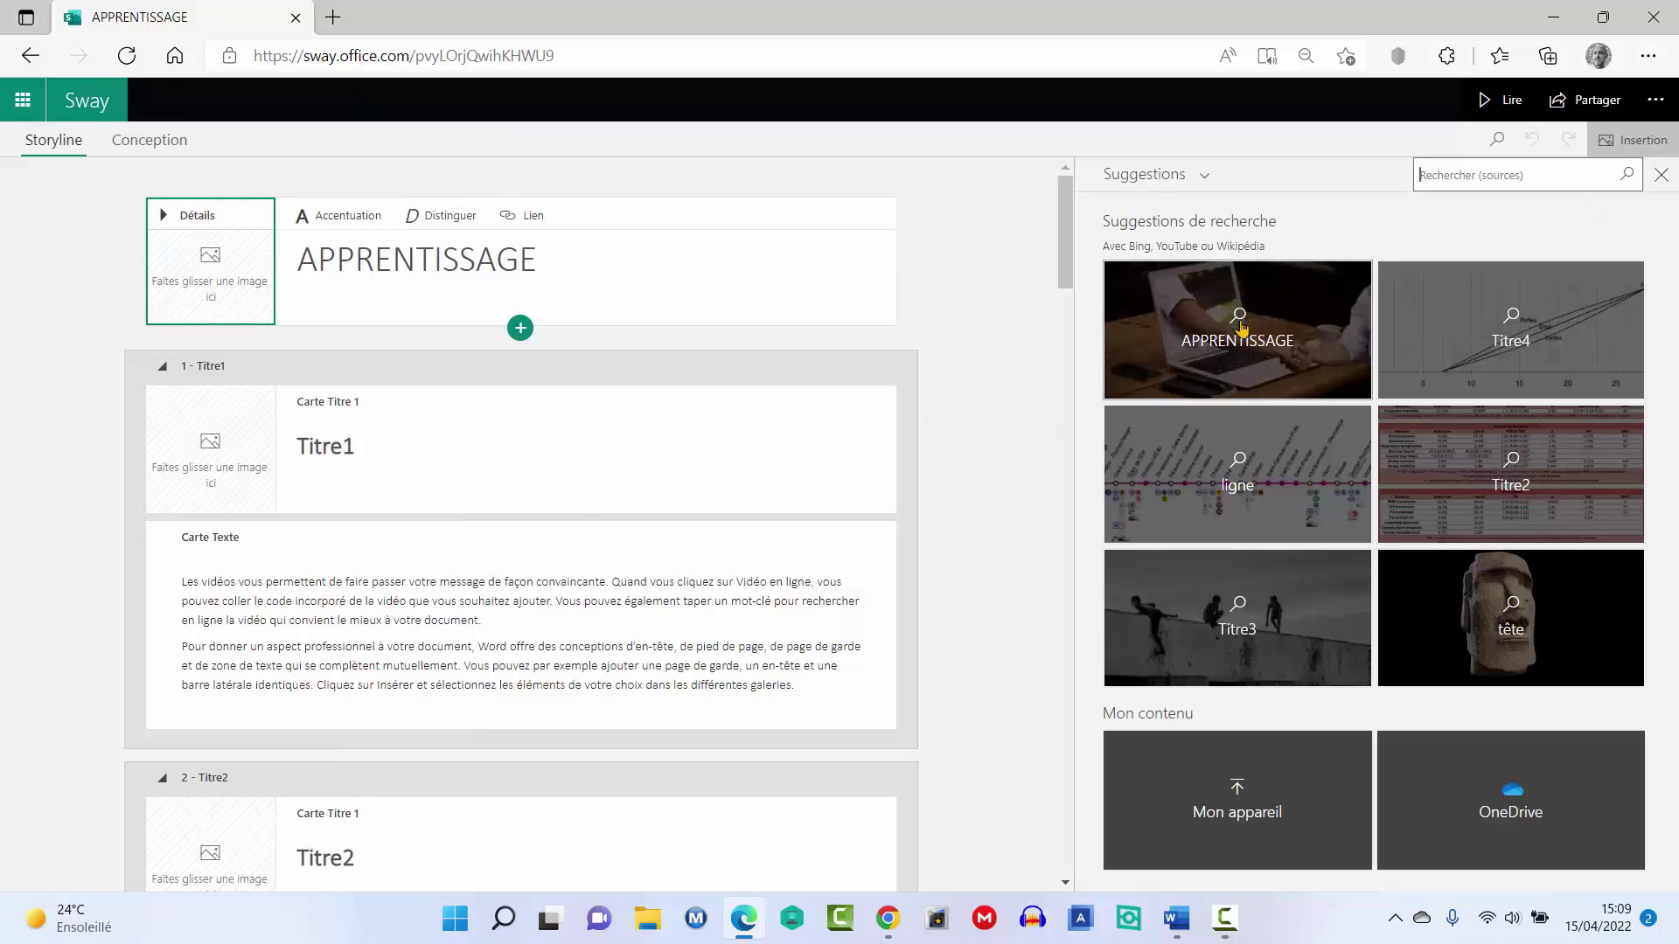
left_click(1242, 328)
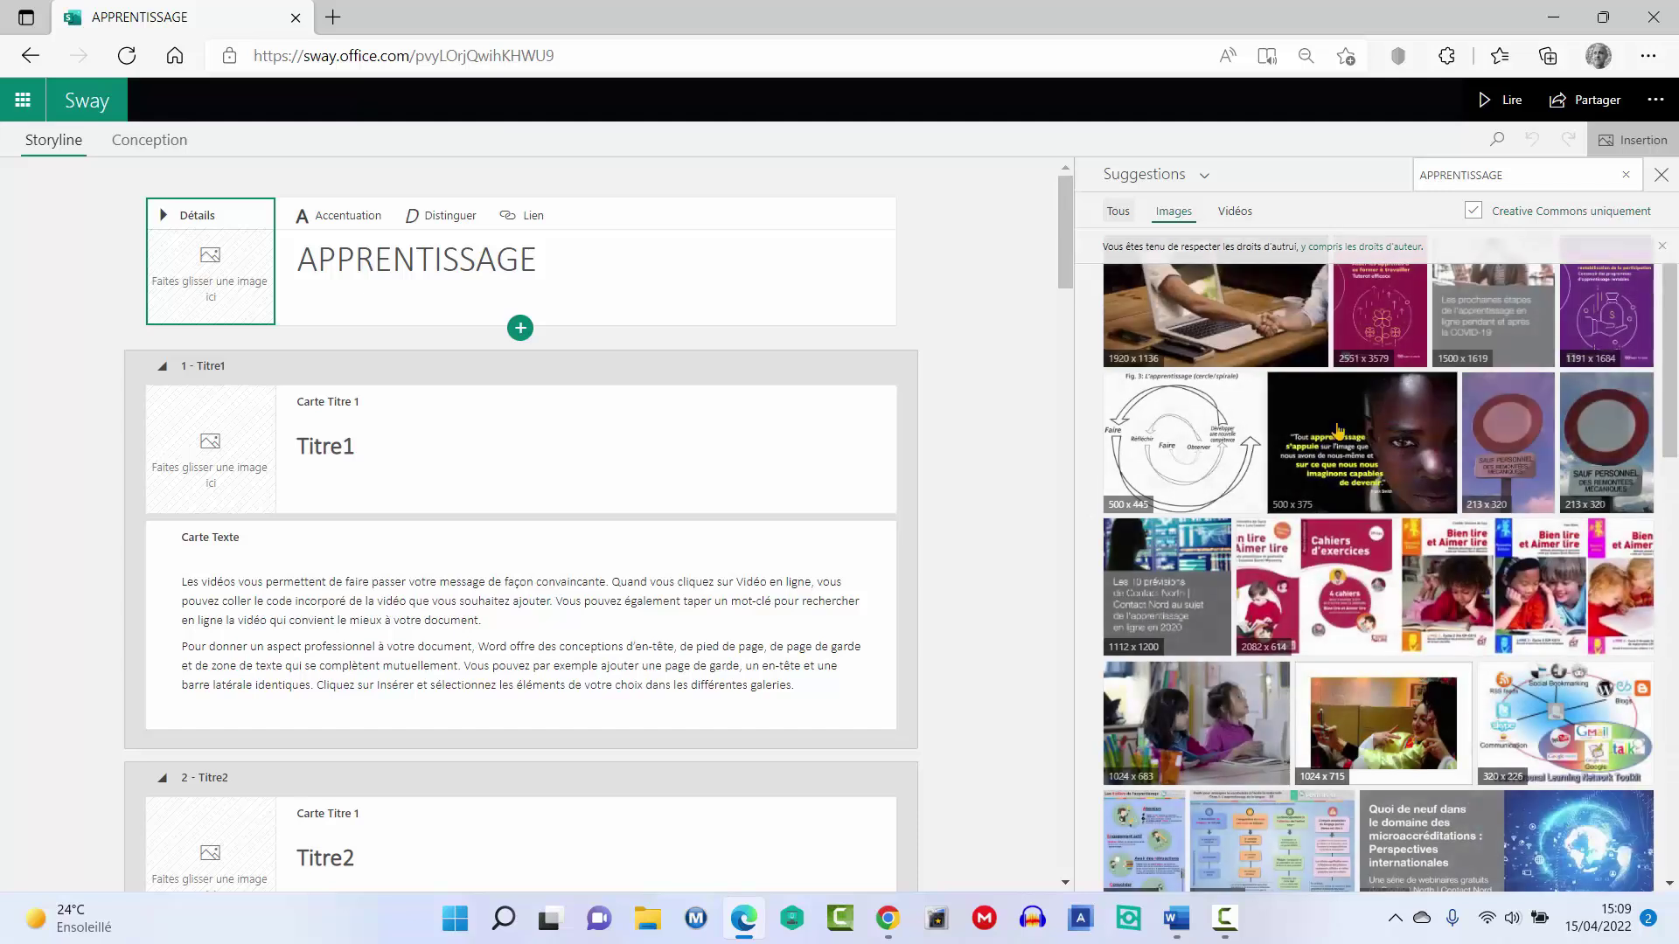
left_click(1225, 330)
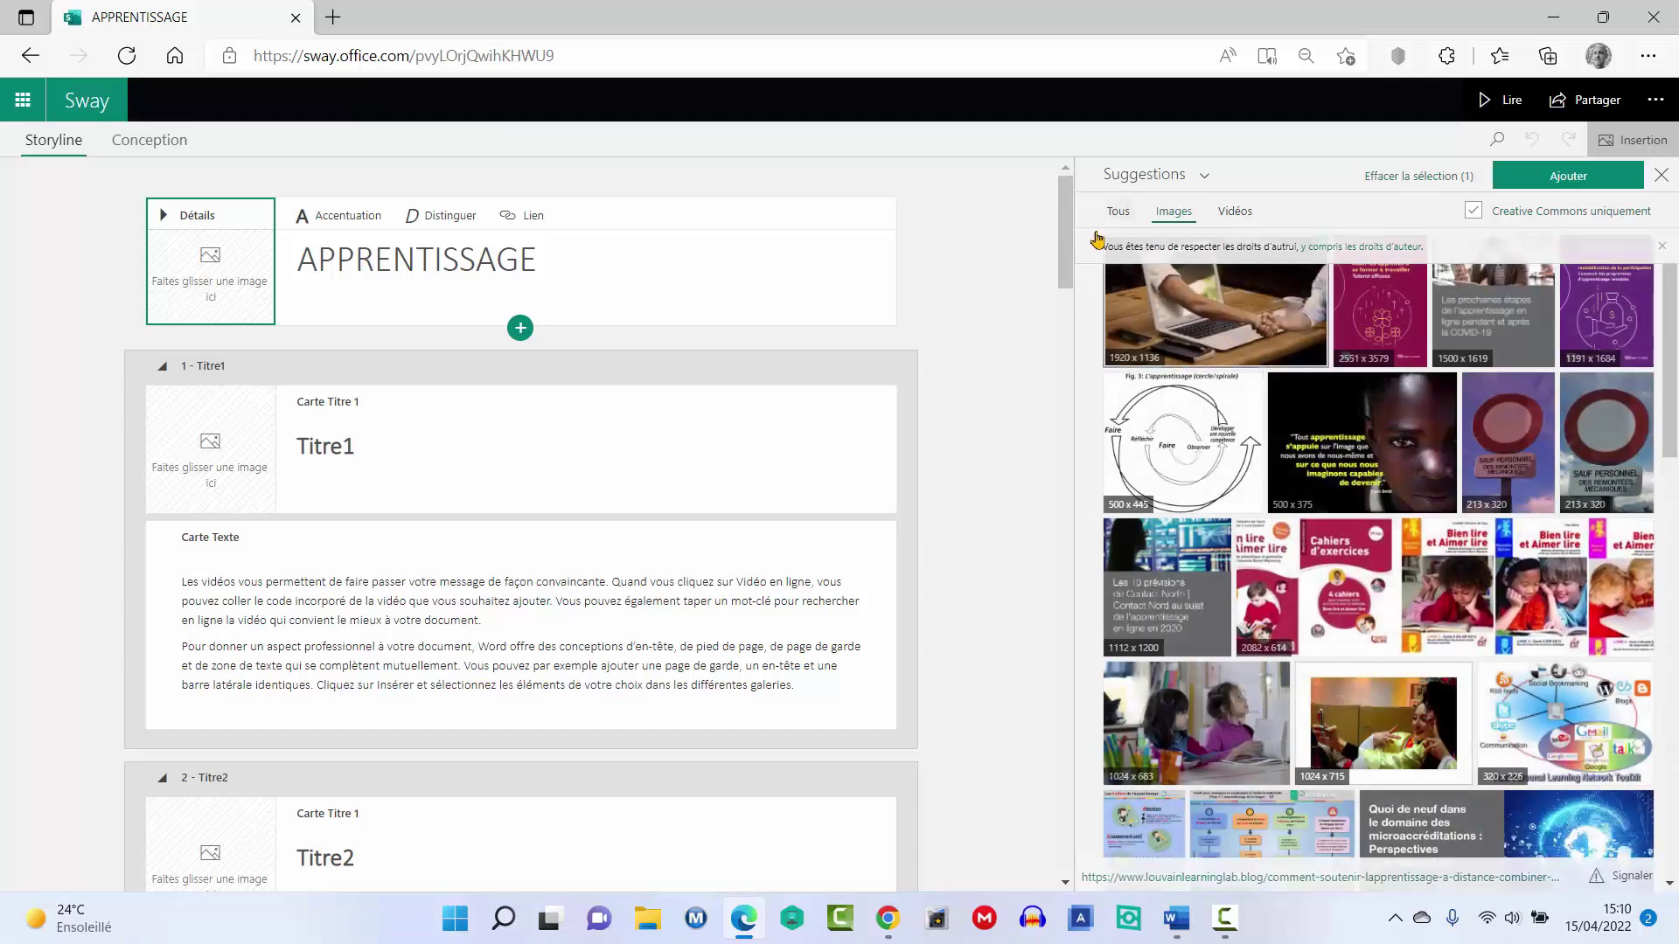
left_click(1564, 179)
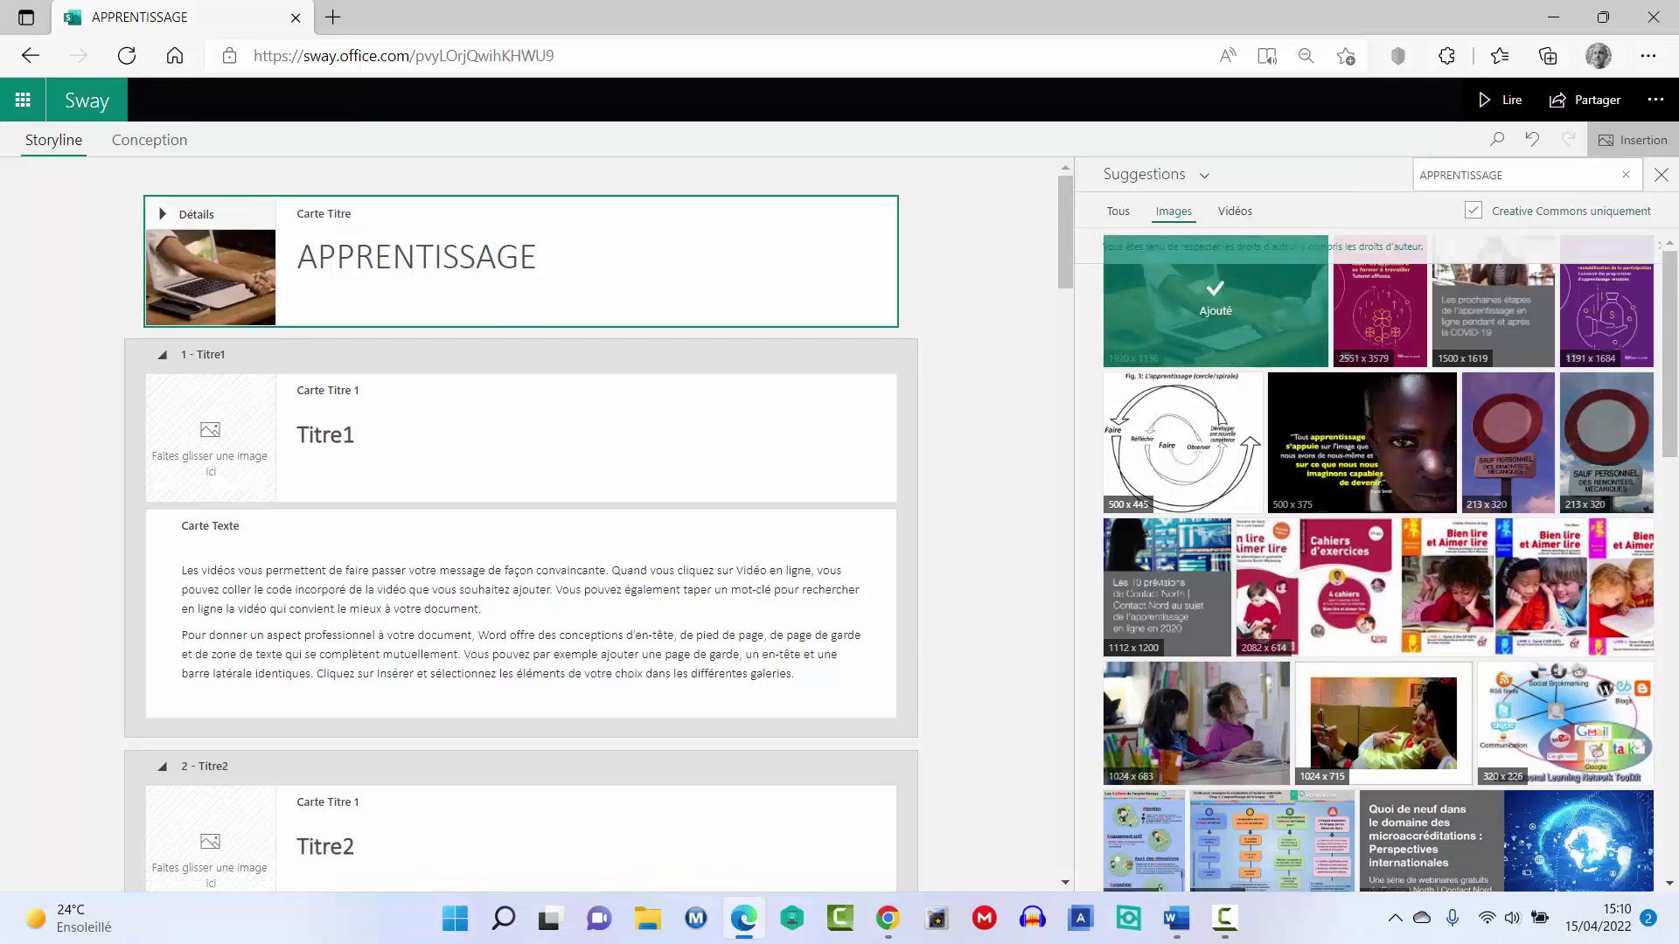
left_click(295, 577)
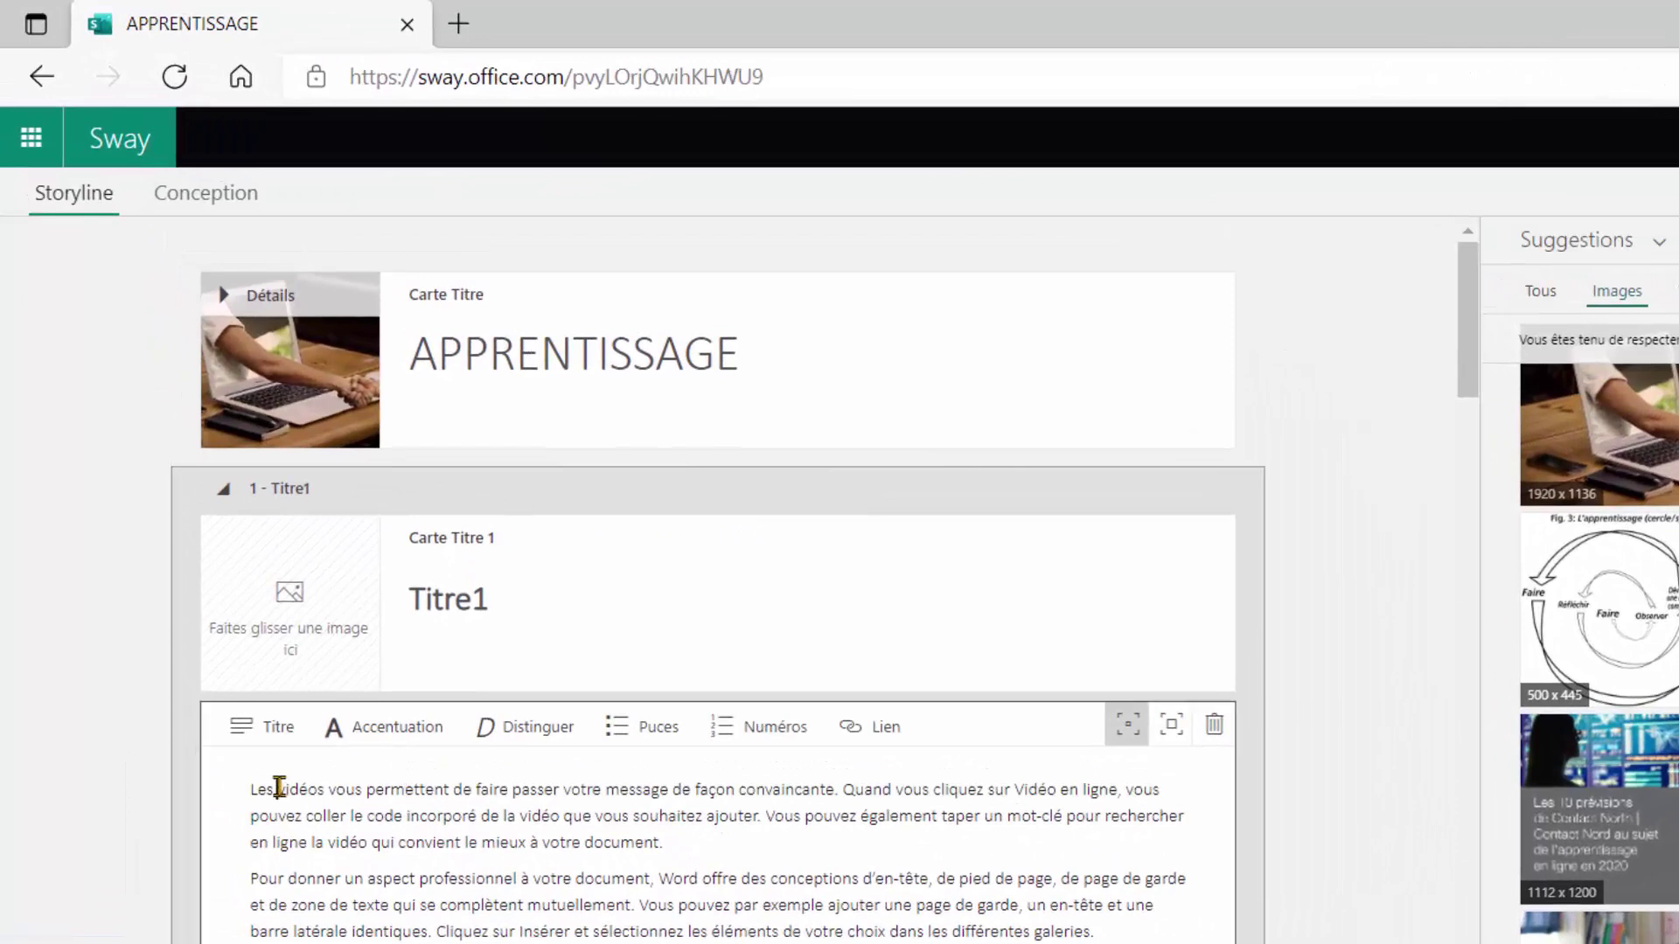
- Select the word 'vidéos' in the Titre1 text and start a new browser tab
left_click_drag(278, 788, 333, 788)
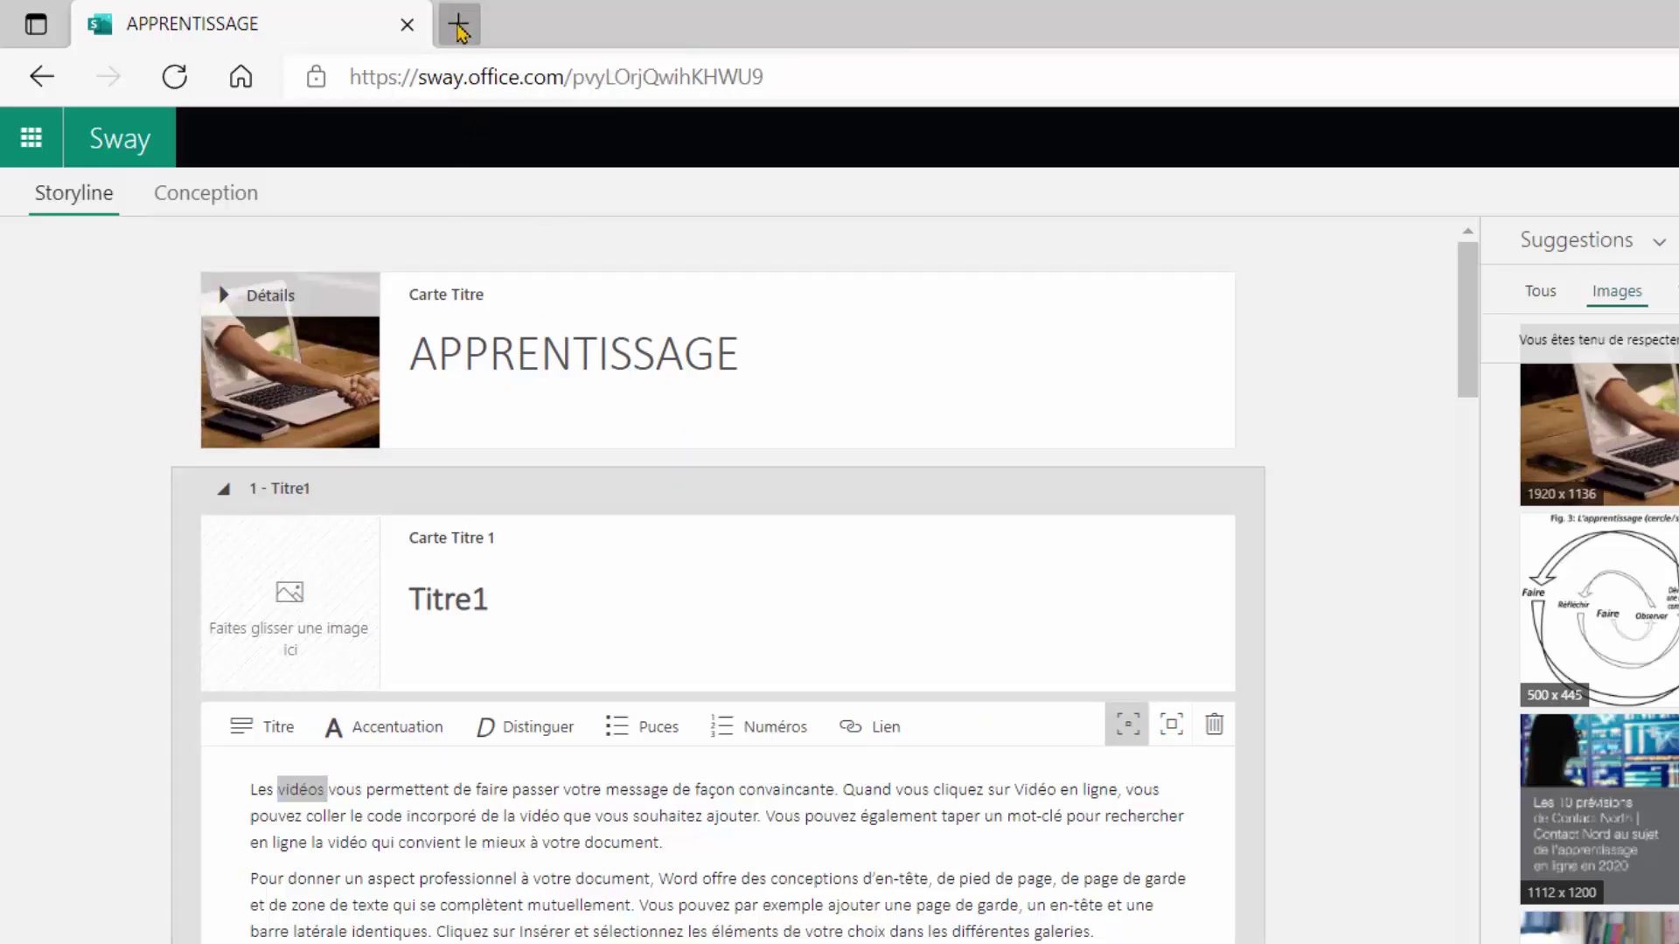
left_click(458, 28)
- Search 'wikipédia vidéos', copy the Vidéo — Wikipédia result's link, and return to the Sway tab
type("wi")
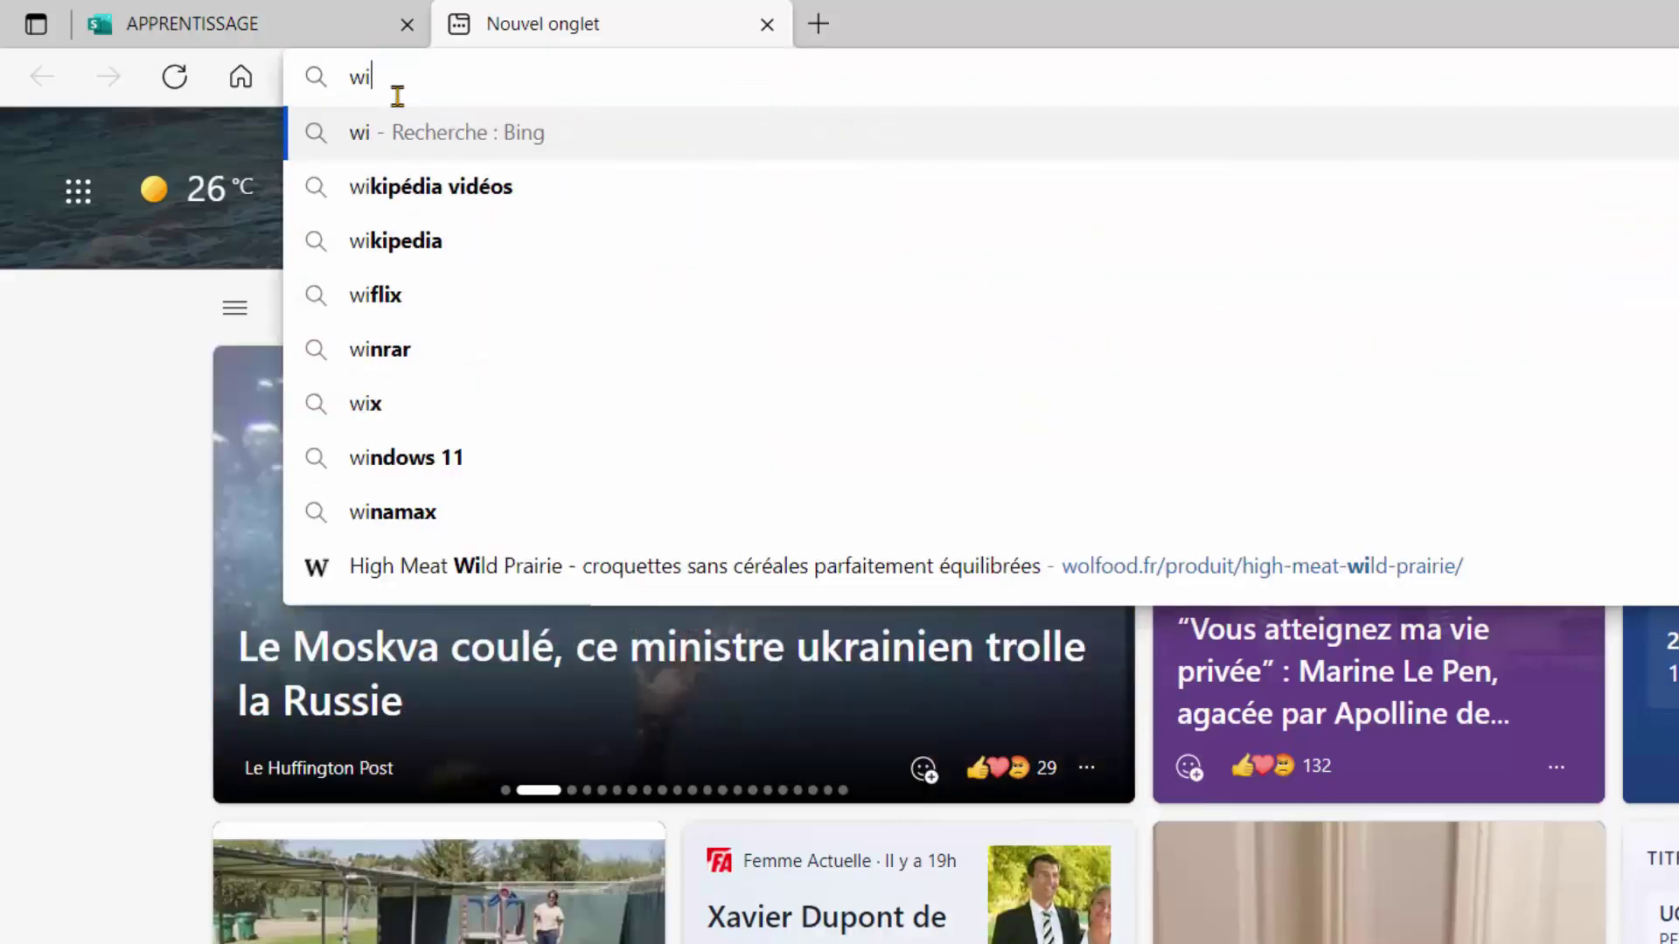
left_click(422, 186)
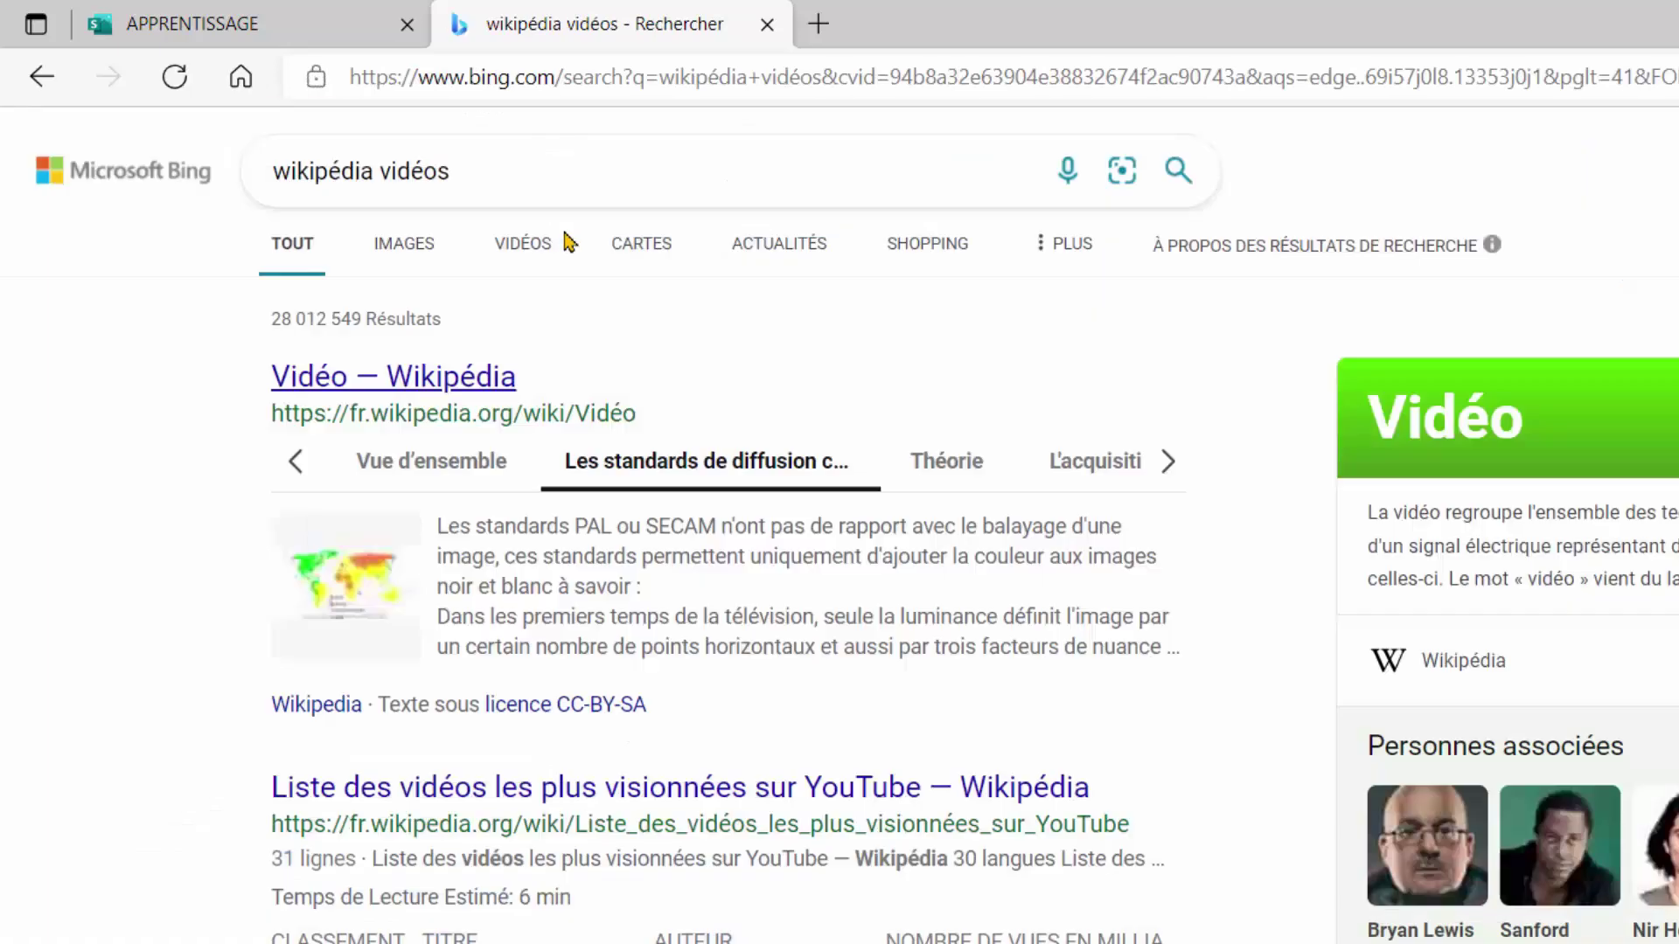
right_click(379, 382)
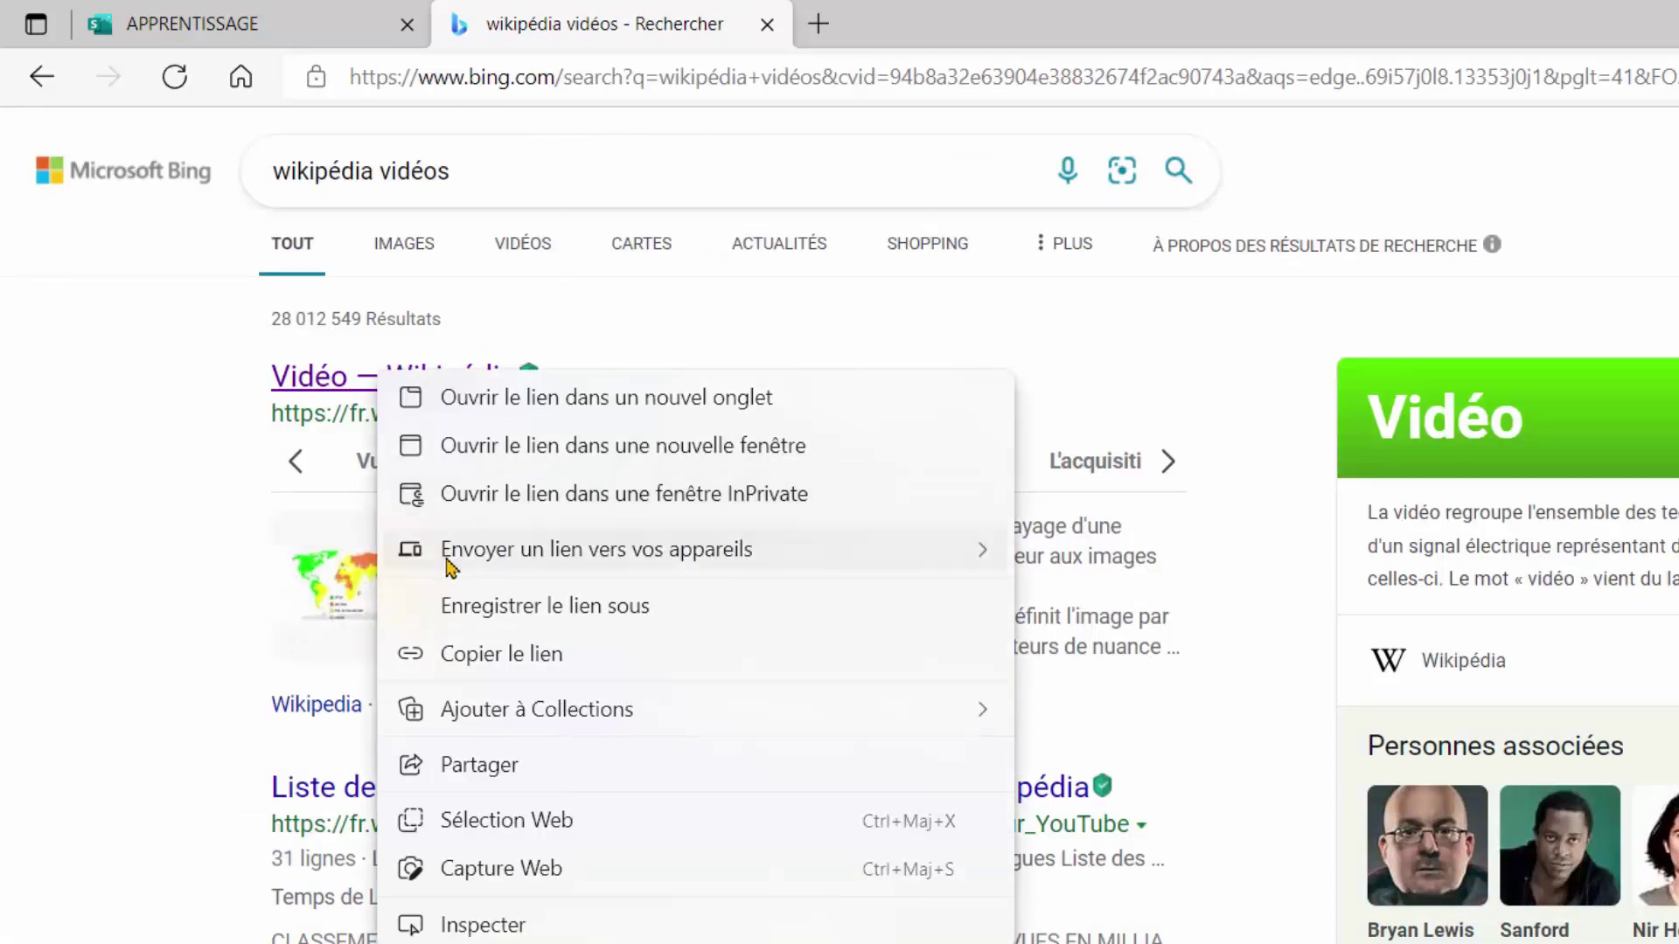
left_click(479, 656)
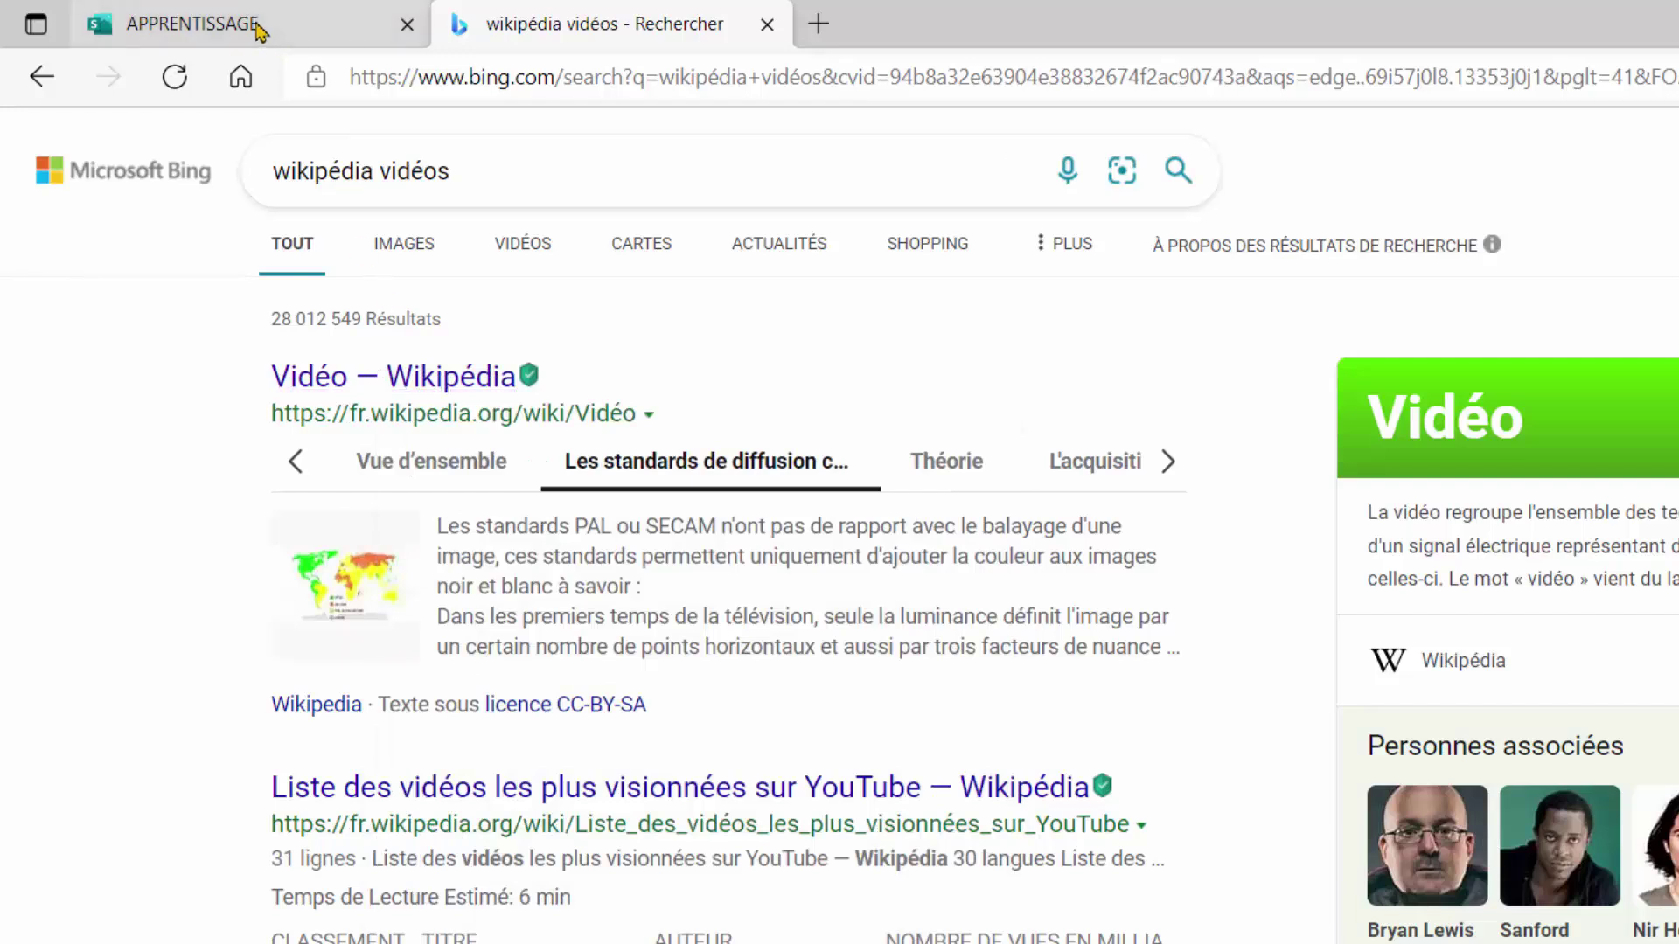
left_click(259, 27)
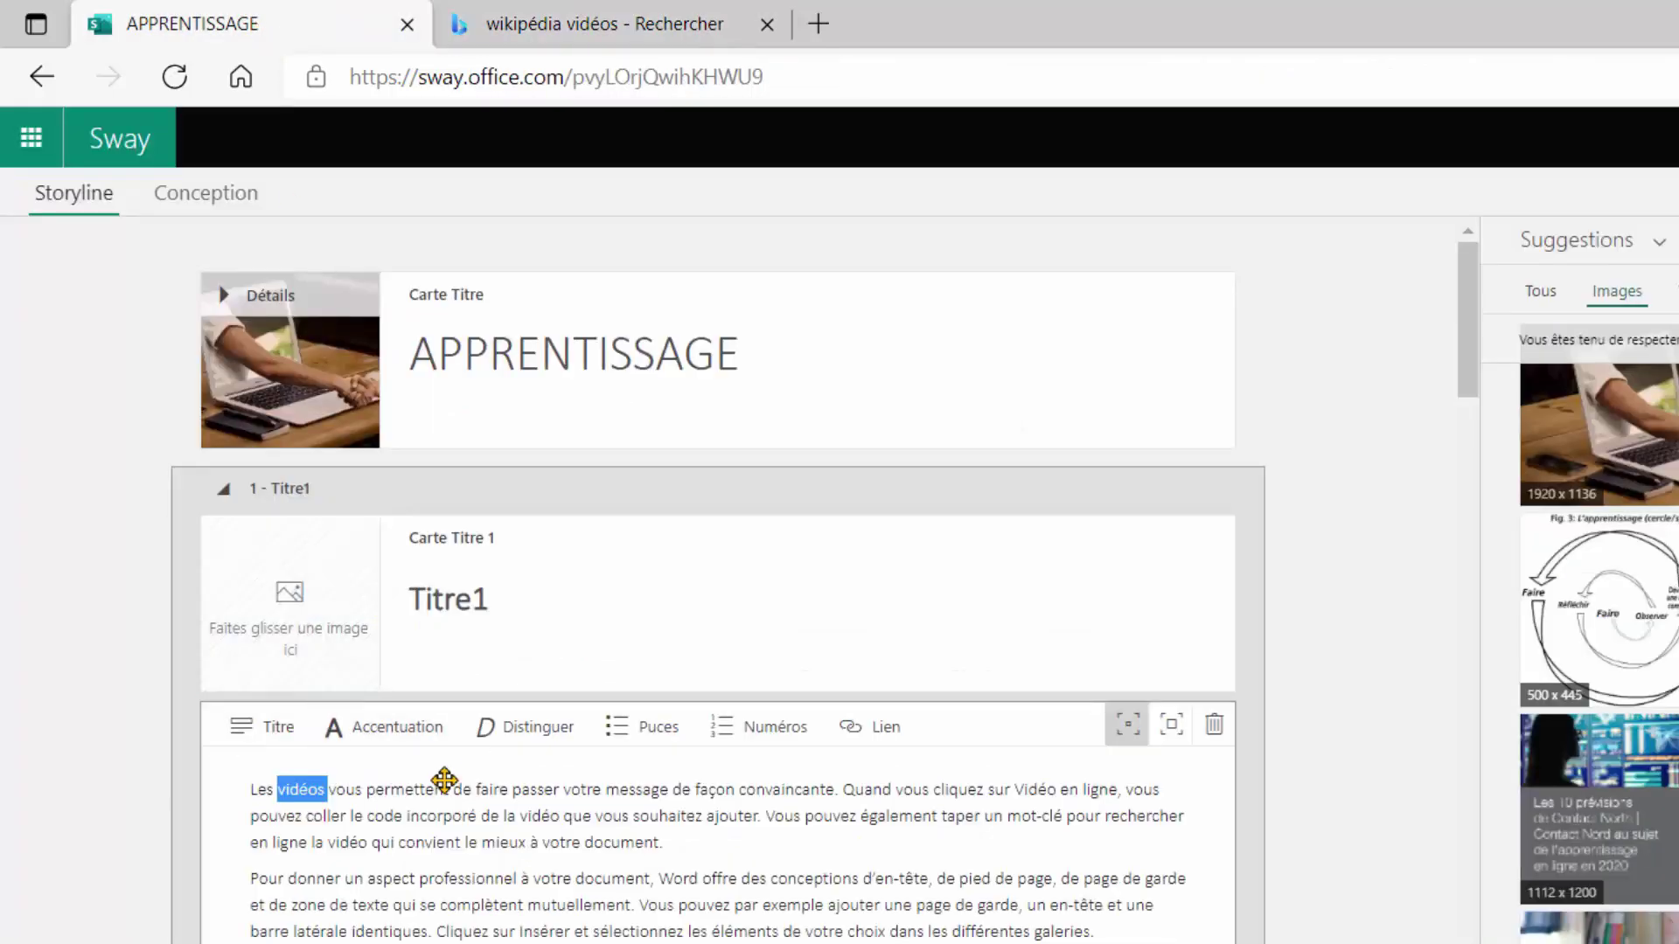
- Make 'vidéos' a web link pointing to the pasted Vidéo — Wikipédia address
left_click(886, 729)
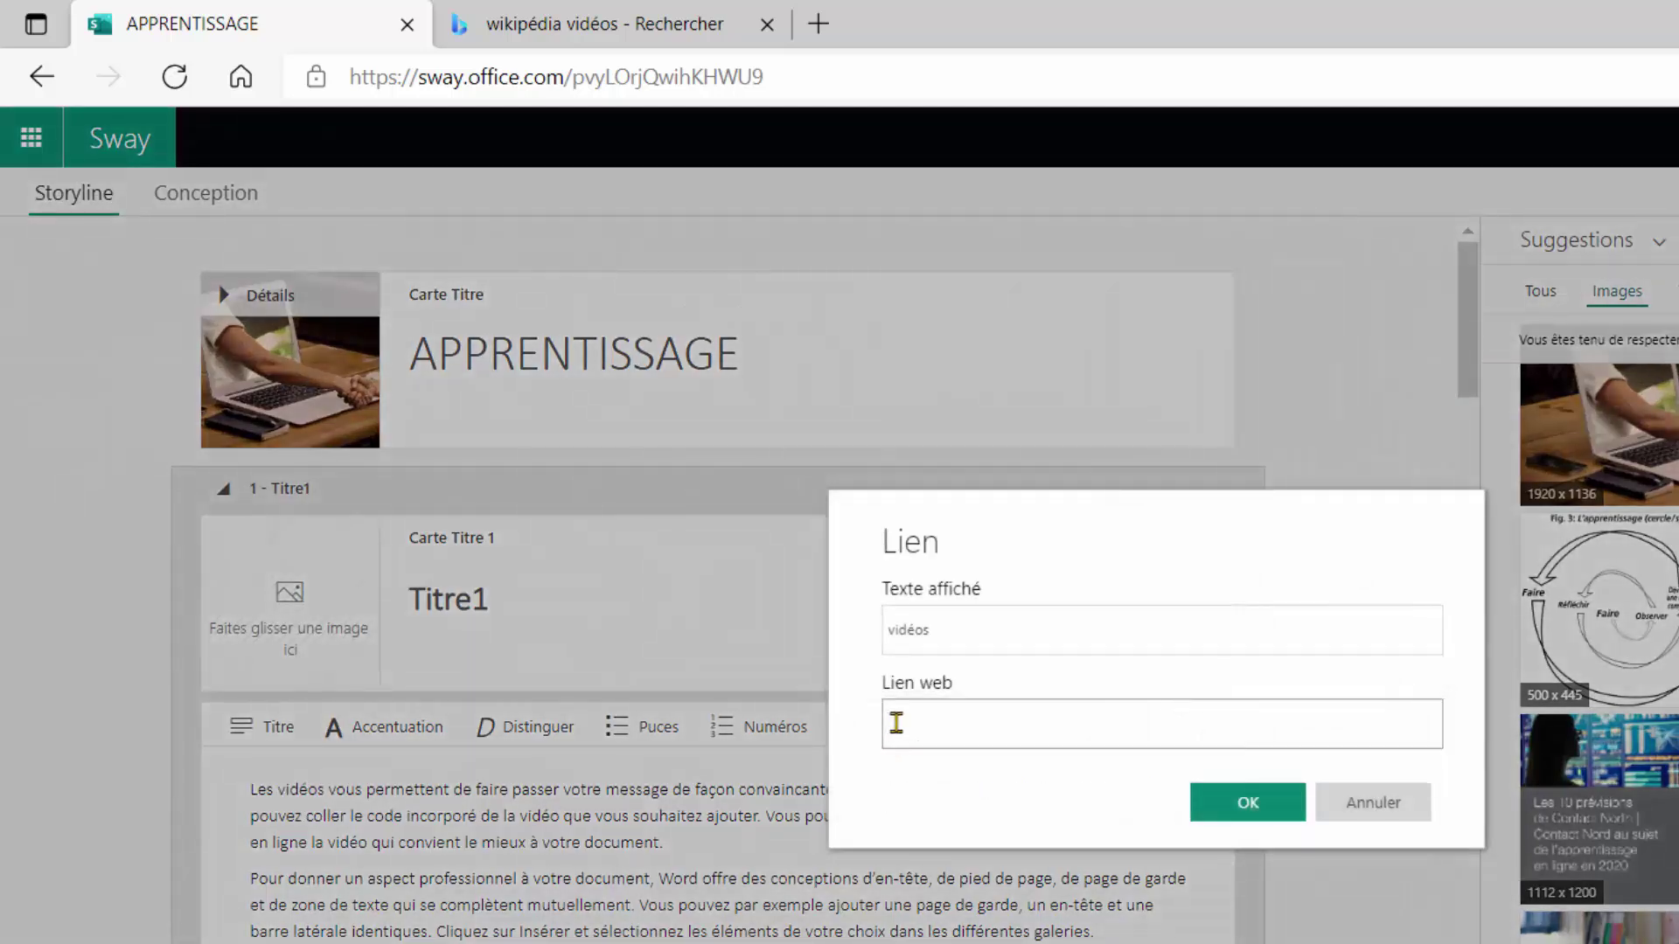
left_click(932, 731)
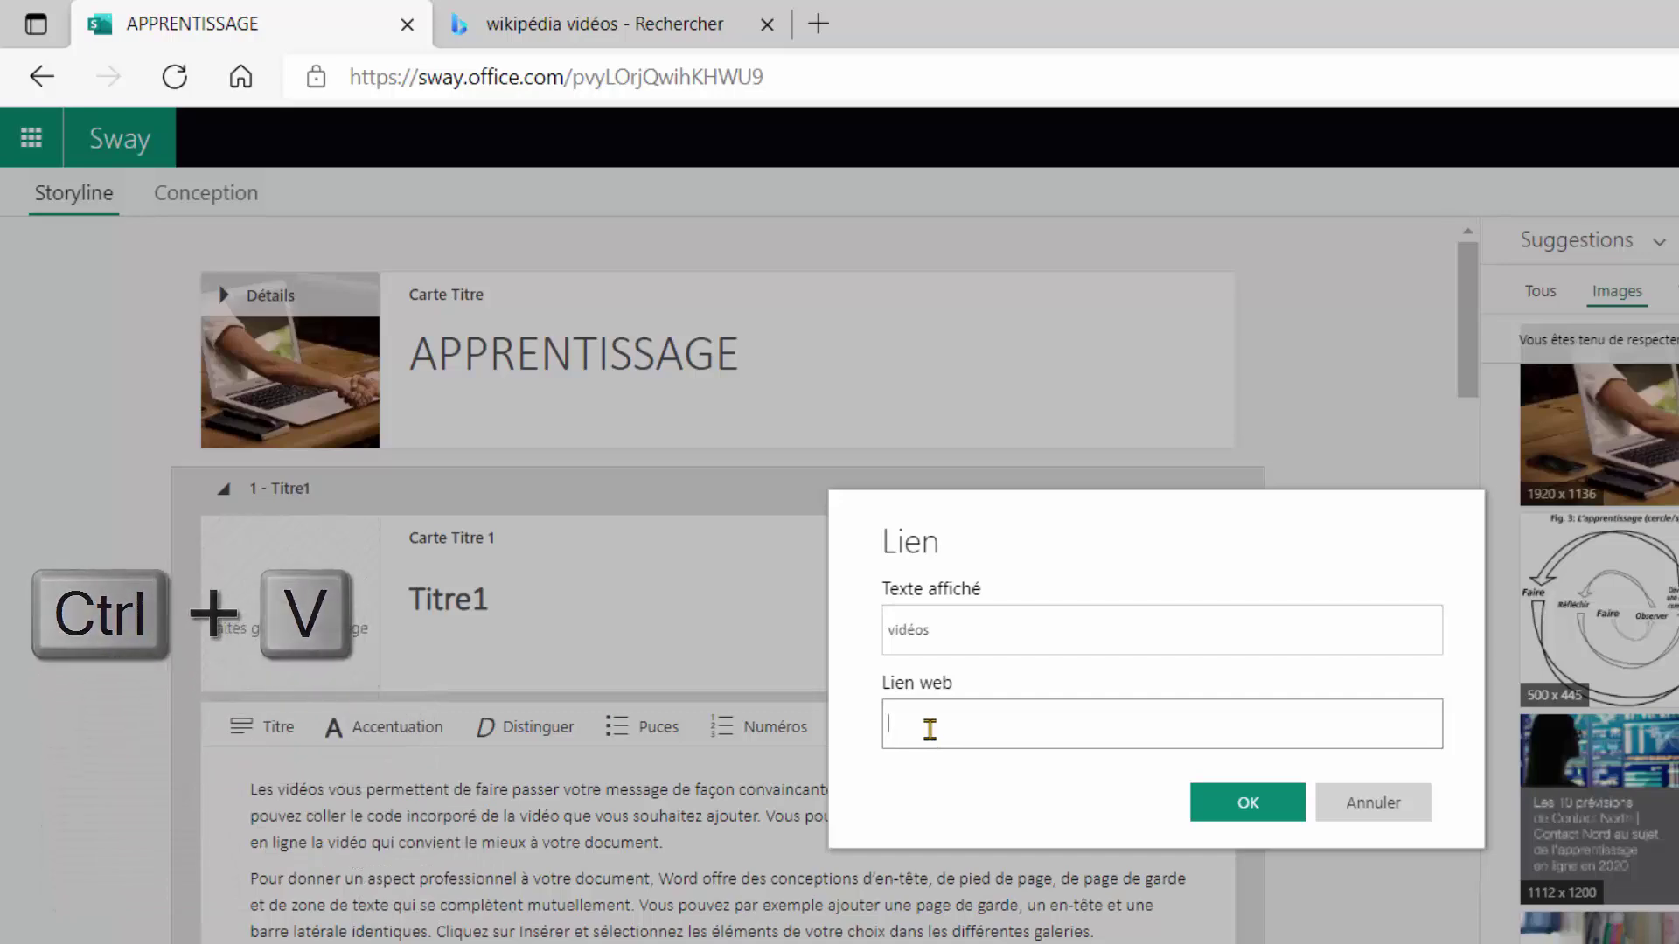
type("https://fr.wikipedia.org/wiki/Vid%C3%A9o")
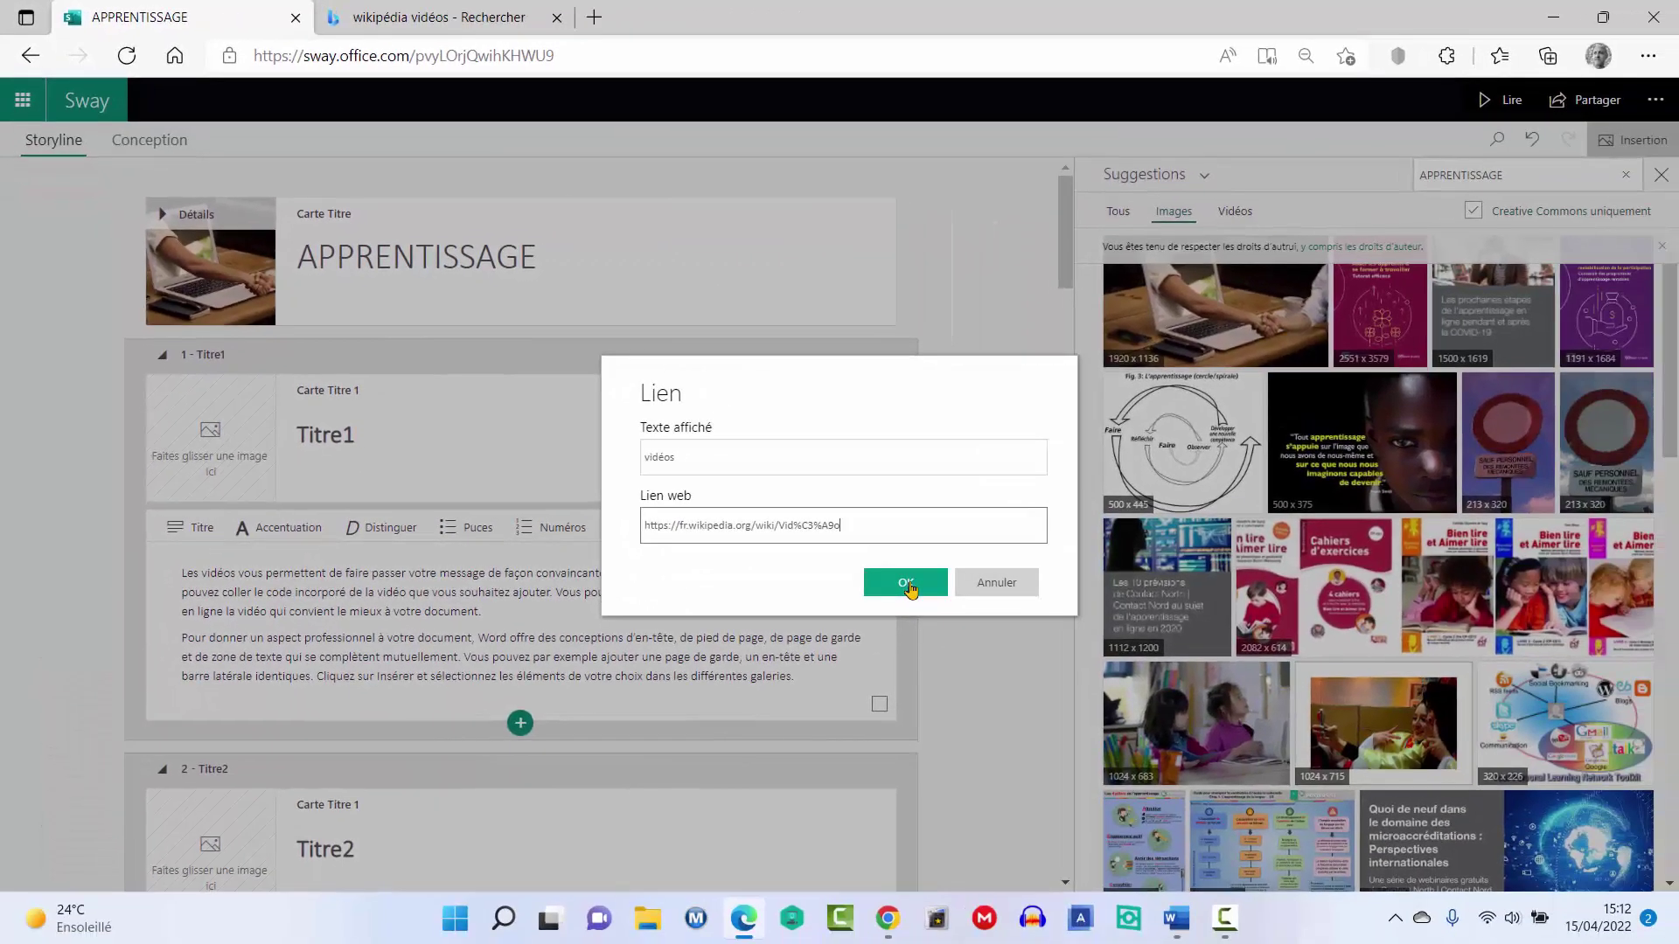
left_click(1023, 655)
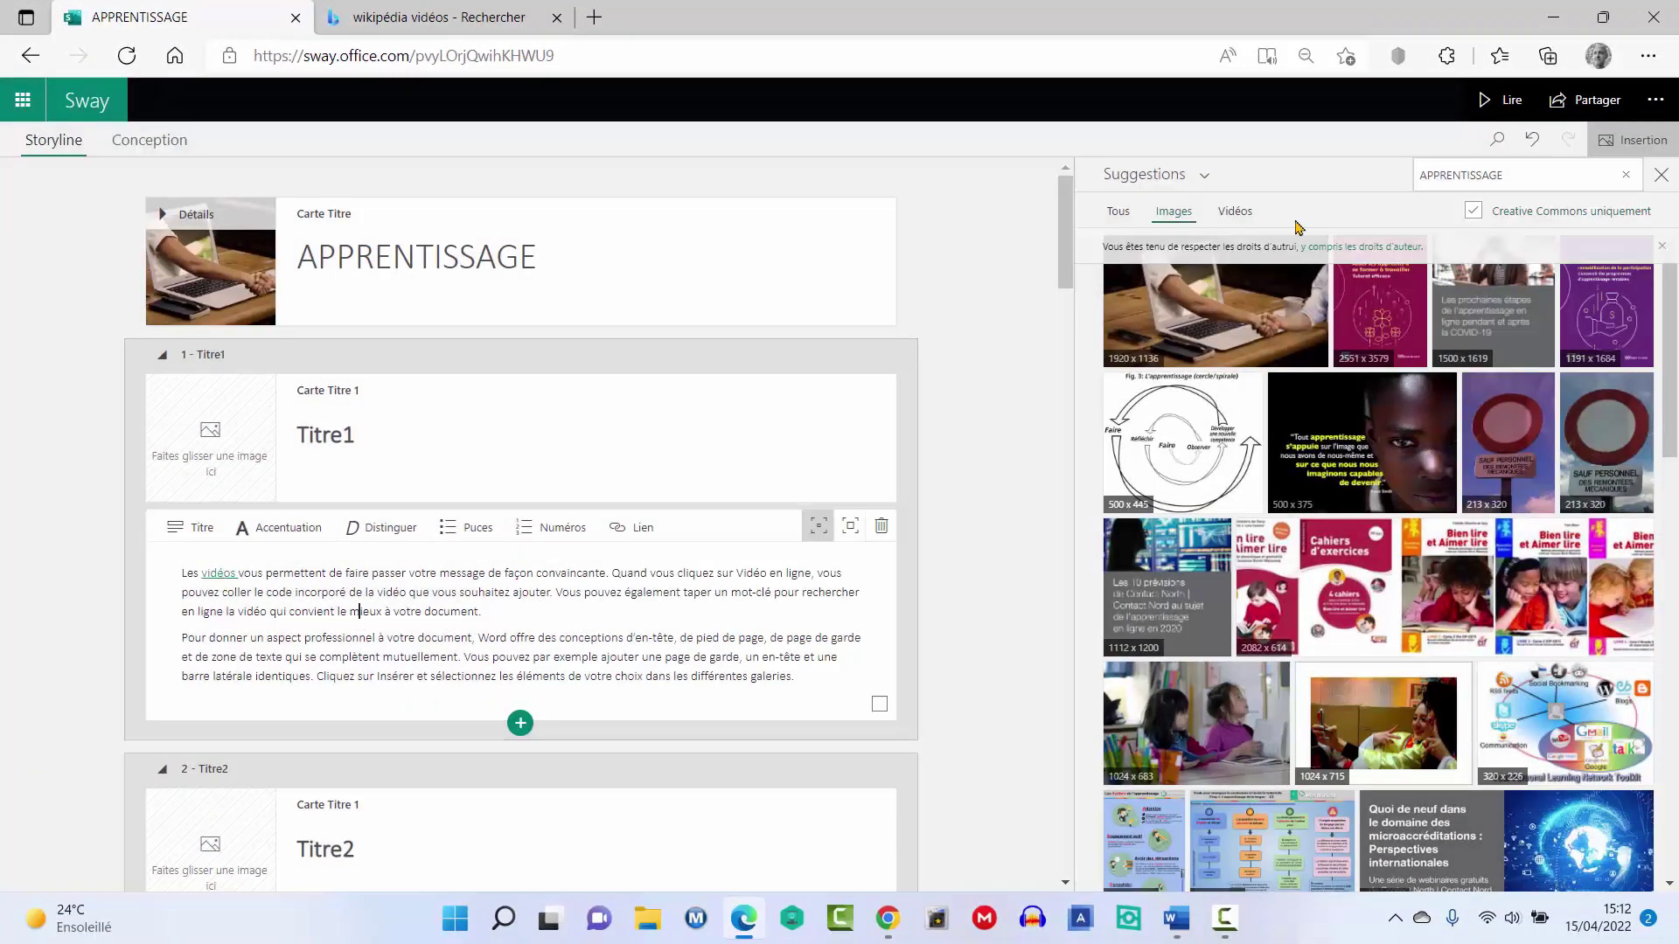
- Play the Sway and follow the vidéos link to confirm it reaches the Wikipédia article
left_click(1503, 102)
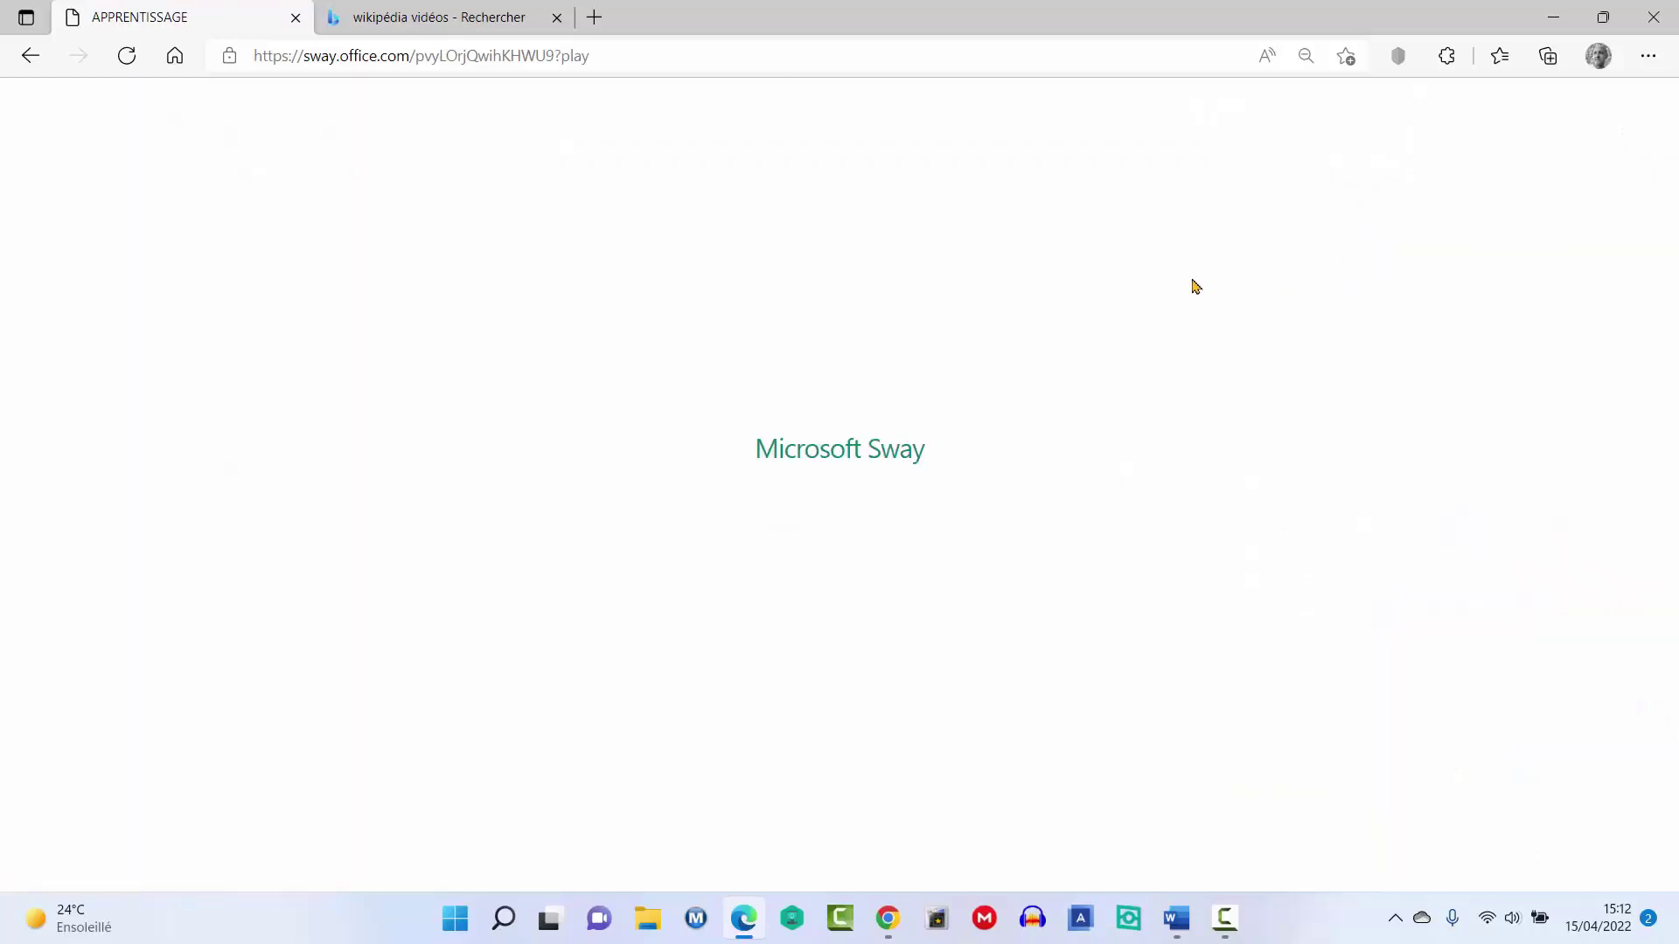
scroll(749, 464, "down", 3)
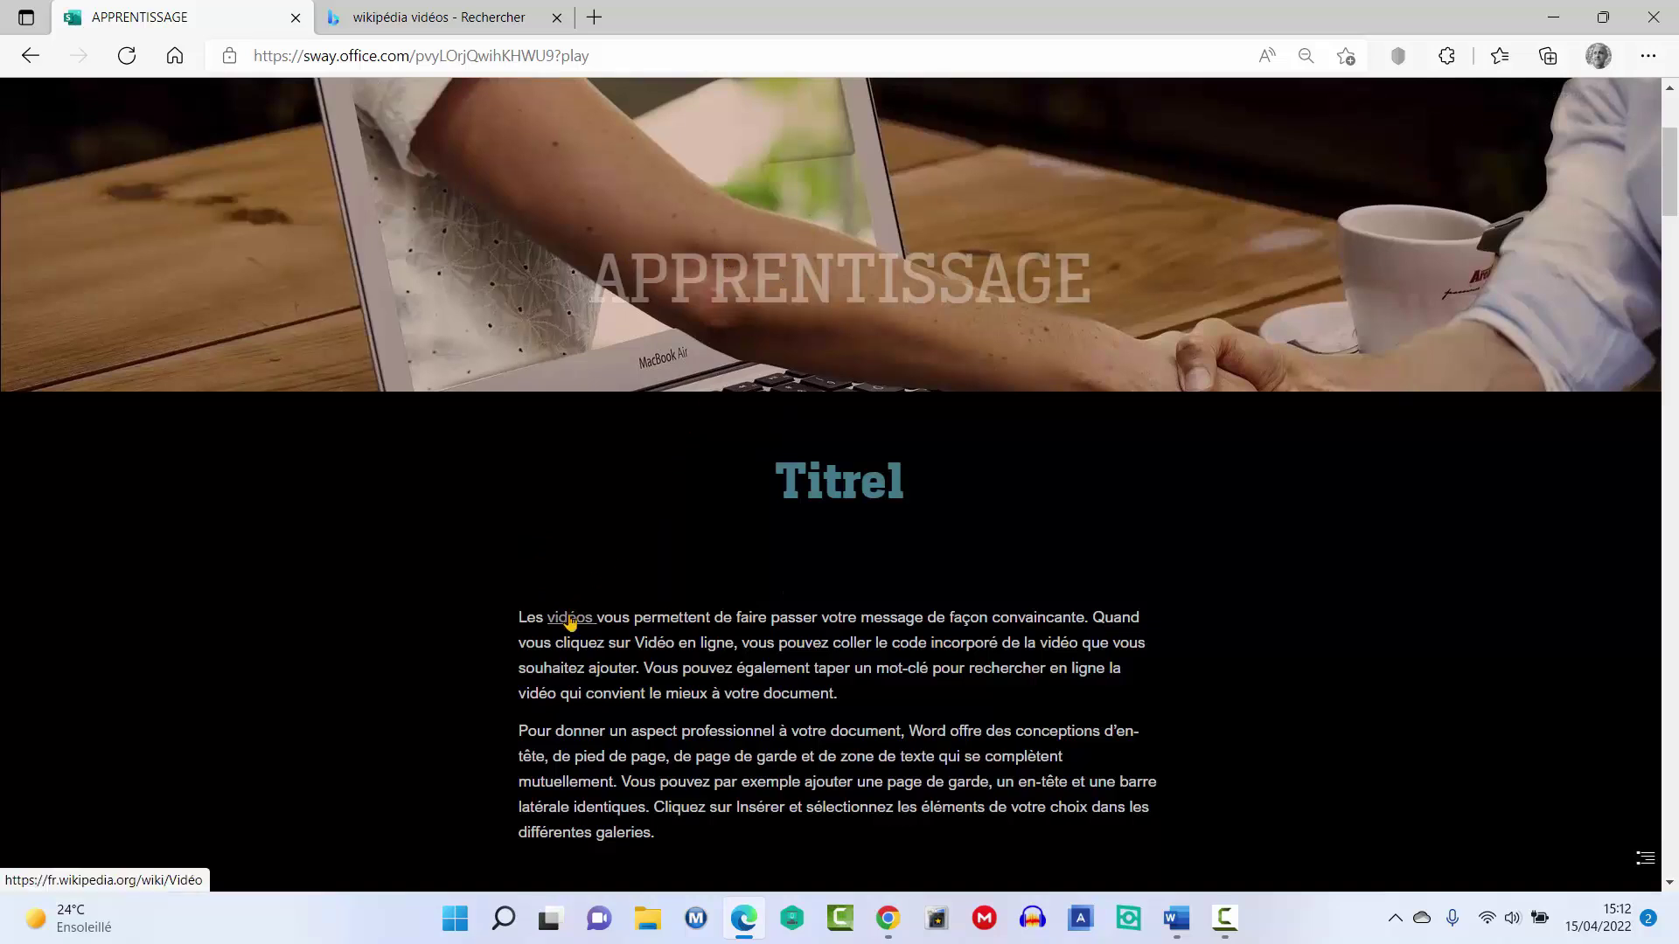
left_click(569, 620)
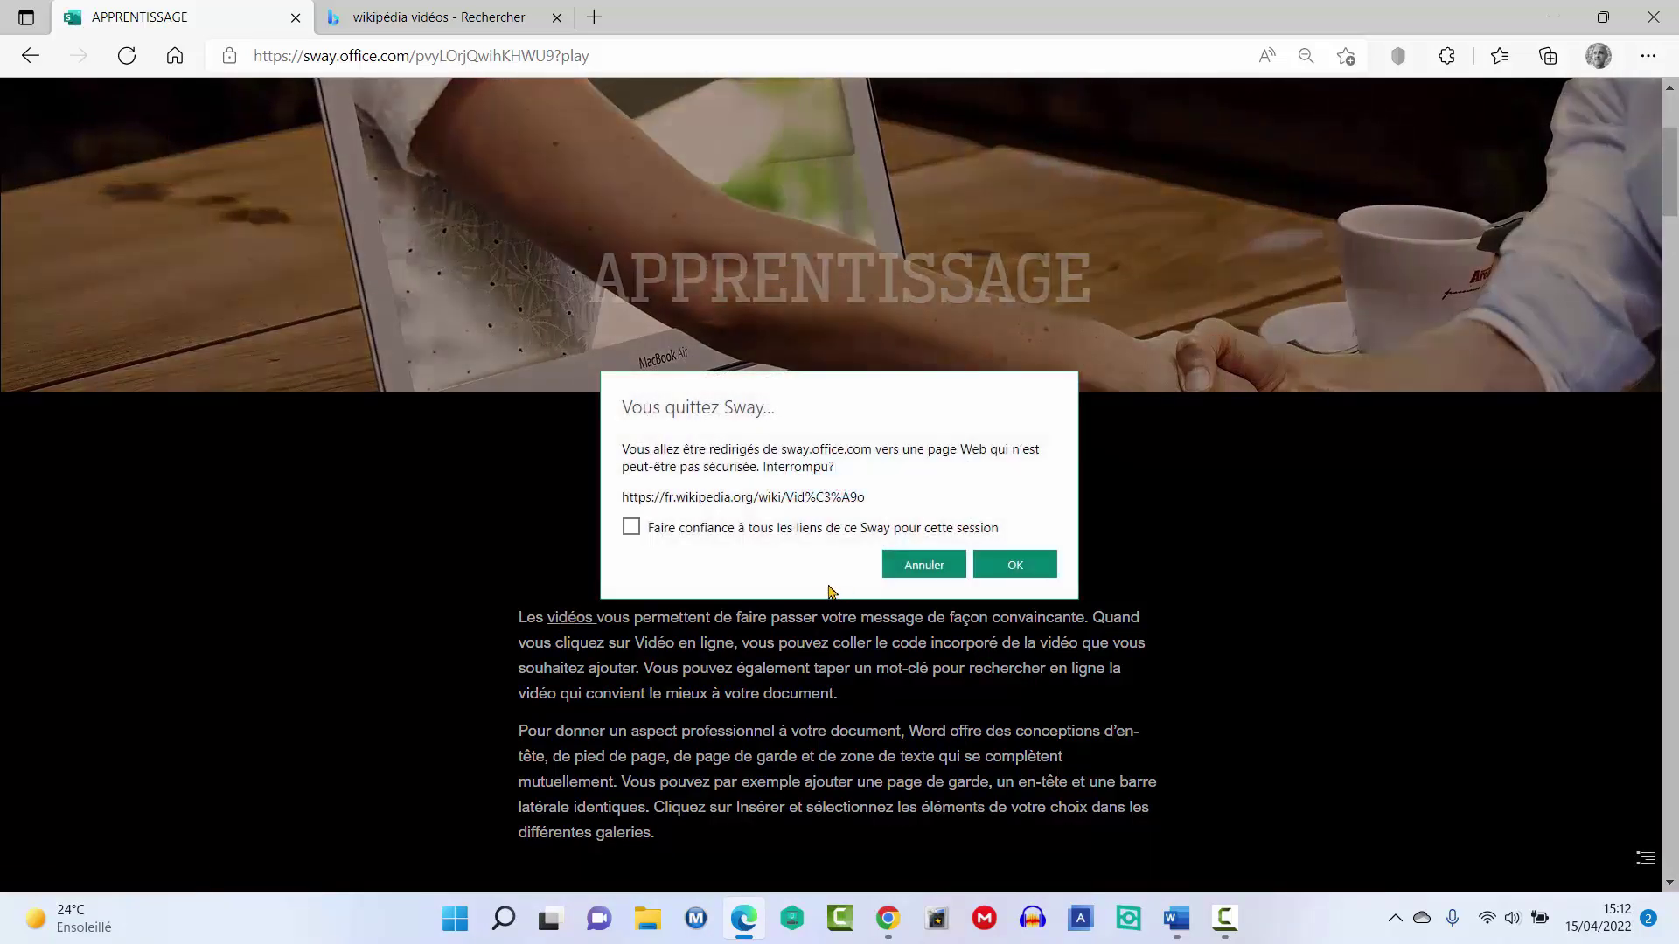
left_click(1007, 569)
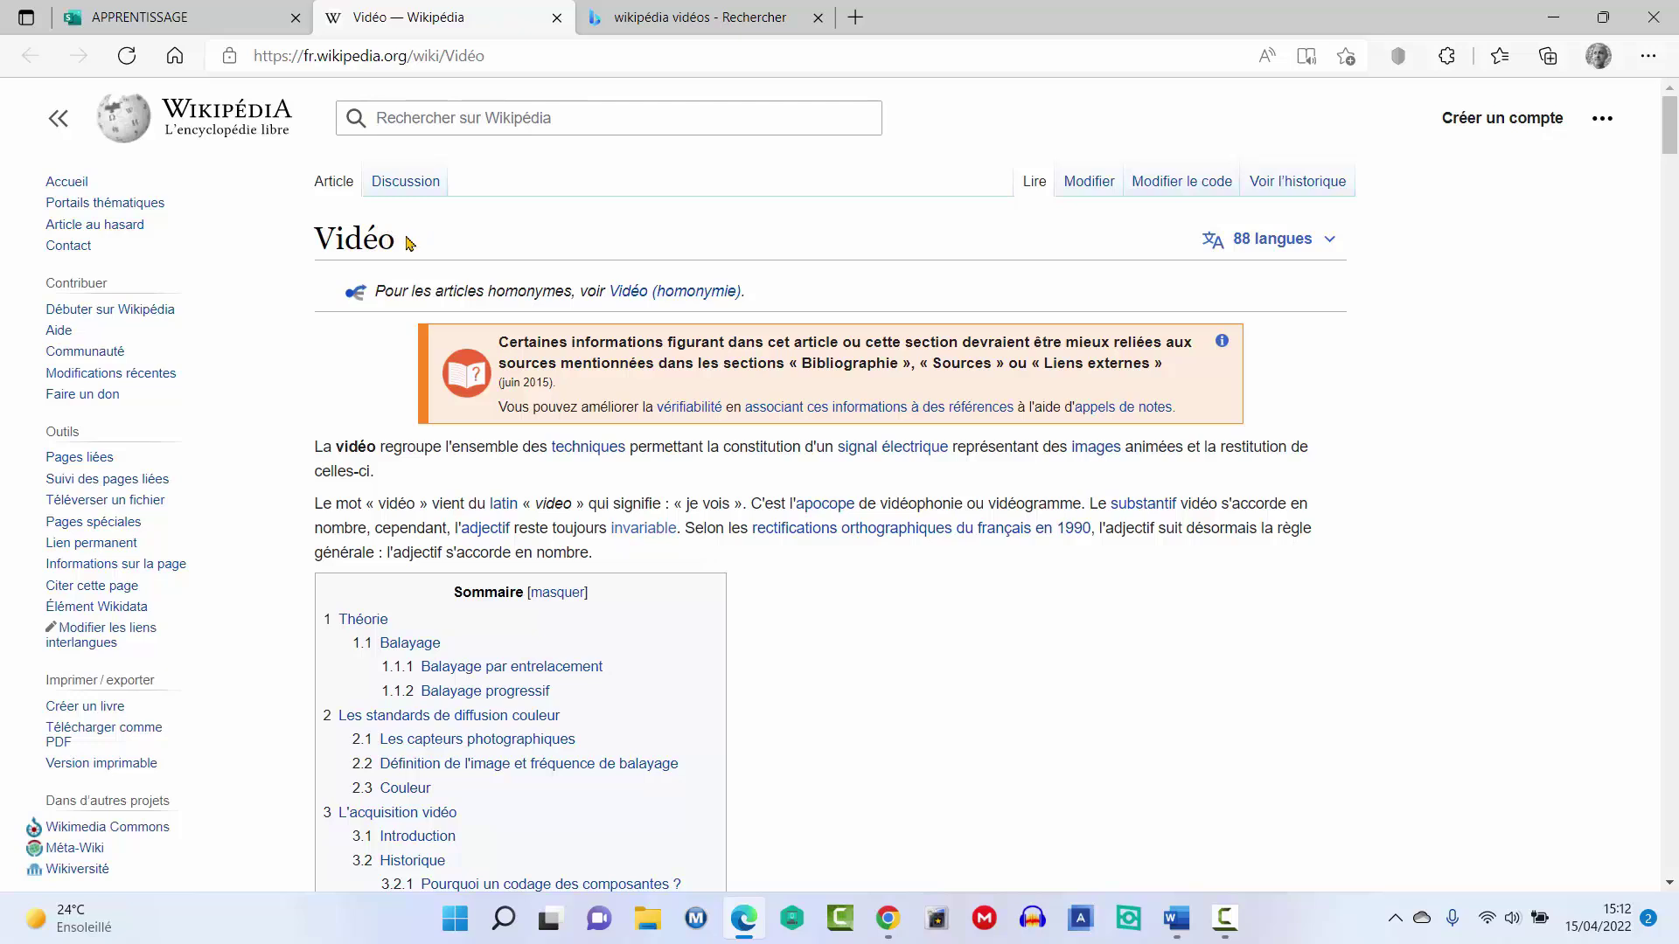
left_click(210, 26)
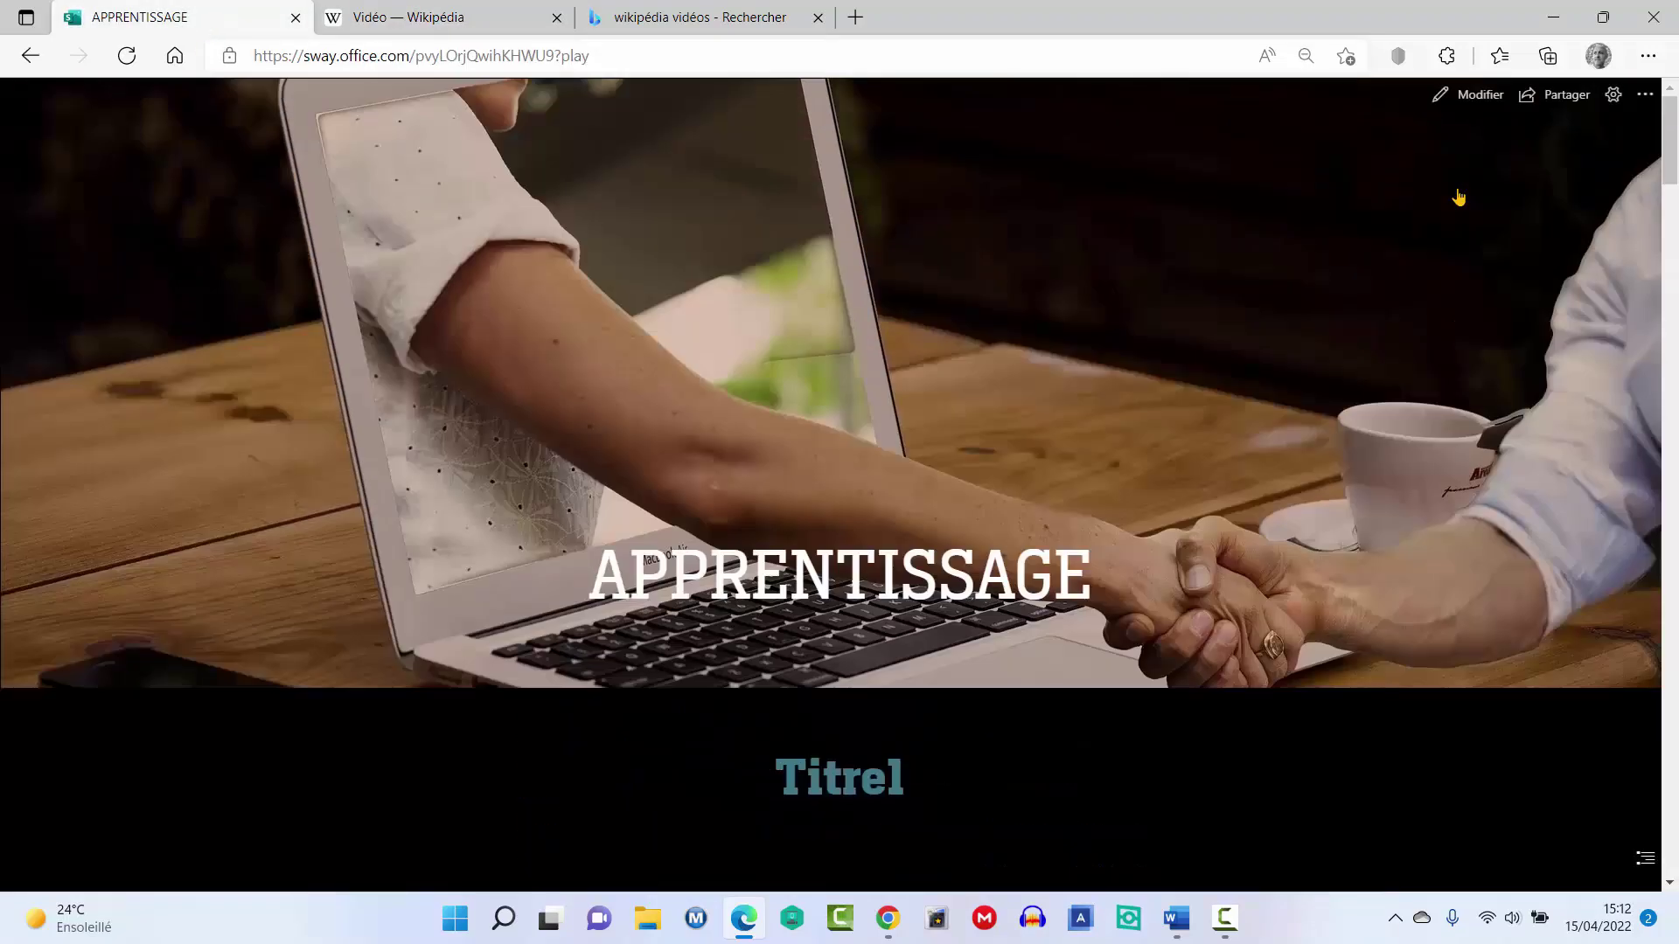
scroll(1459, 198, "up", 3)
- Back in edit mode, insert a Vidéo media card after the text card preceding Titre3
left_click(1482, 97)
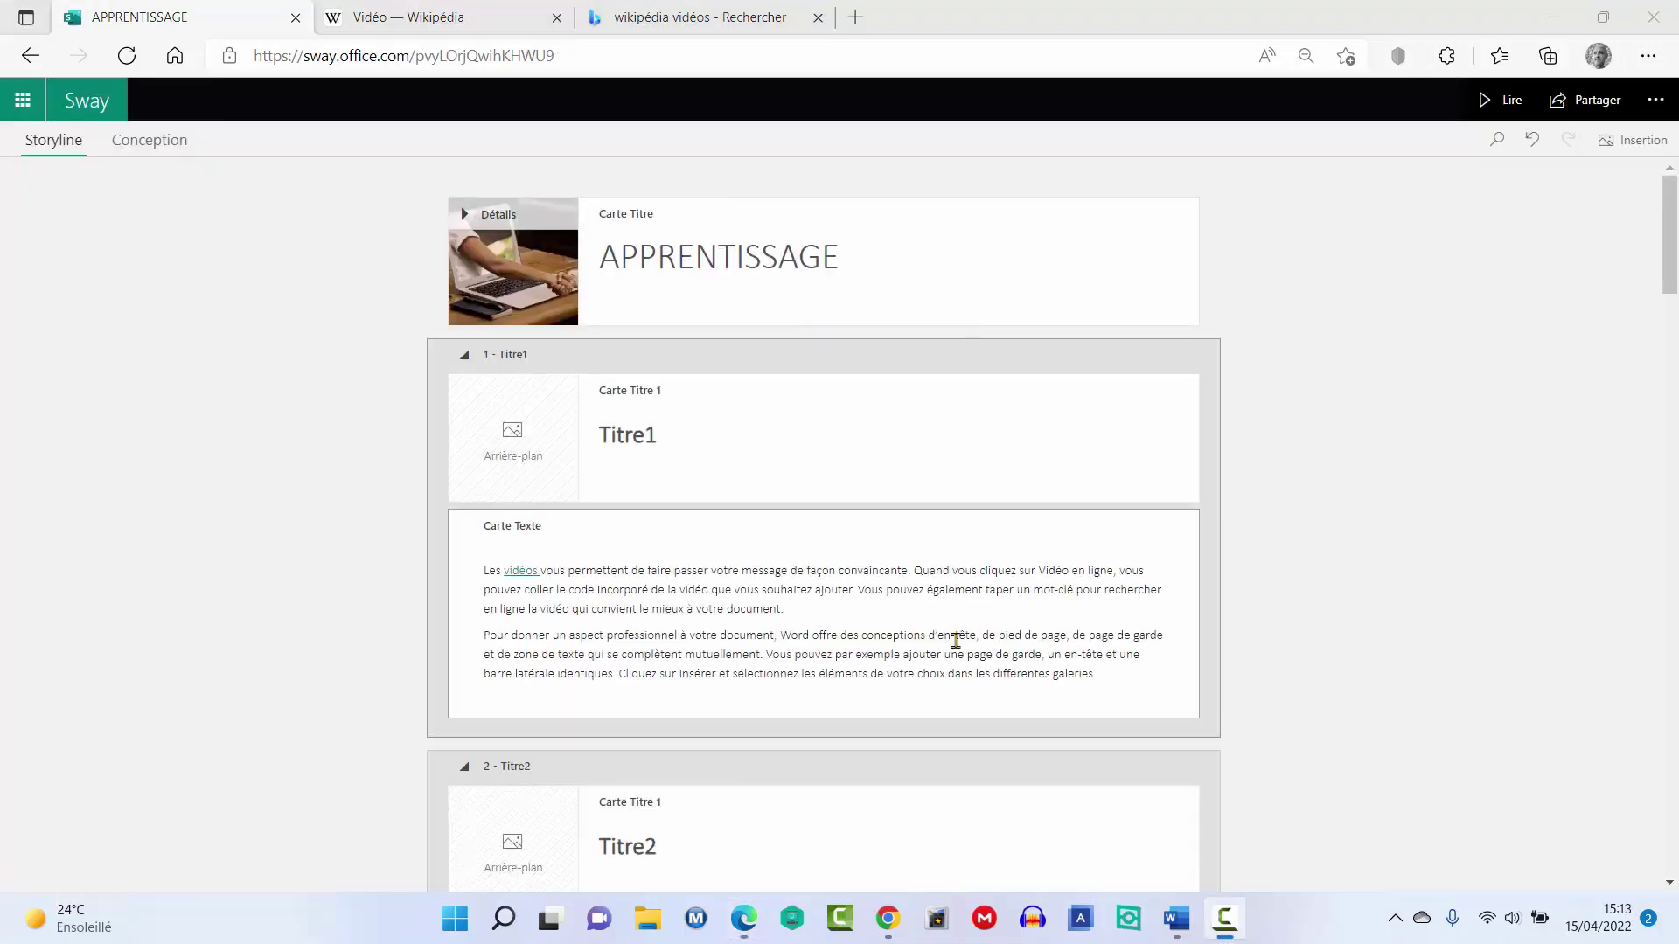
left_click(846, 696)
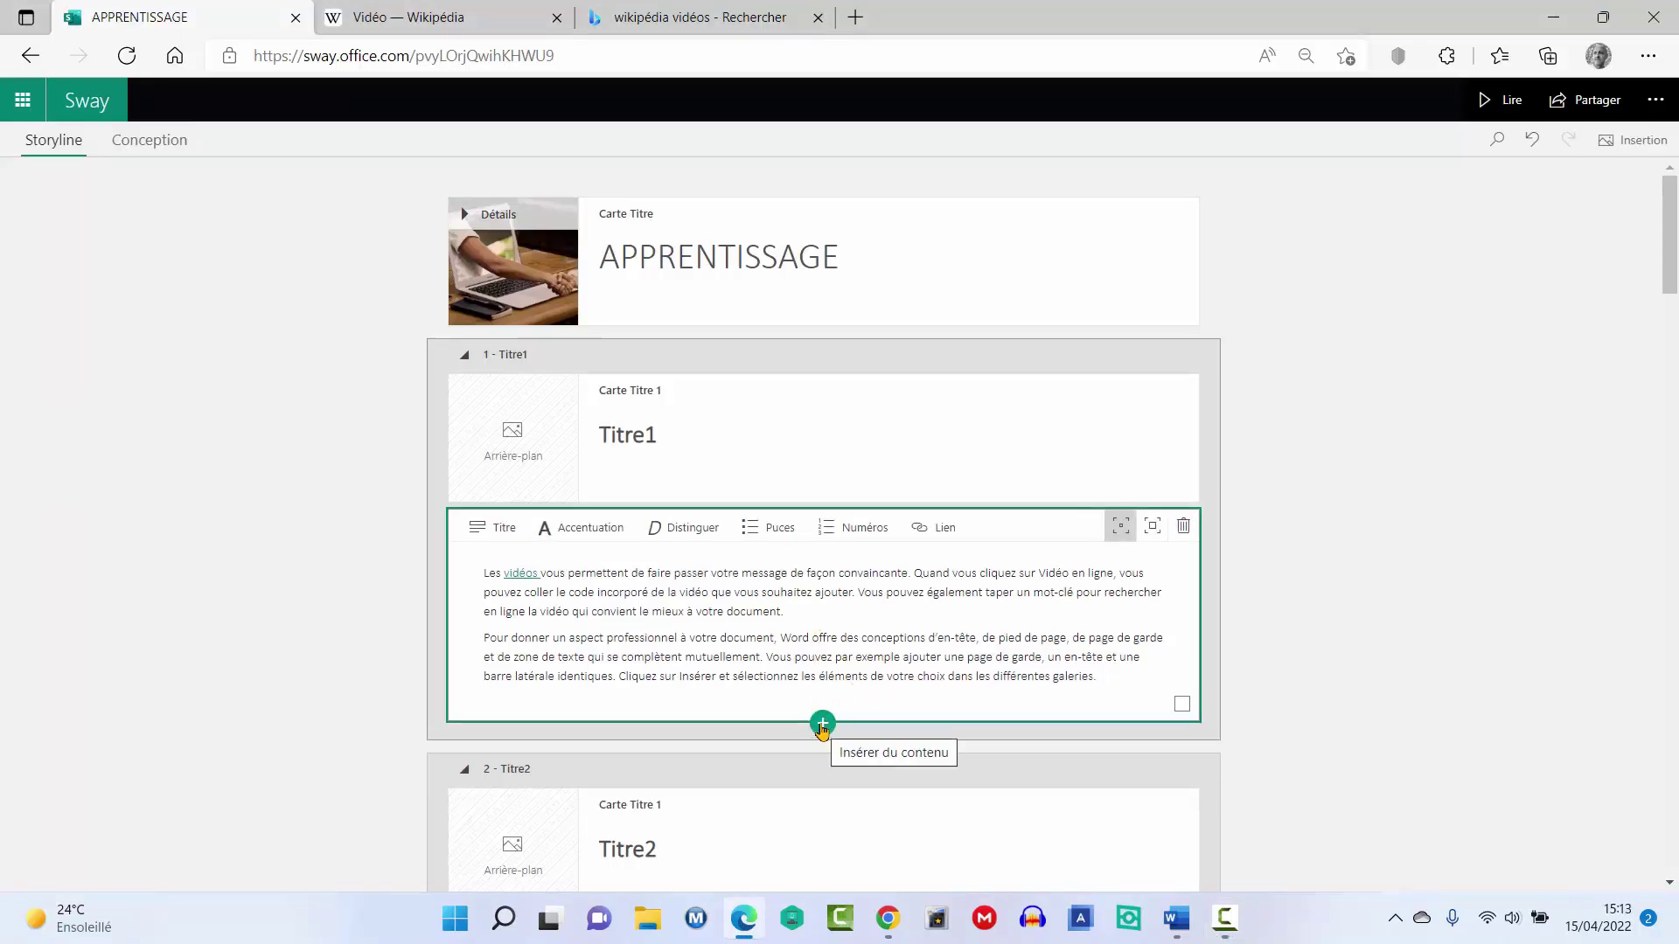
left_click(822, 726)
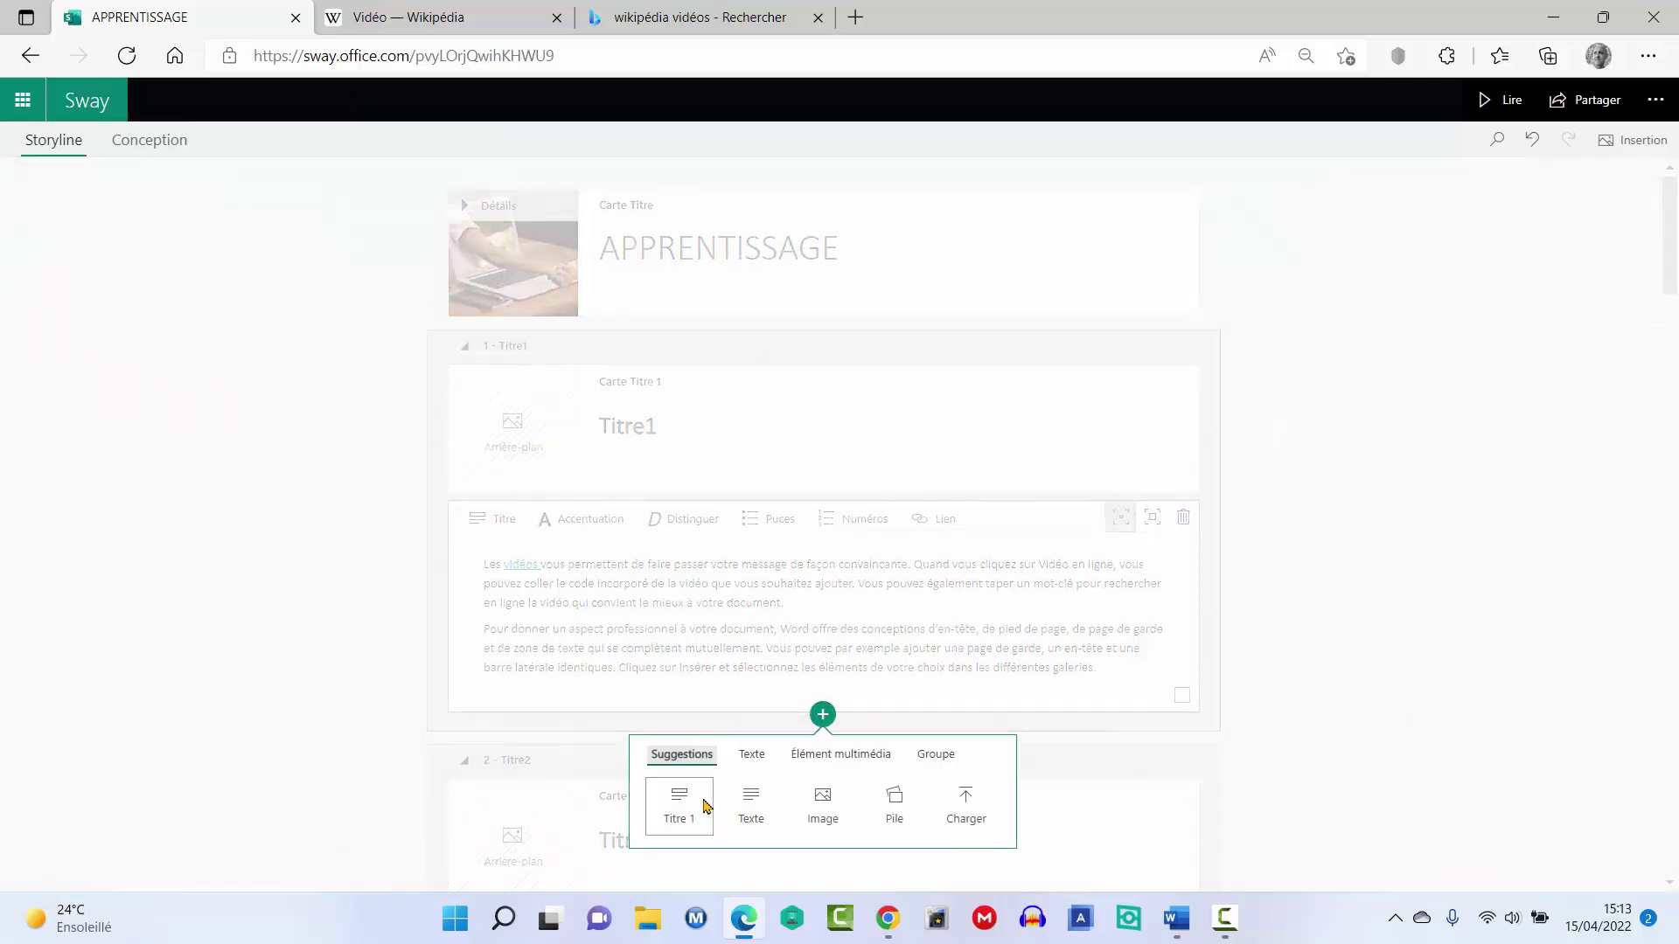
left_click(844, 758)
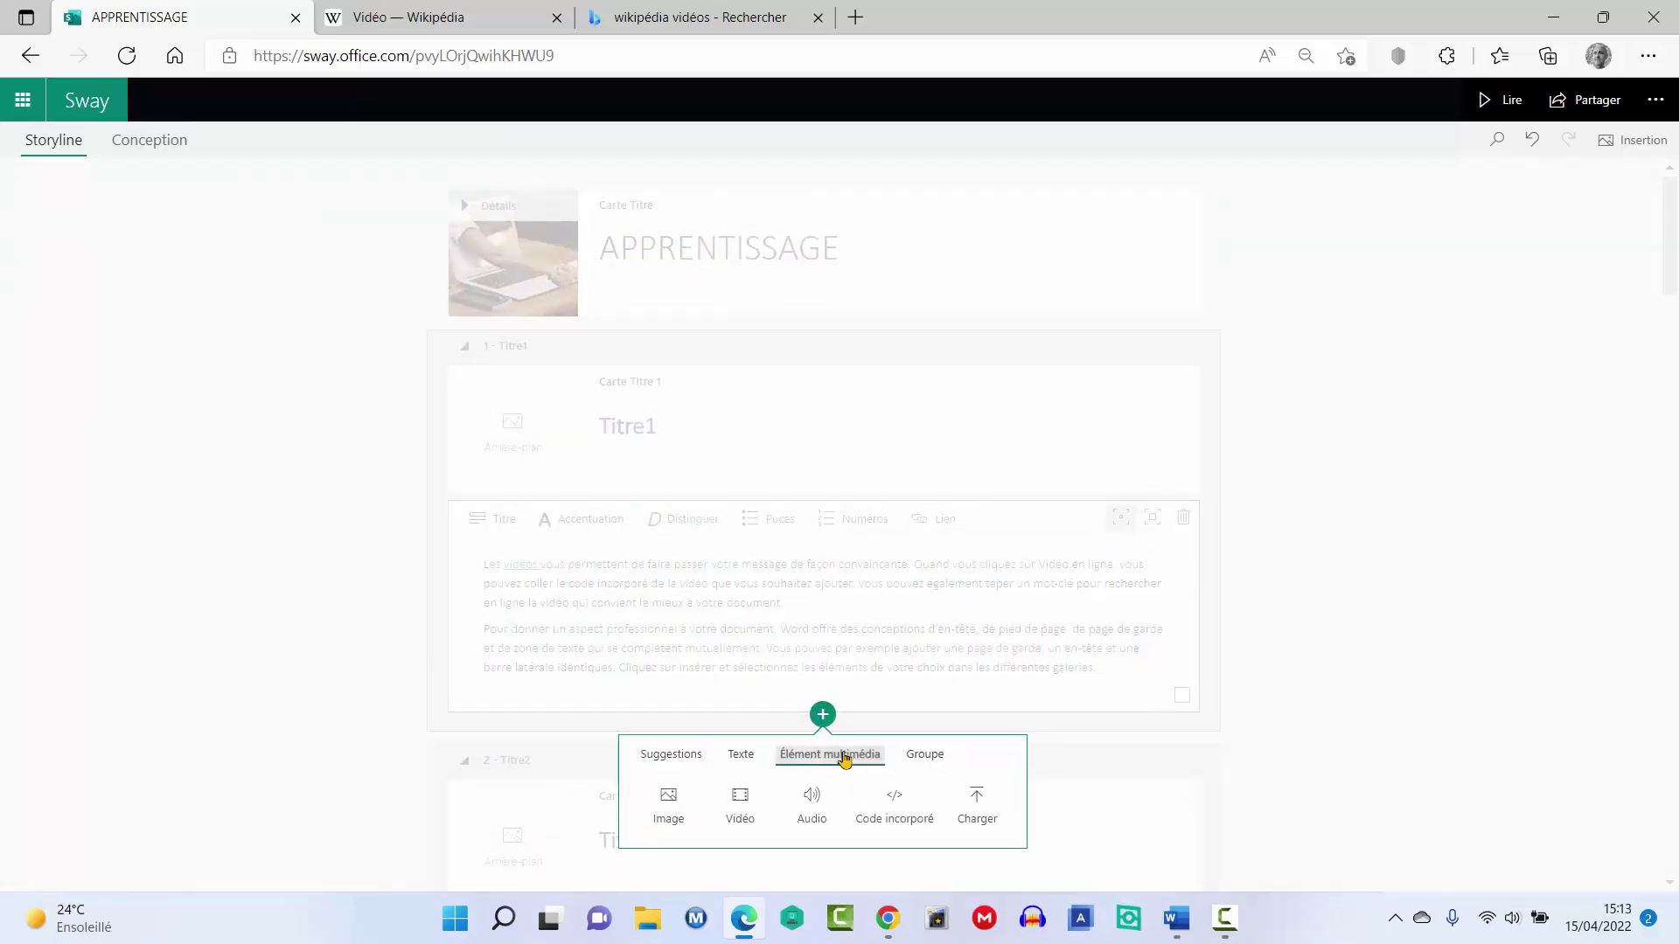
left_click(739, 800)
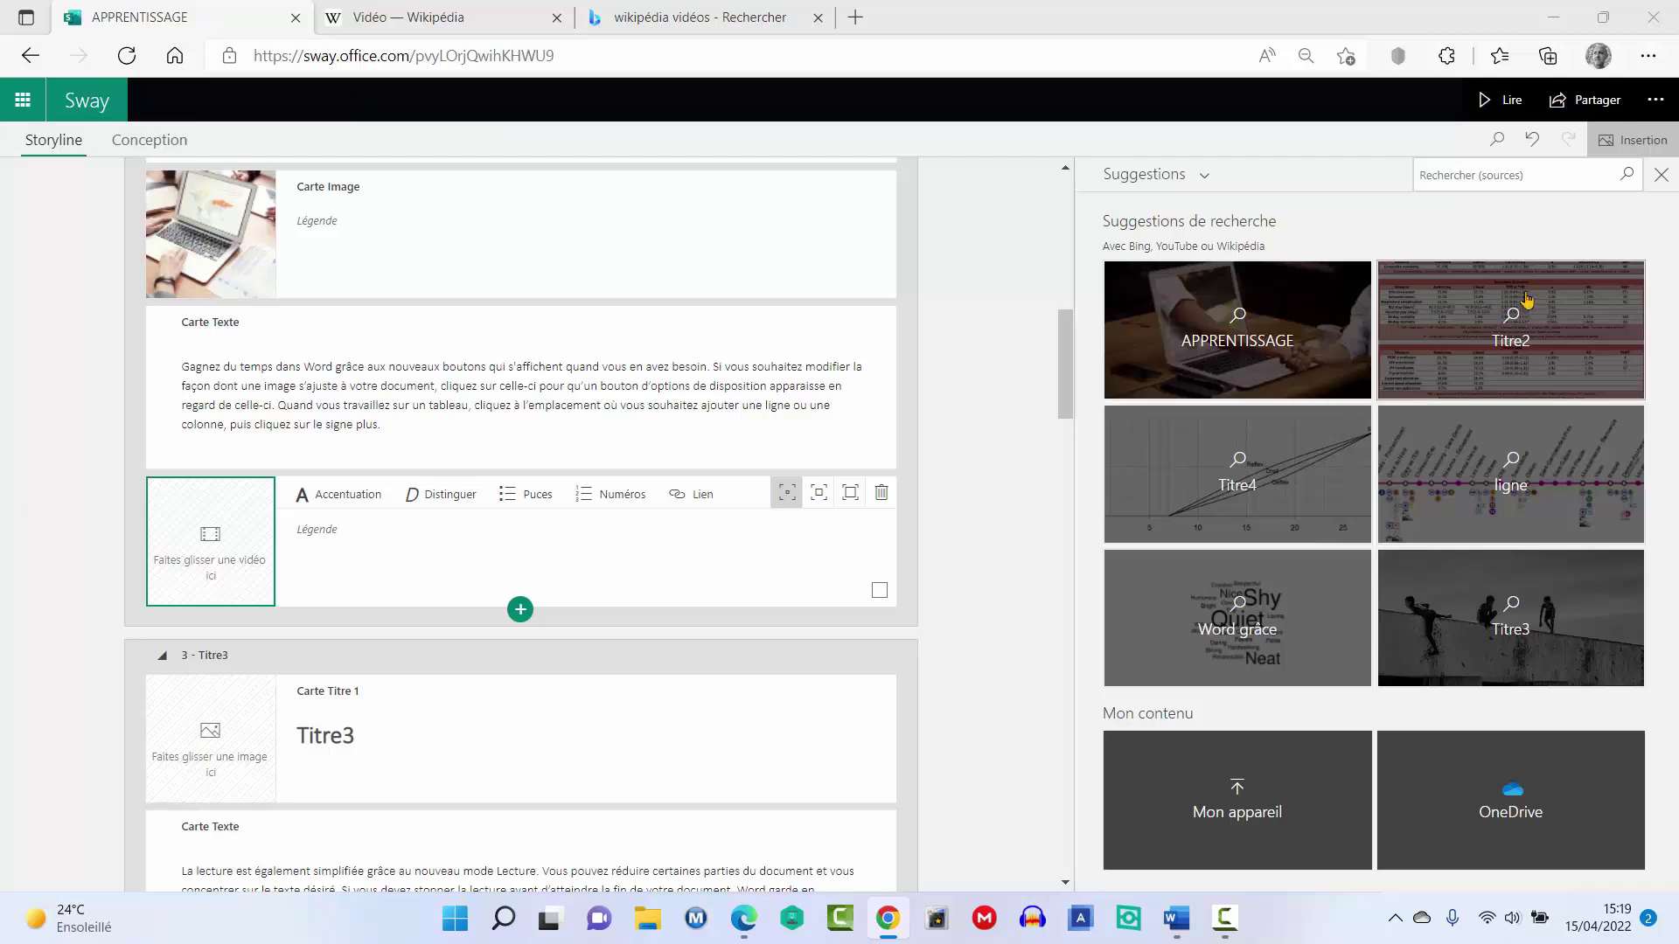
- Find 'Gagner Du Temps Avec Excel : 8 Astuces' by its pasted YouTube link and add it to the card
left_click(1500, 175)
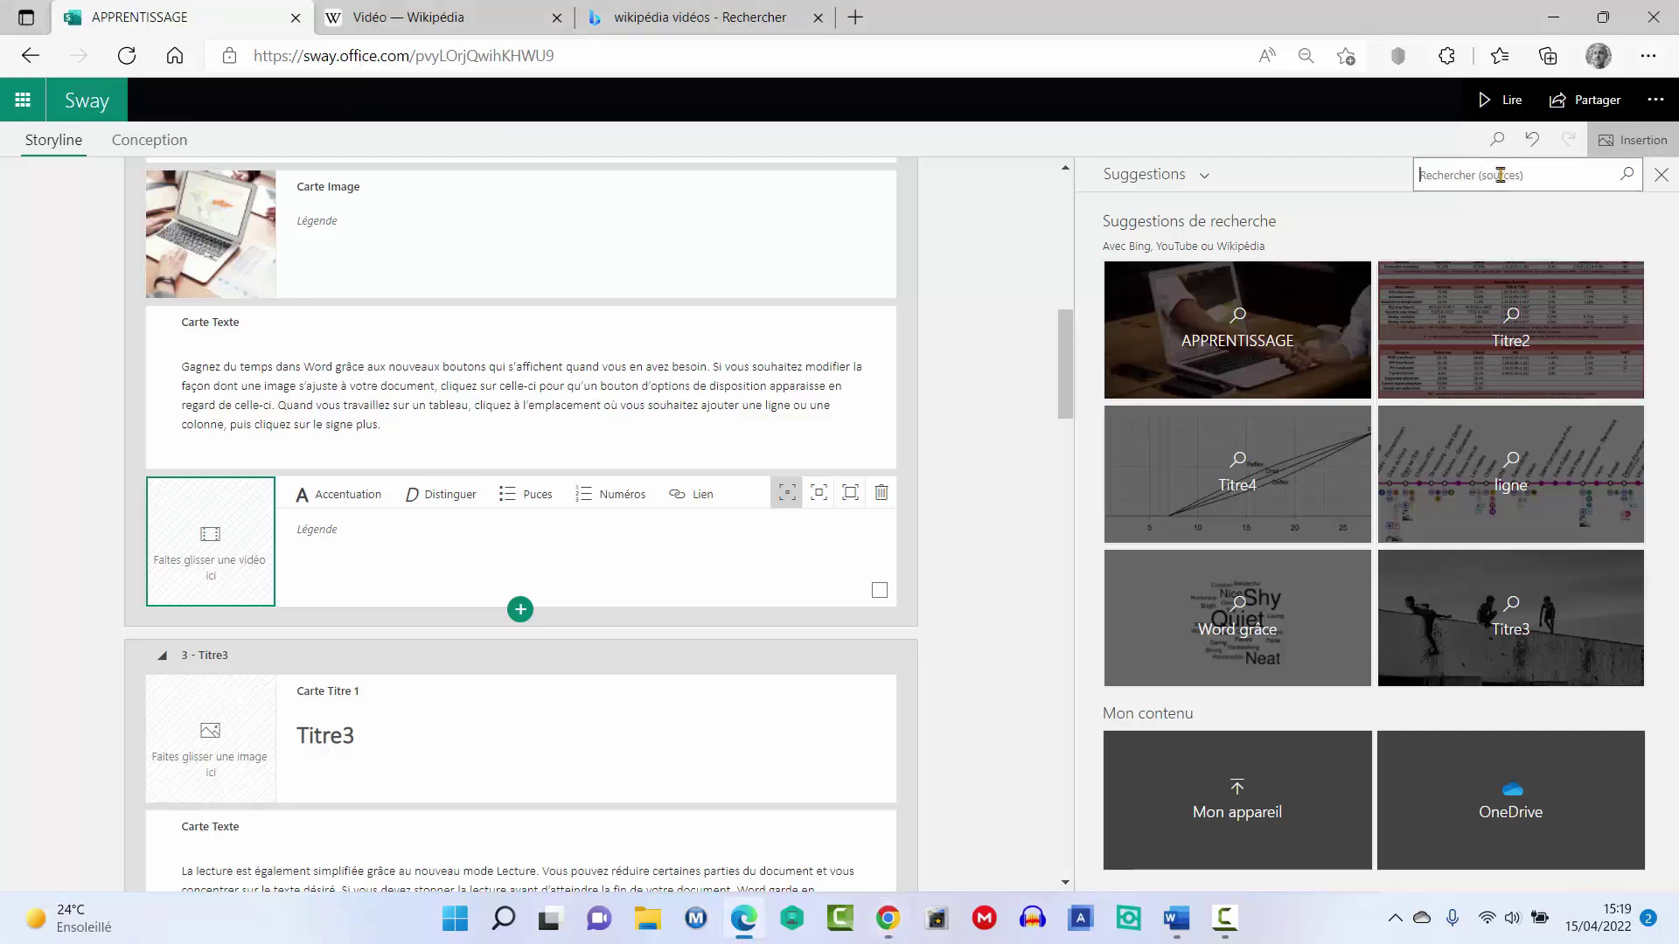
type("https://youtu.be/ReQdaA66404")
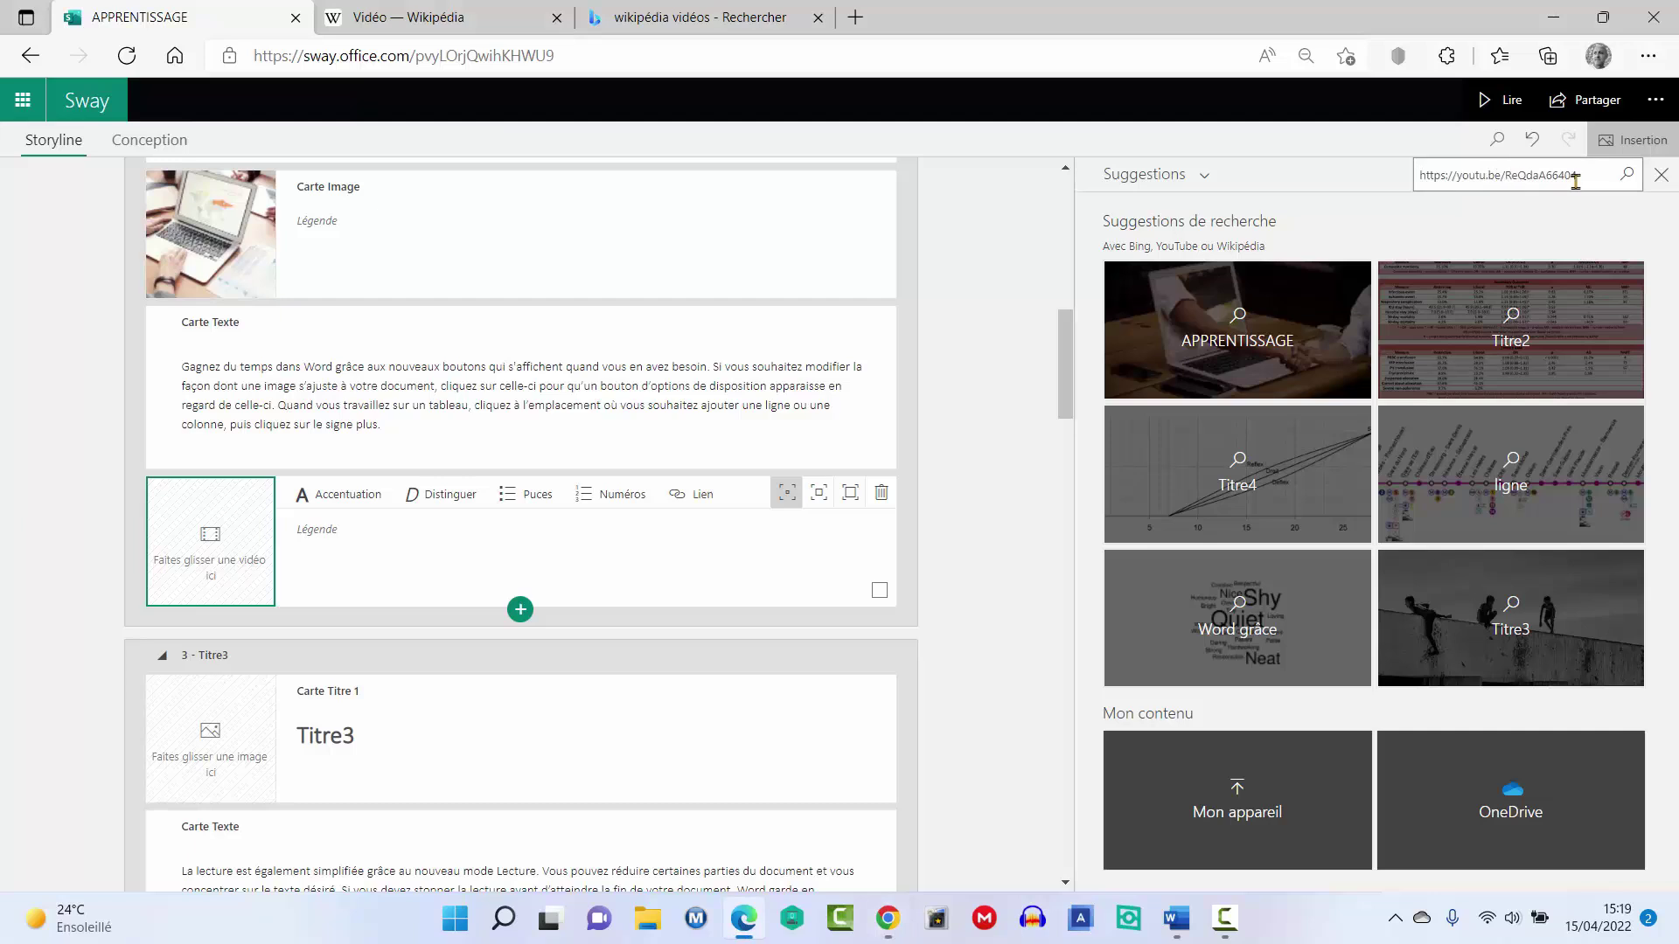
left_click(1628, 178)
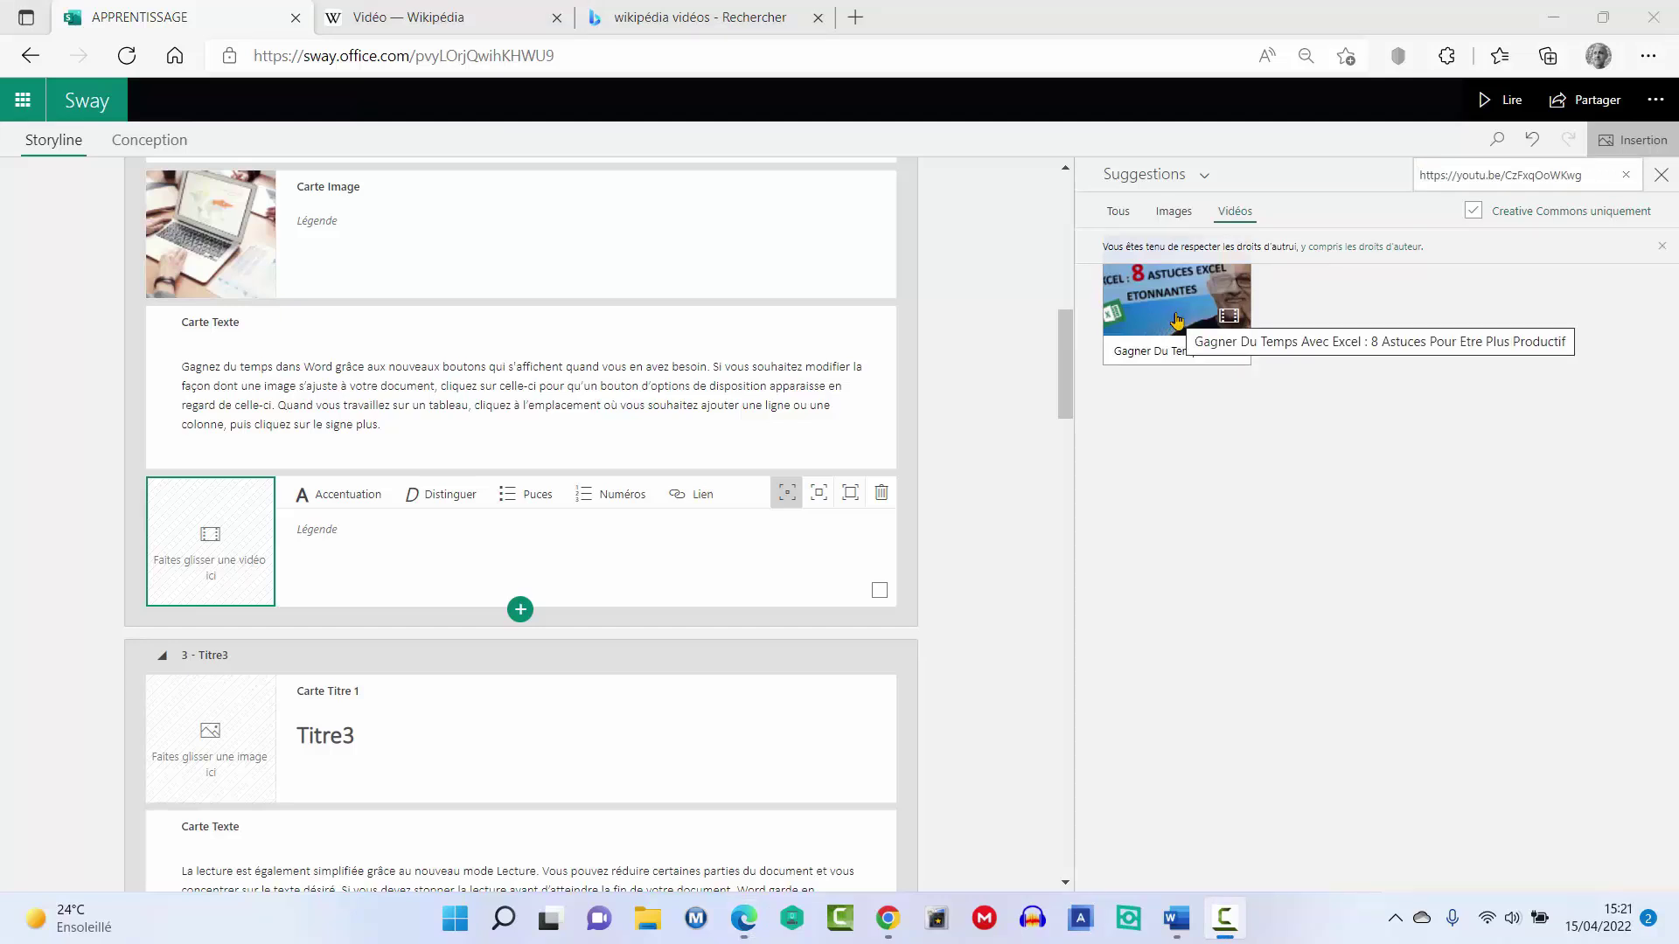
left_click(1177, 321)
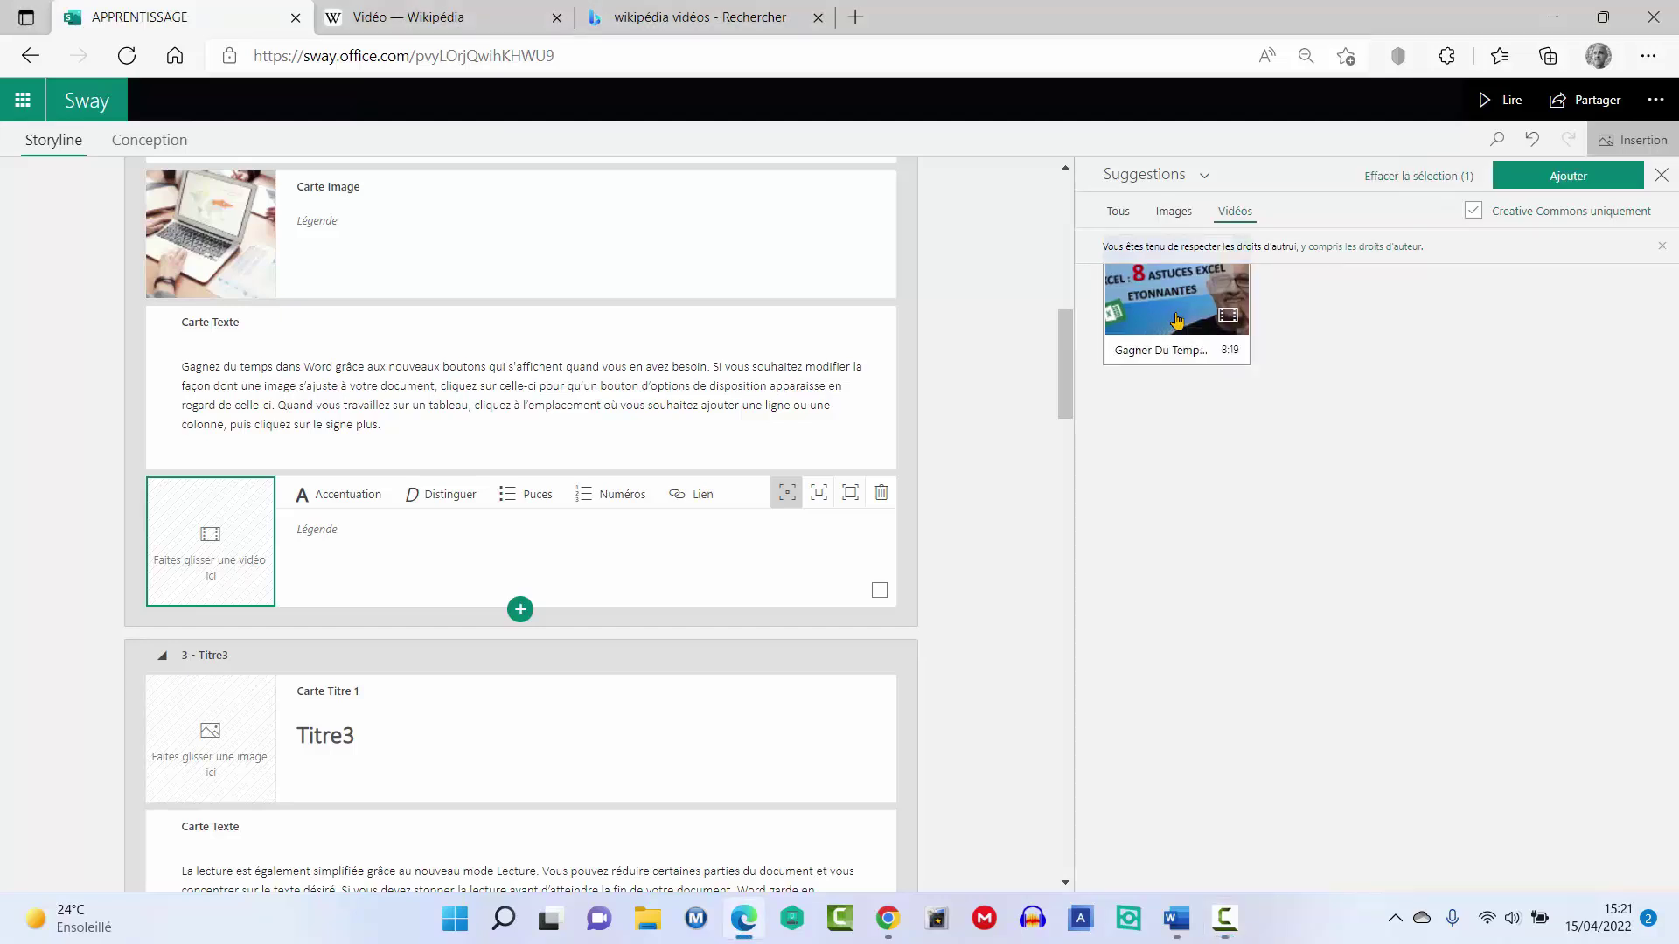
left_click(1567, 178)
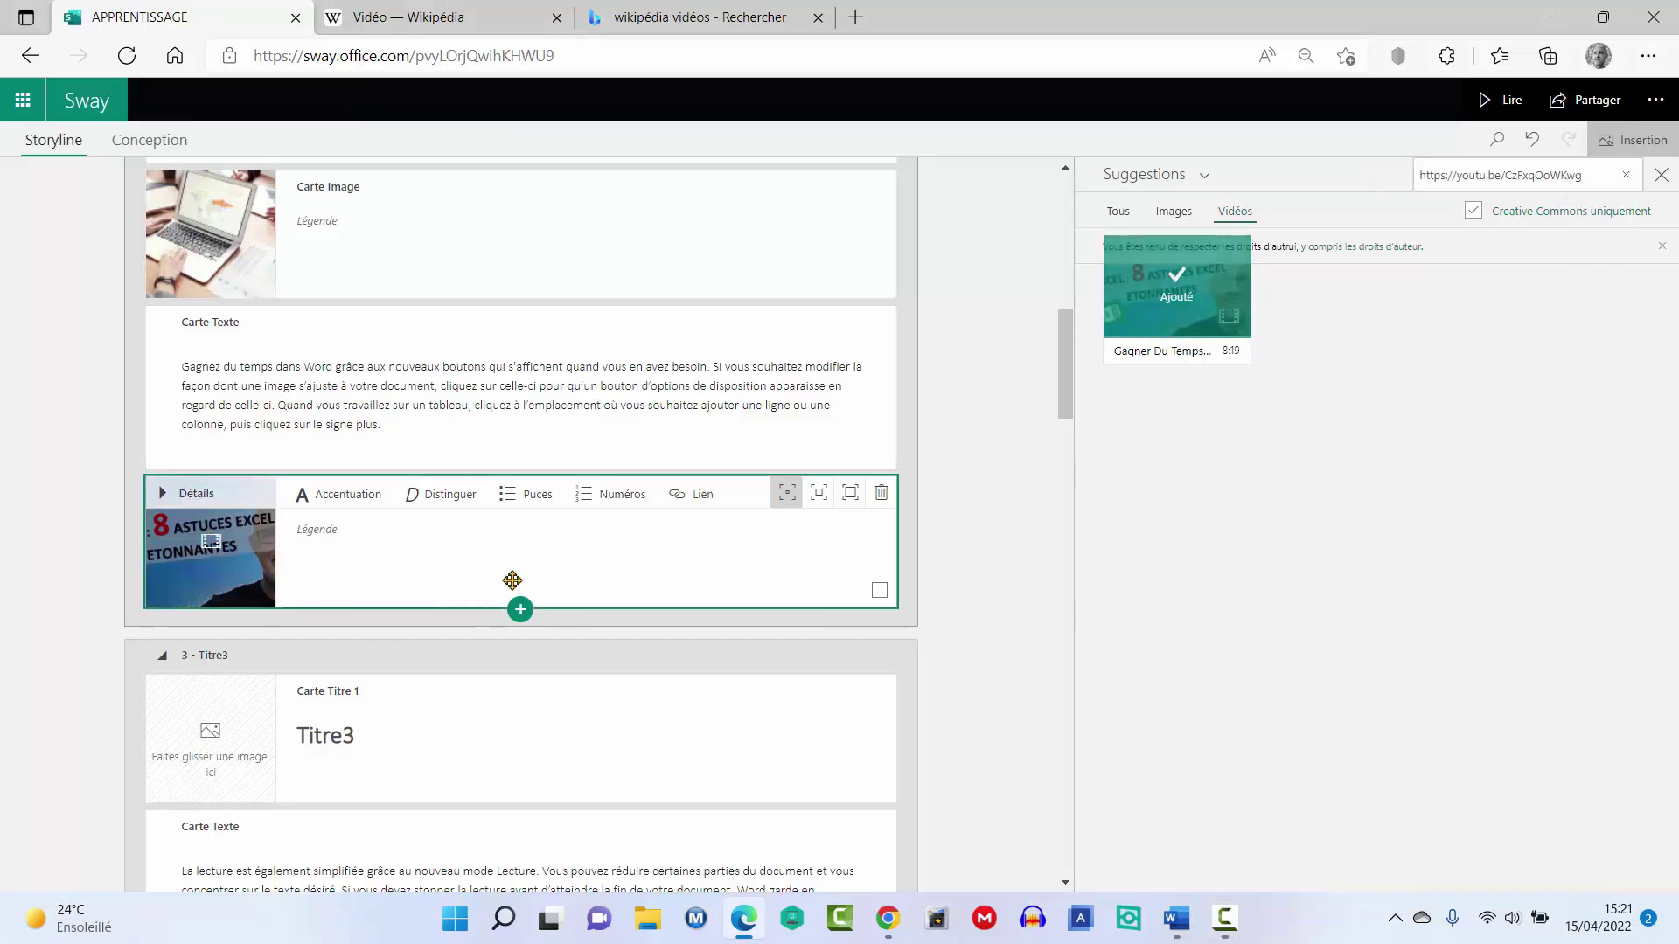
left_click(1502, 103)
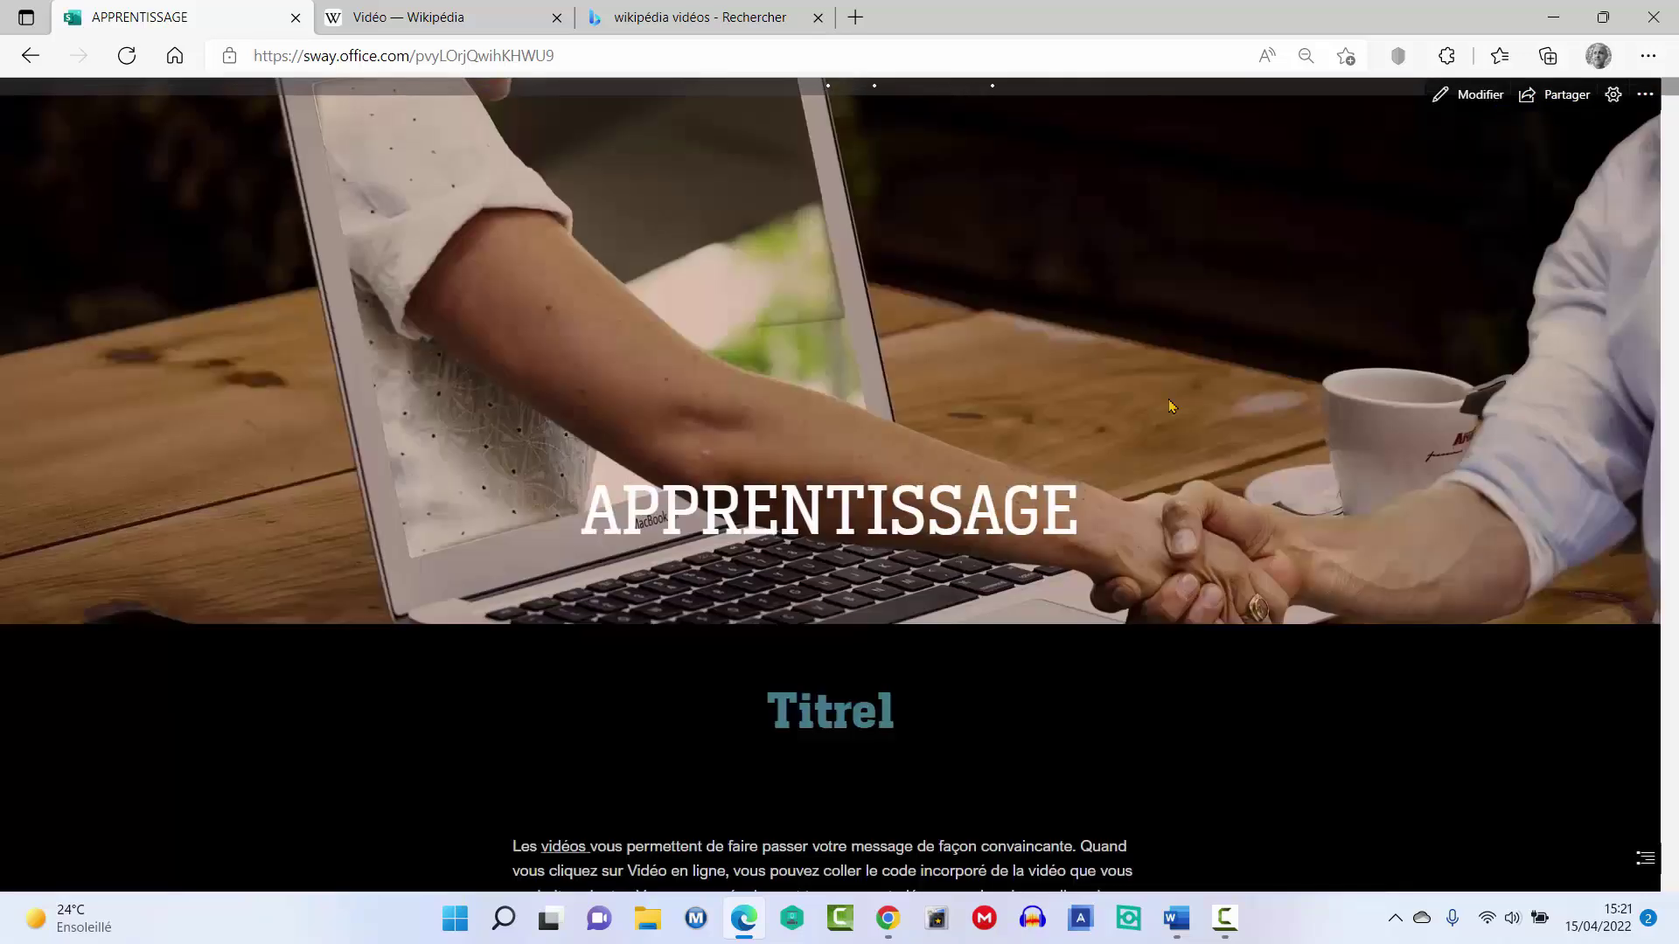
scroll(1042, 445, "down", 5)
scroll(1042, 444, "down", 1)
scroll(1042, 444, "down", 1)
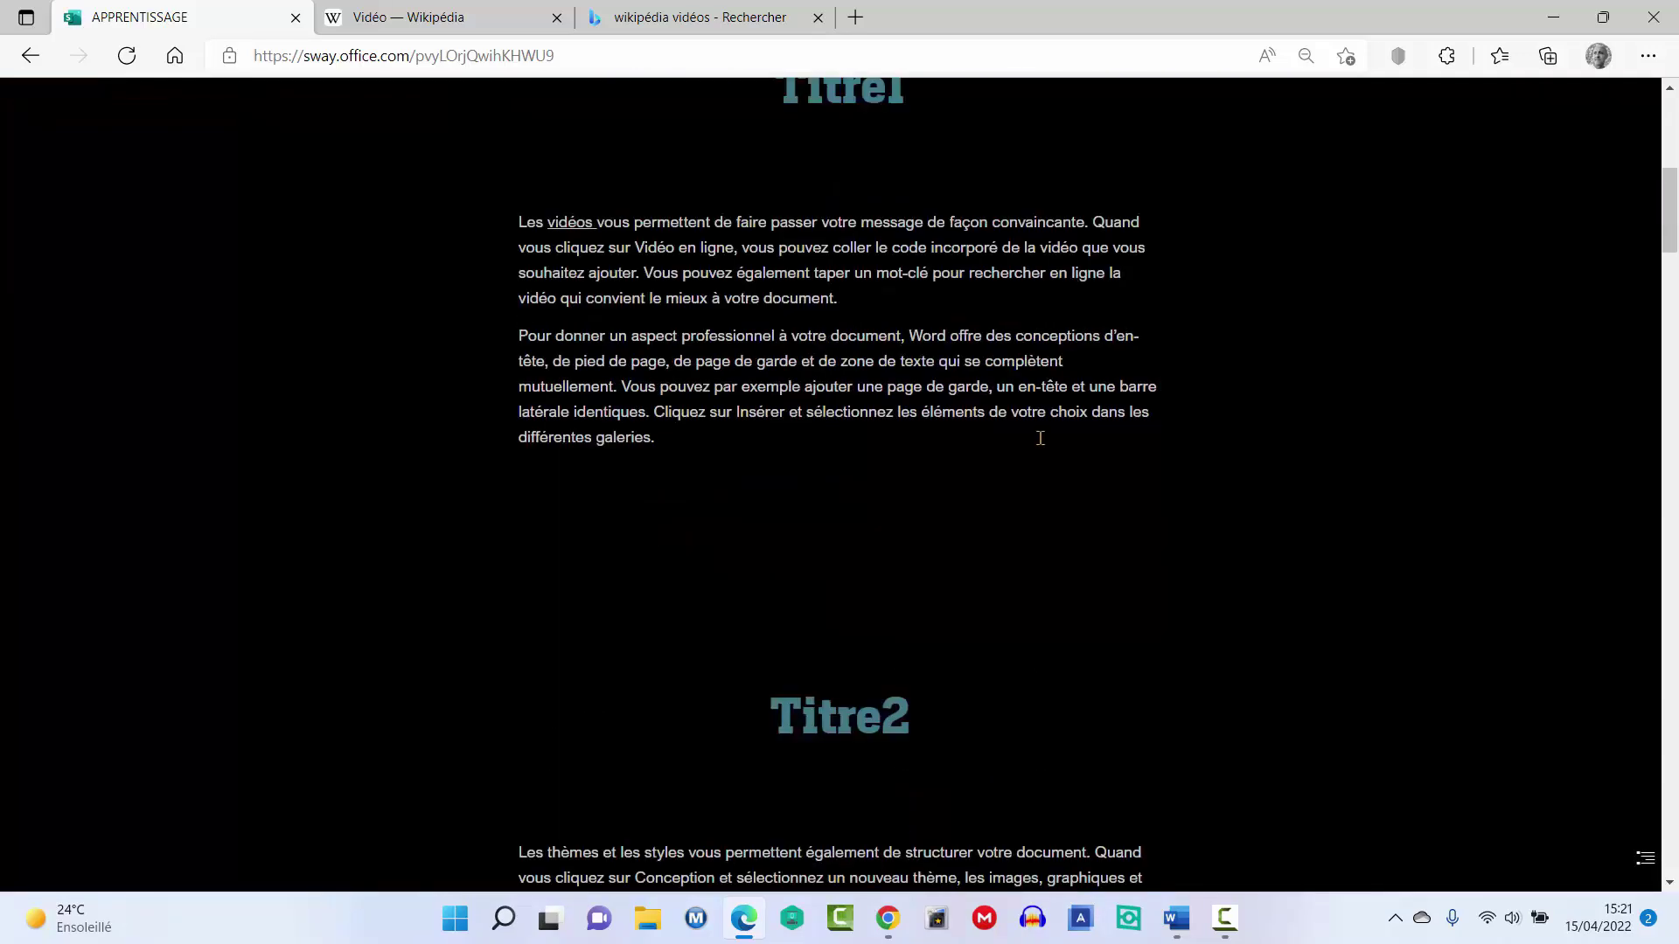
scroll(1043, 444, "down", 2)
scroll(1043, 444, "down", 1)
scroll(1041, 445, "down", 2)
scroll(1040, 445, "down", 1)
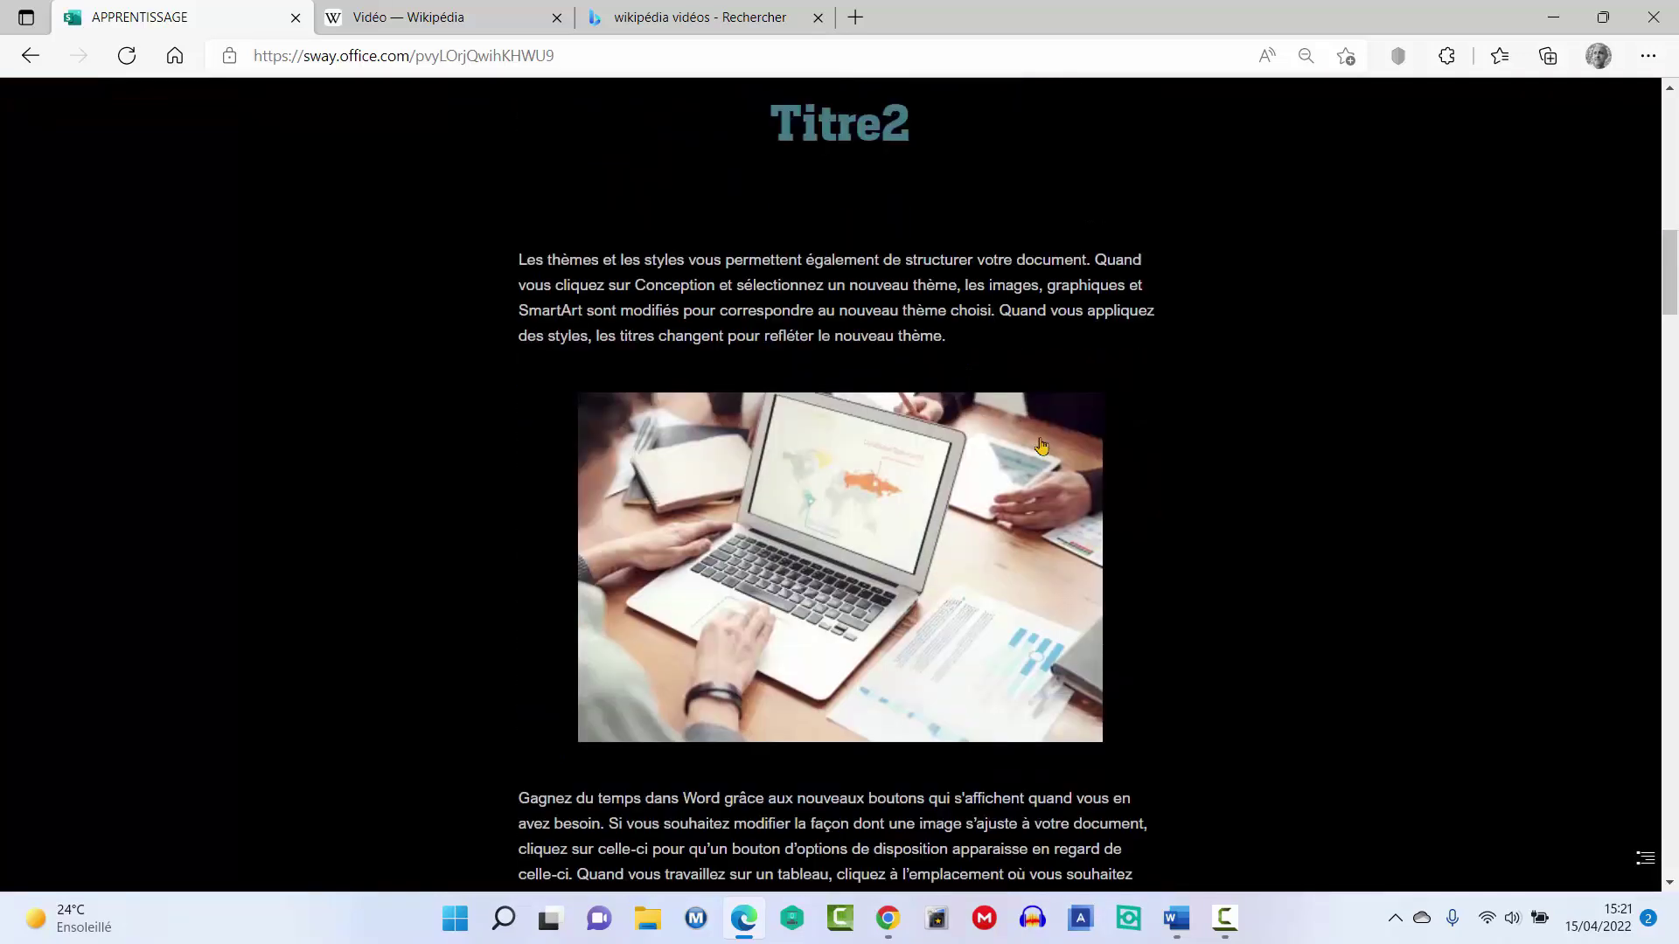
scroll(1041, 446, "down", 3)
scroll(1041, 445, "down", 2)
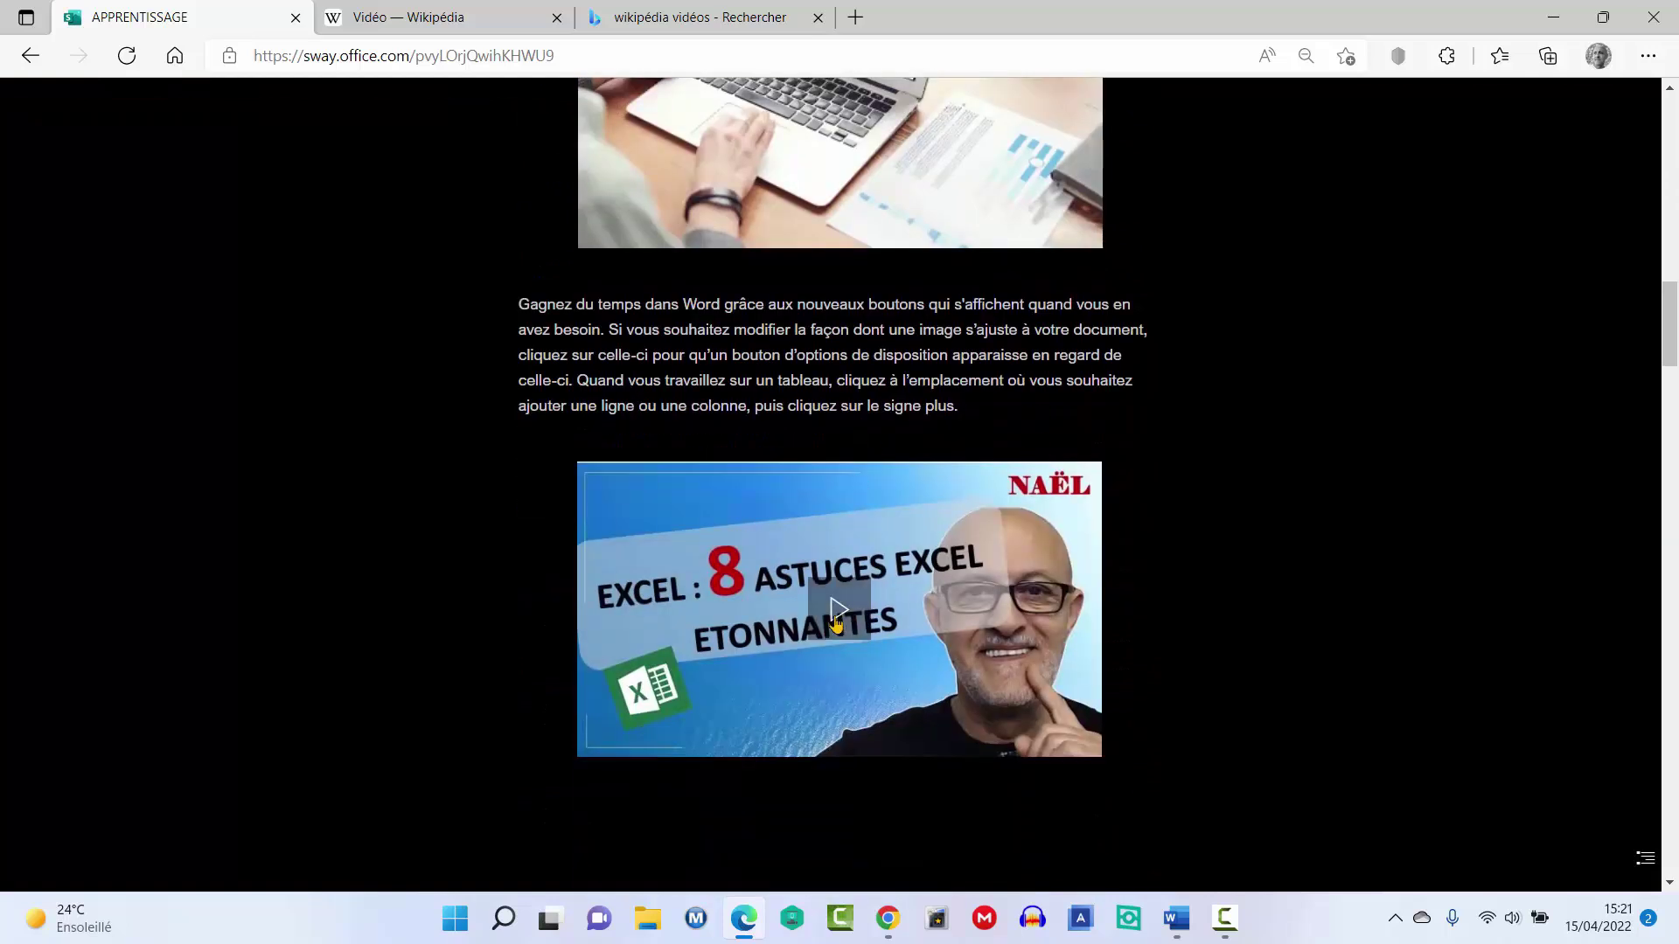
left_click(835, 622)
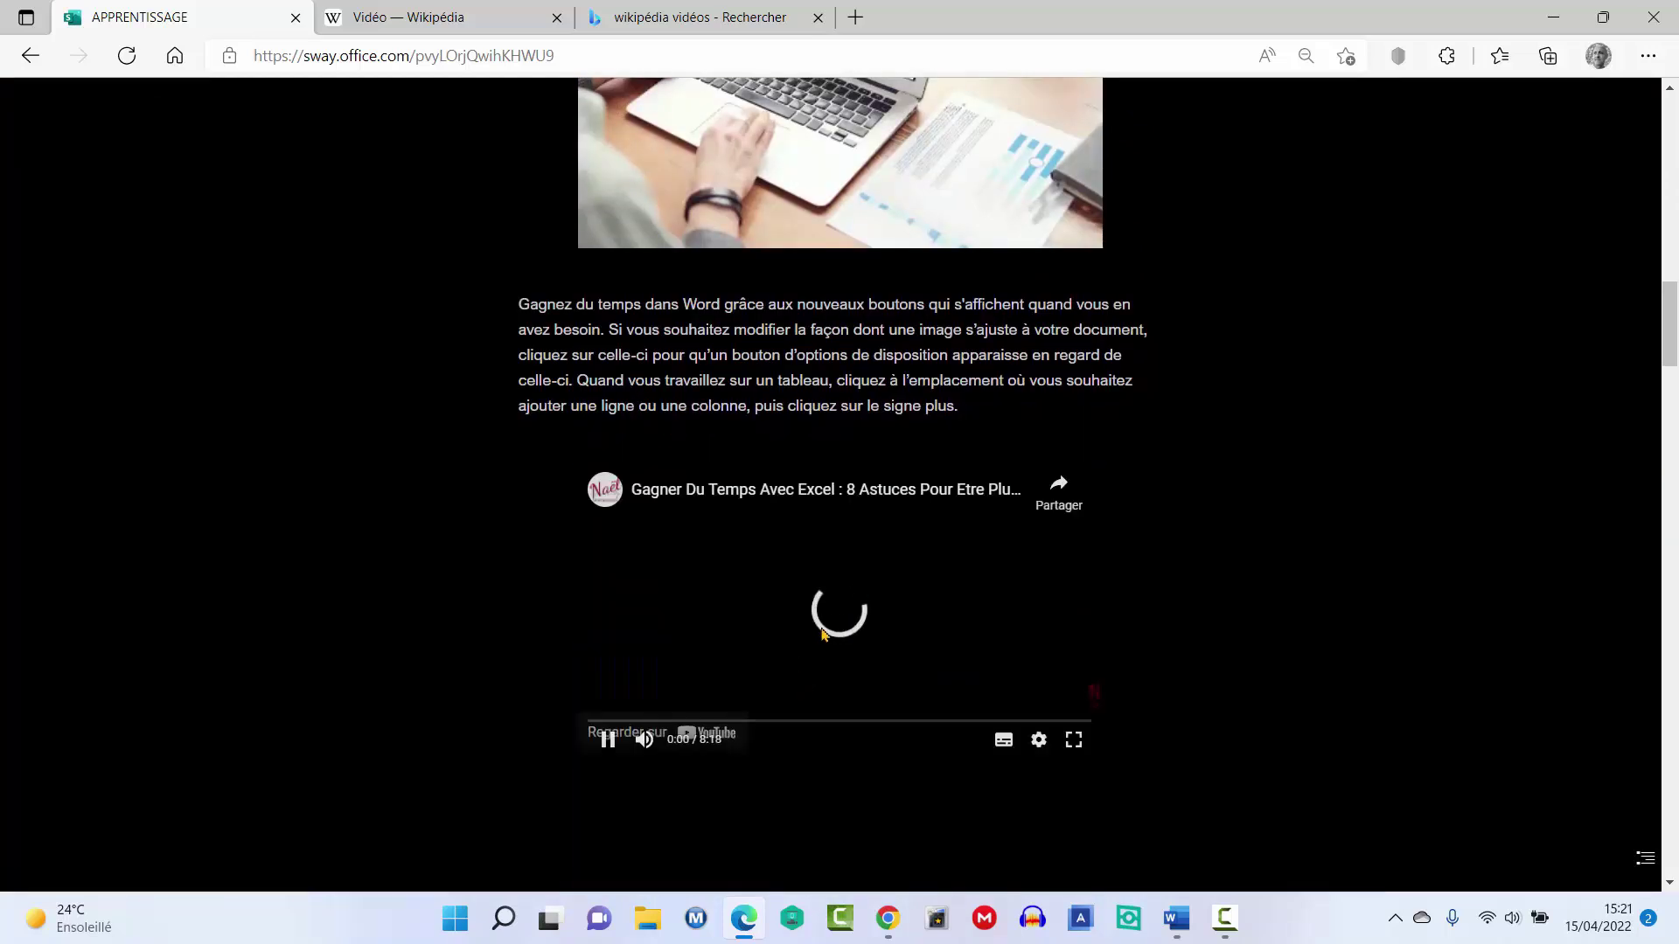
left_click(644, 739)
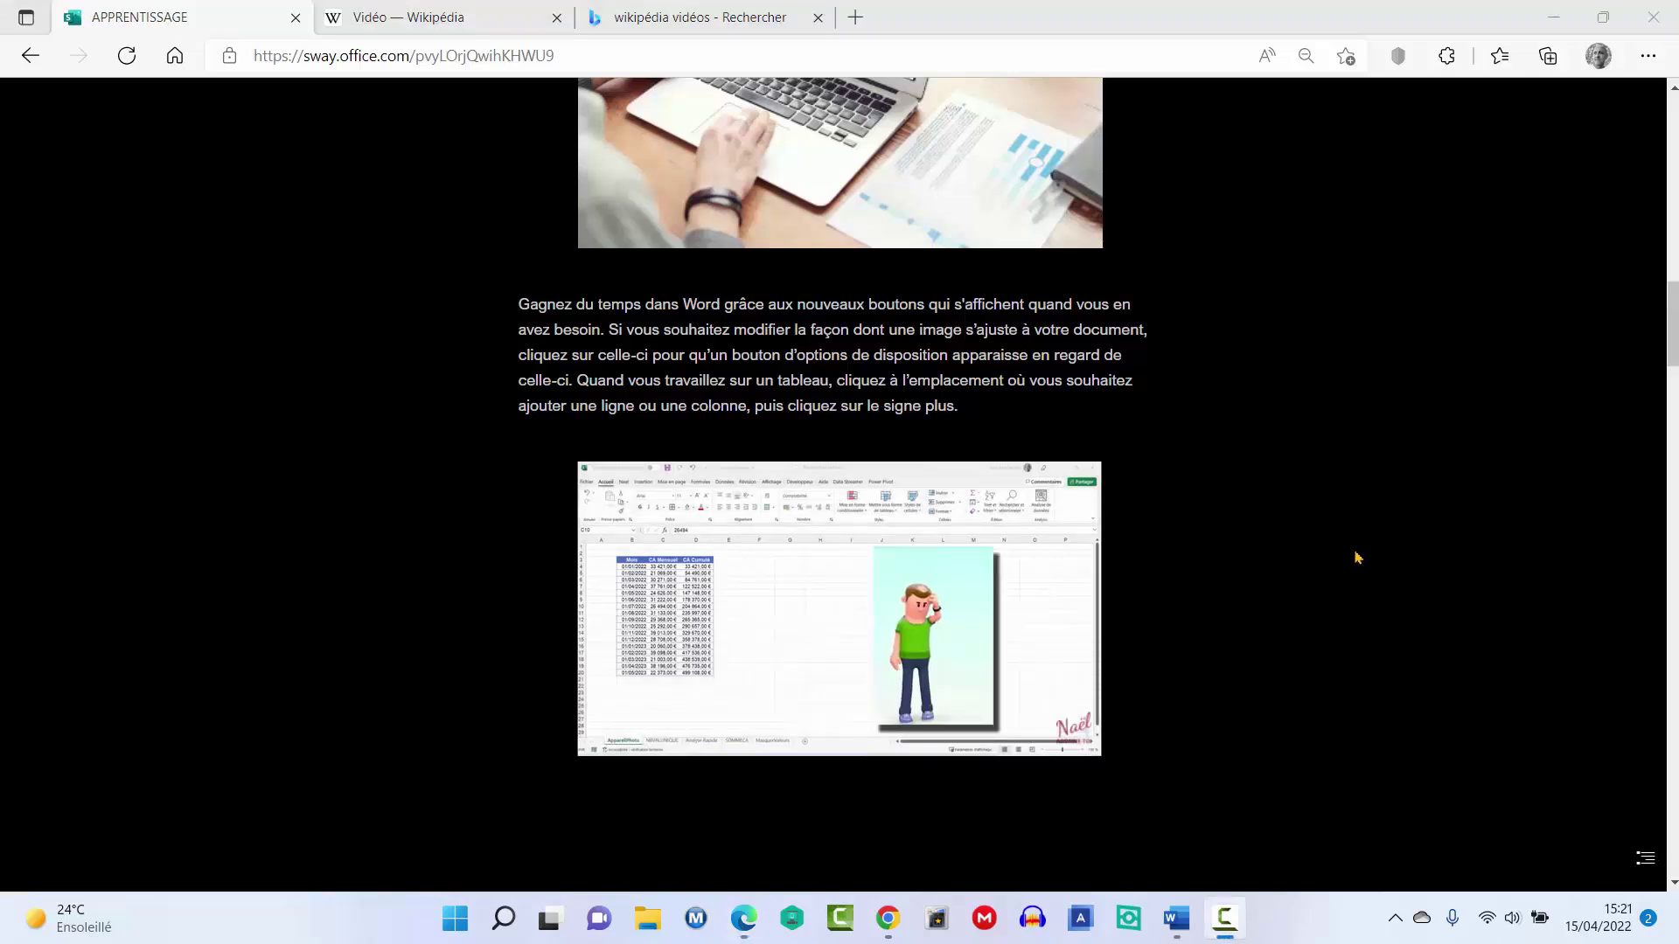
scroll(1356, 556, "up", 1)
scroll(1355, 556, "up", 5)
scroll(1355, 557, "up", 10)
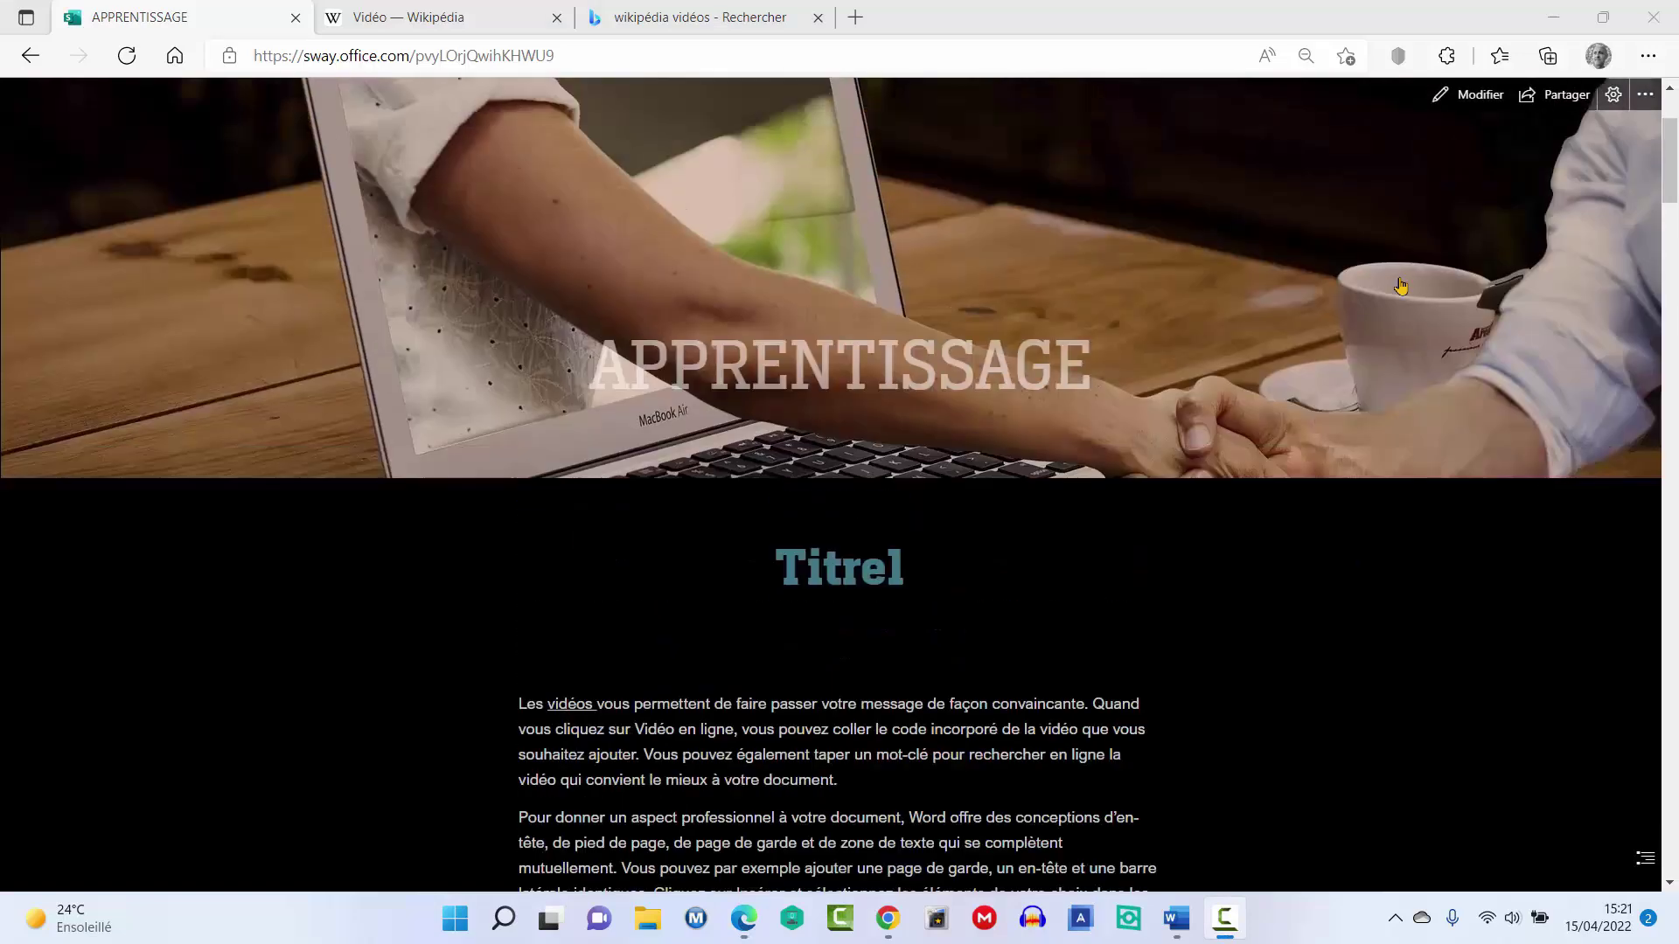
left_click(1477, 97)
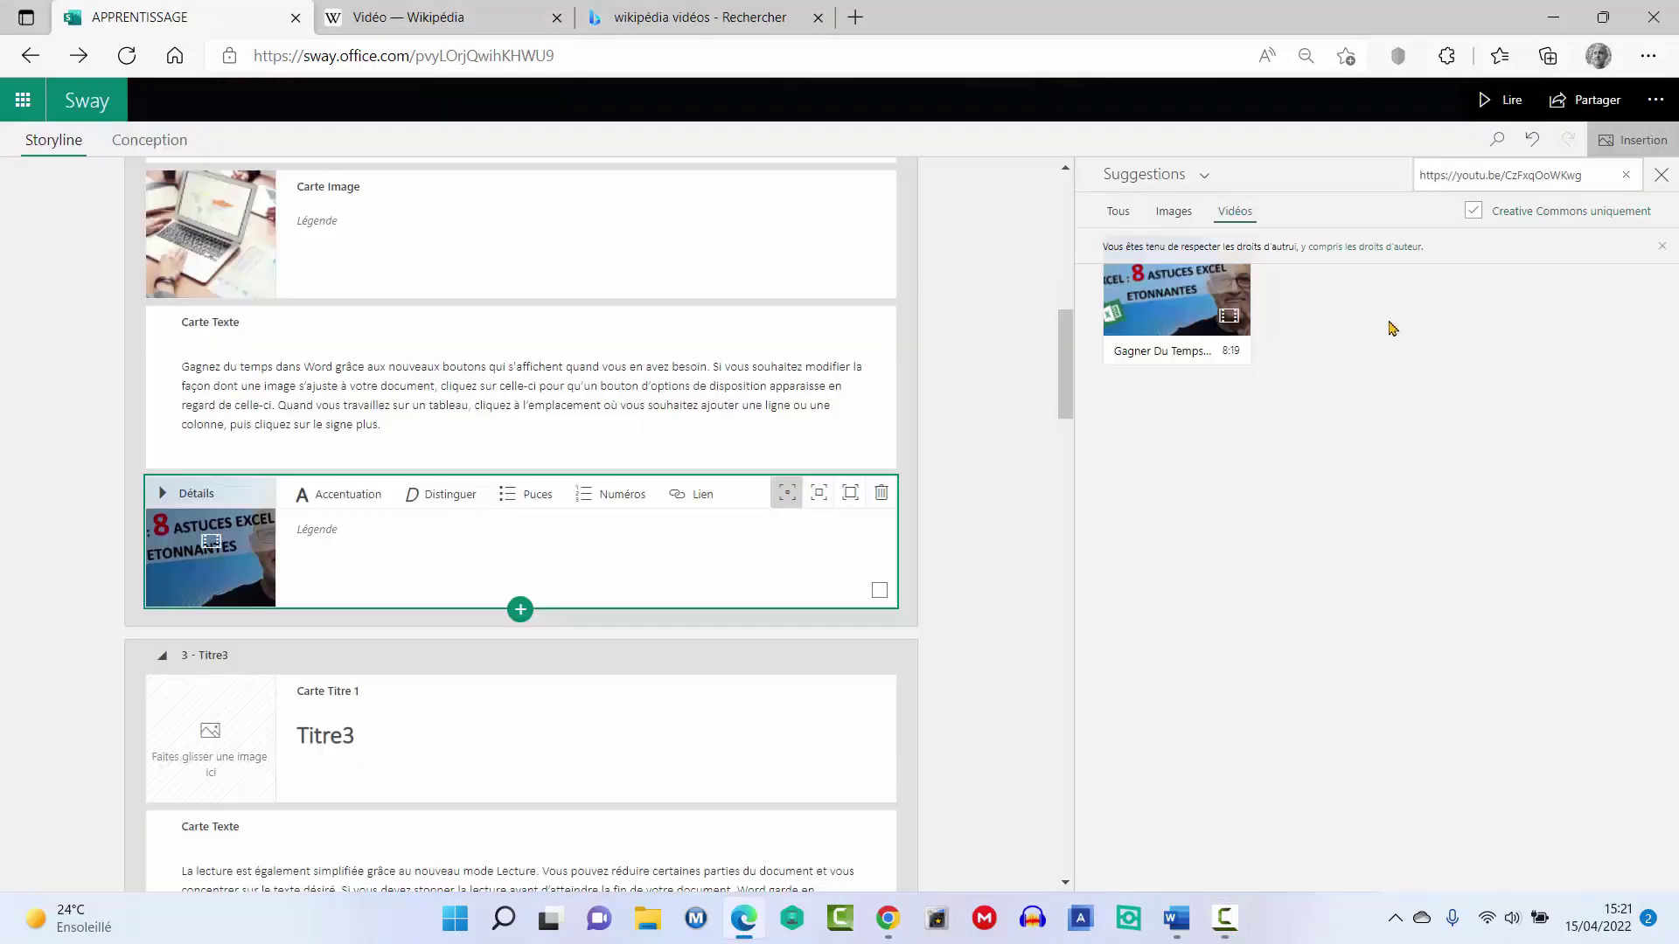
- Open the APPRENTISSAGE Sway's sharing options and select its view-only anyone-with-the-link address
left_click(1599, 101)
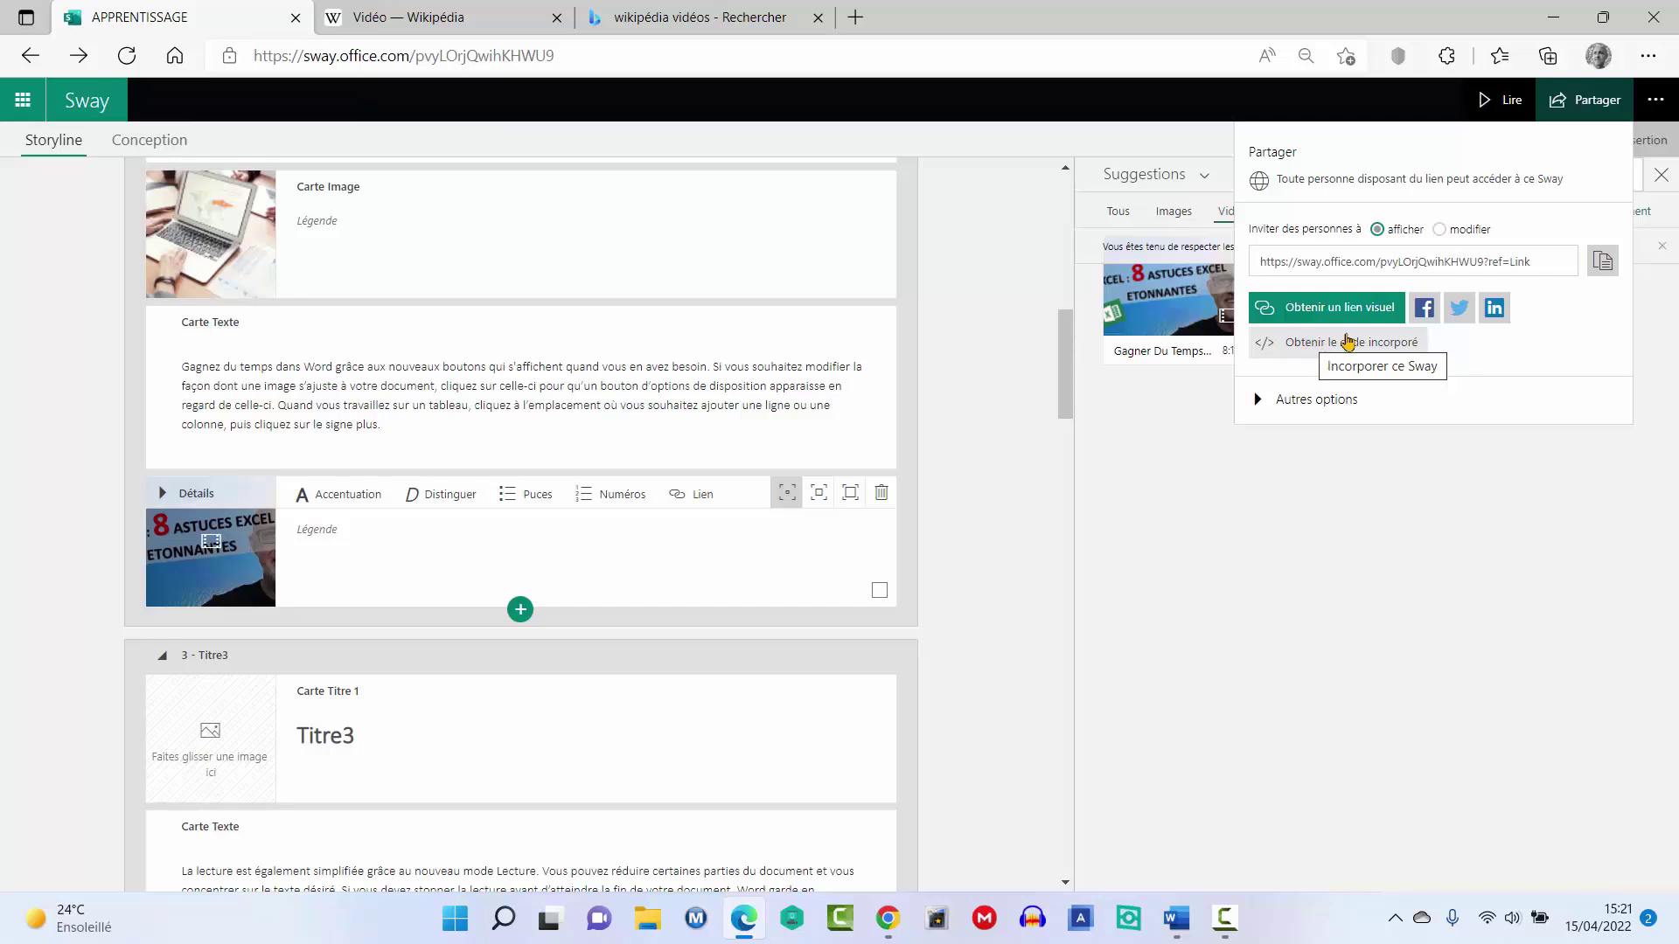
left_click(1324, 350)
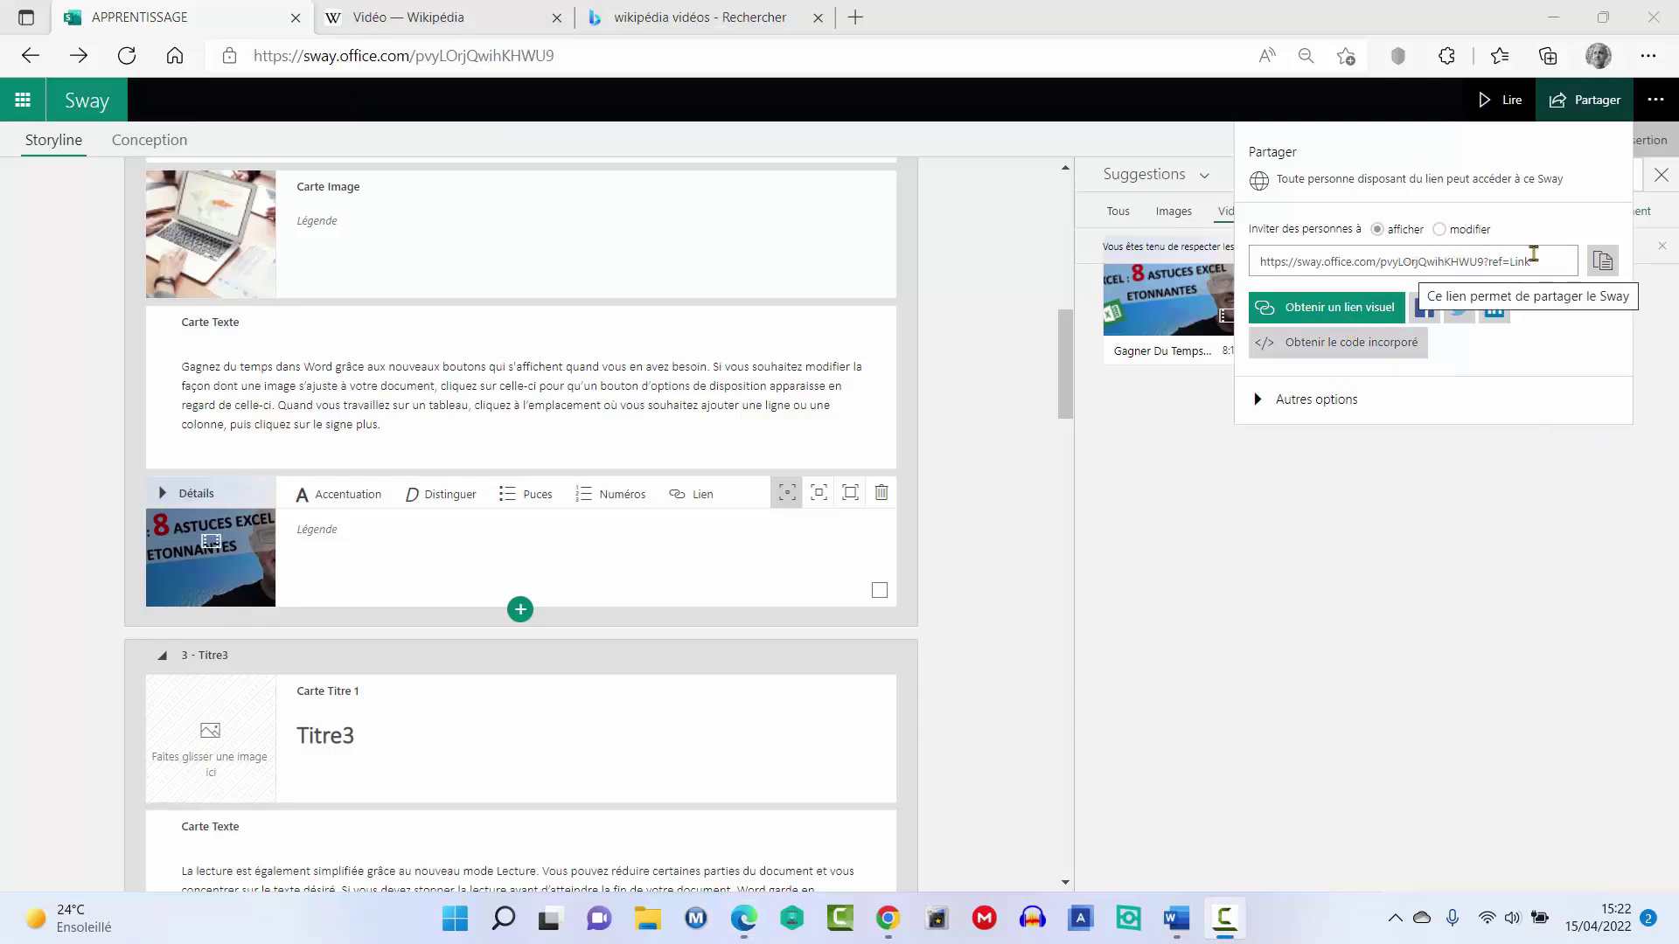
left_click(1536, 254)
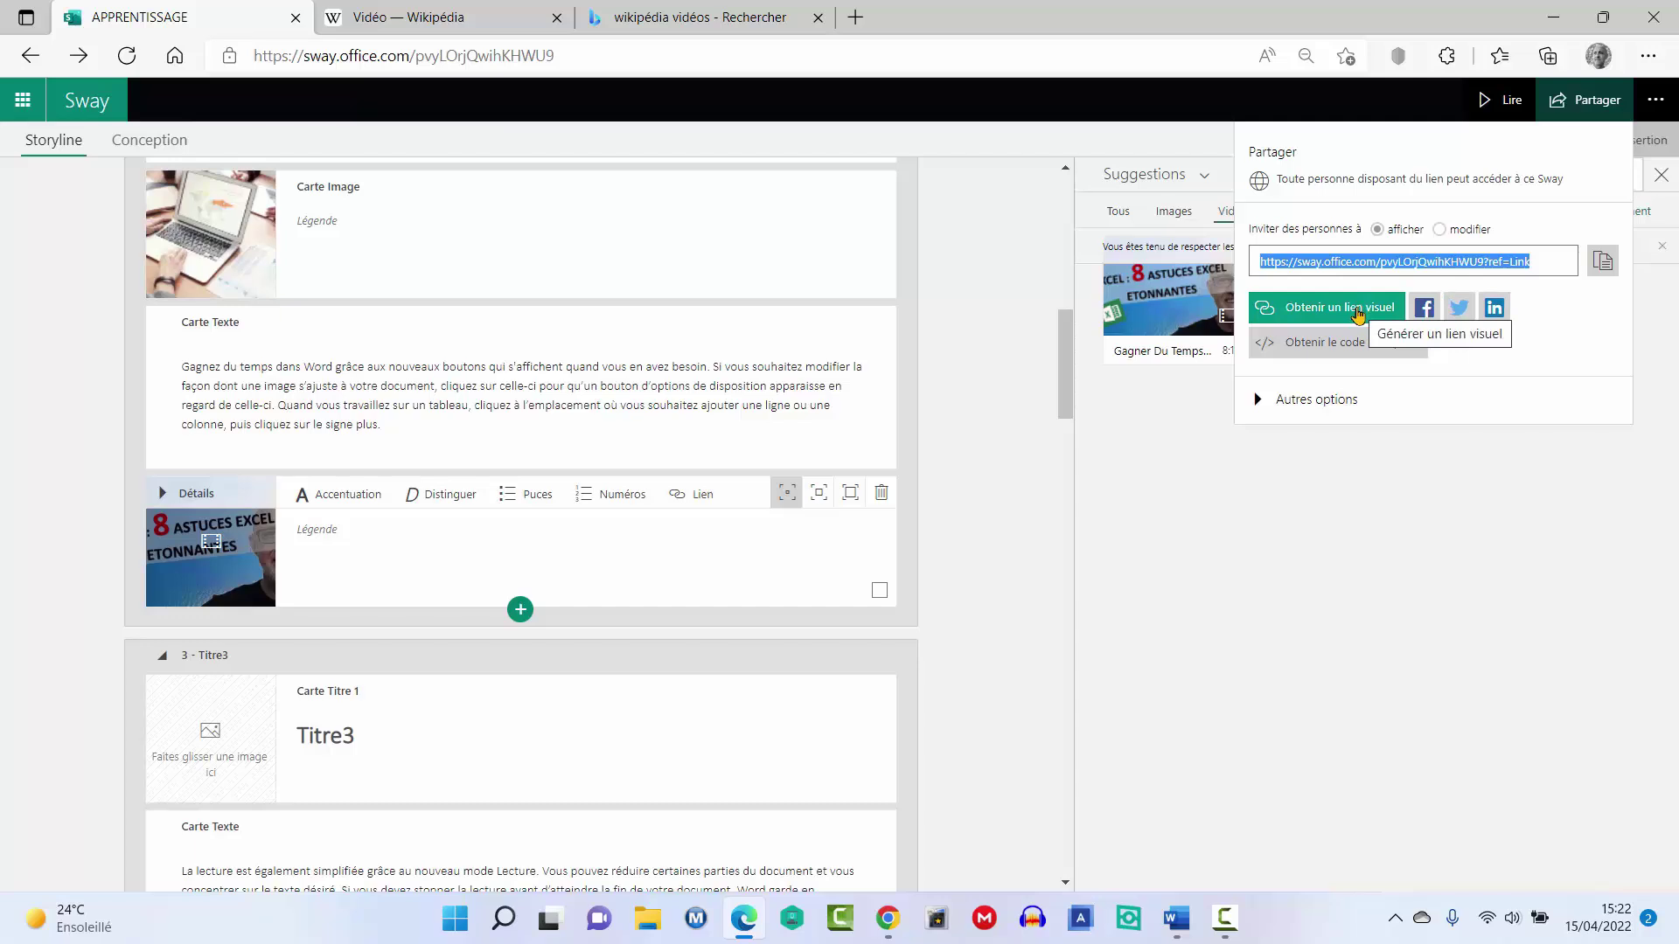
- Generate the APPRENTISSAGE visual link card and copy it
left_click(1357, 315)
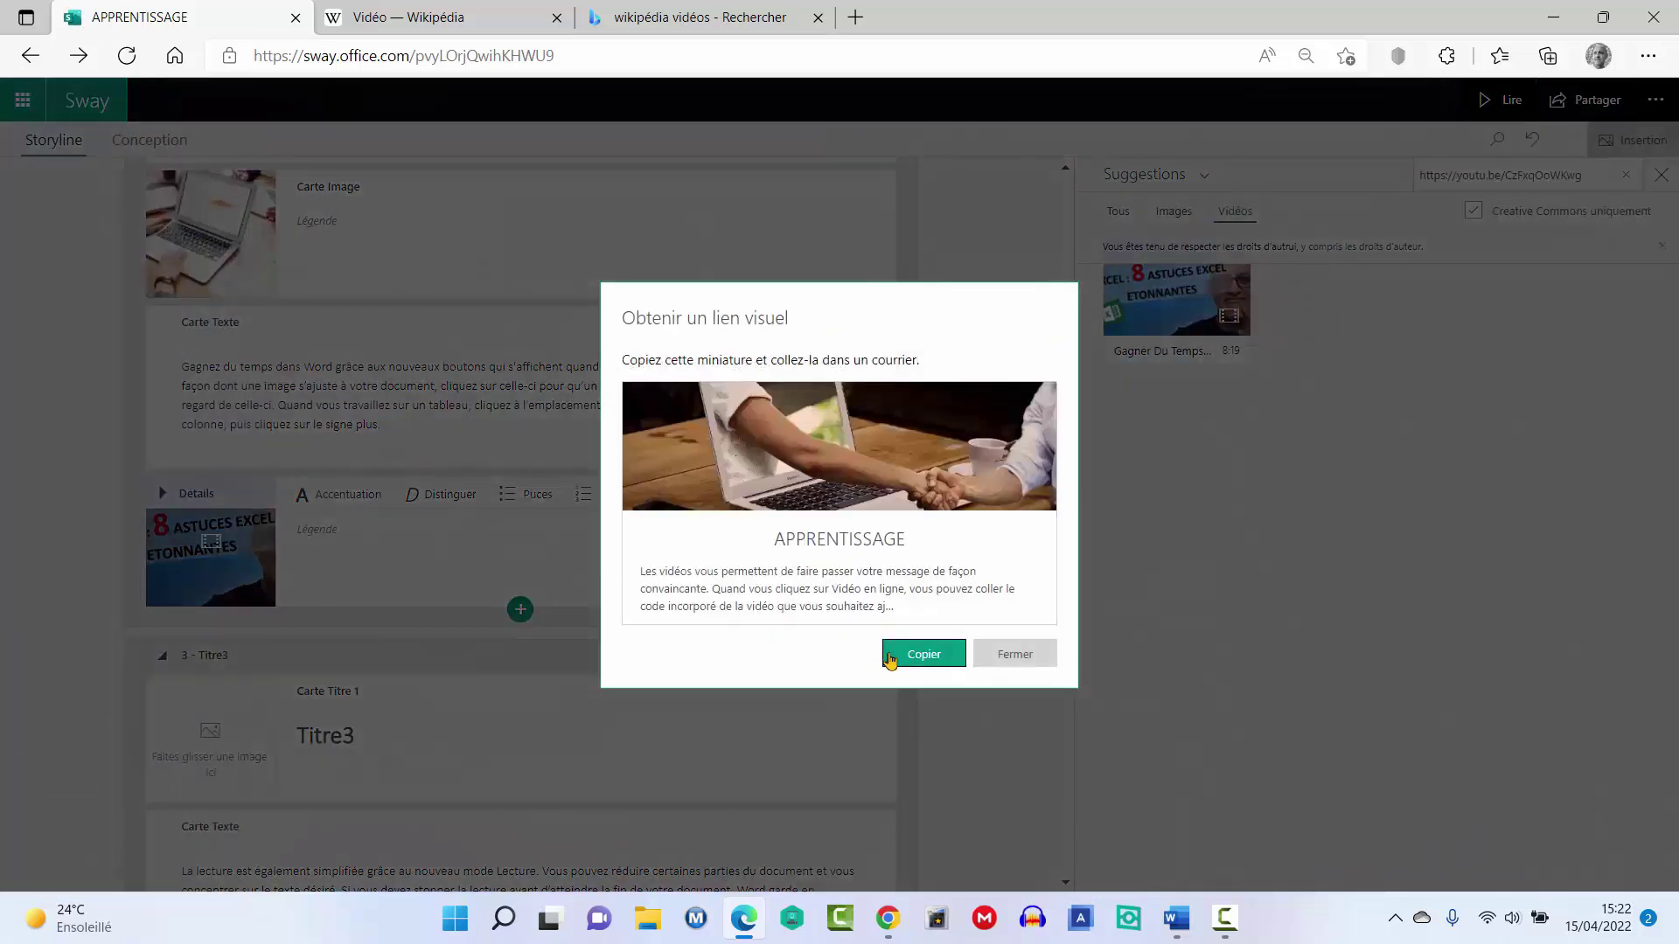
left_click(920, 656)
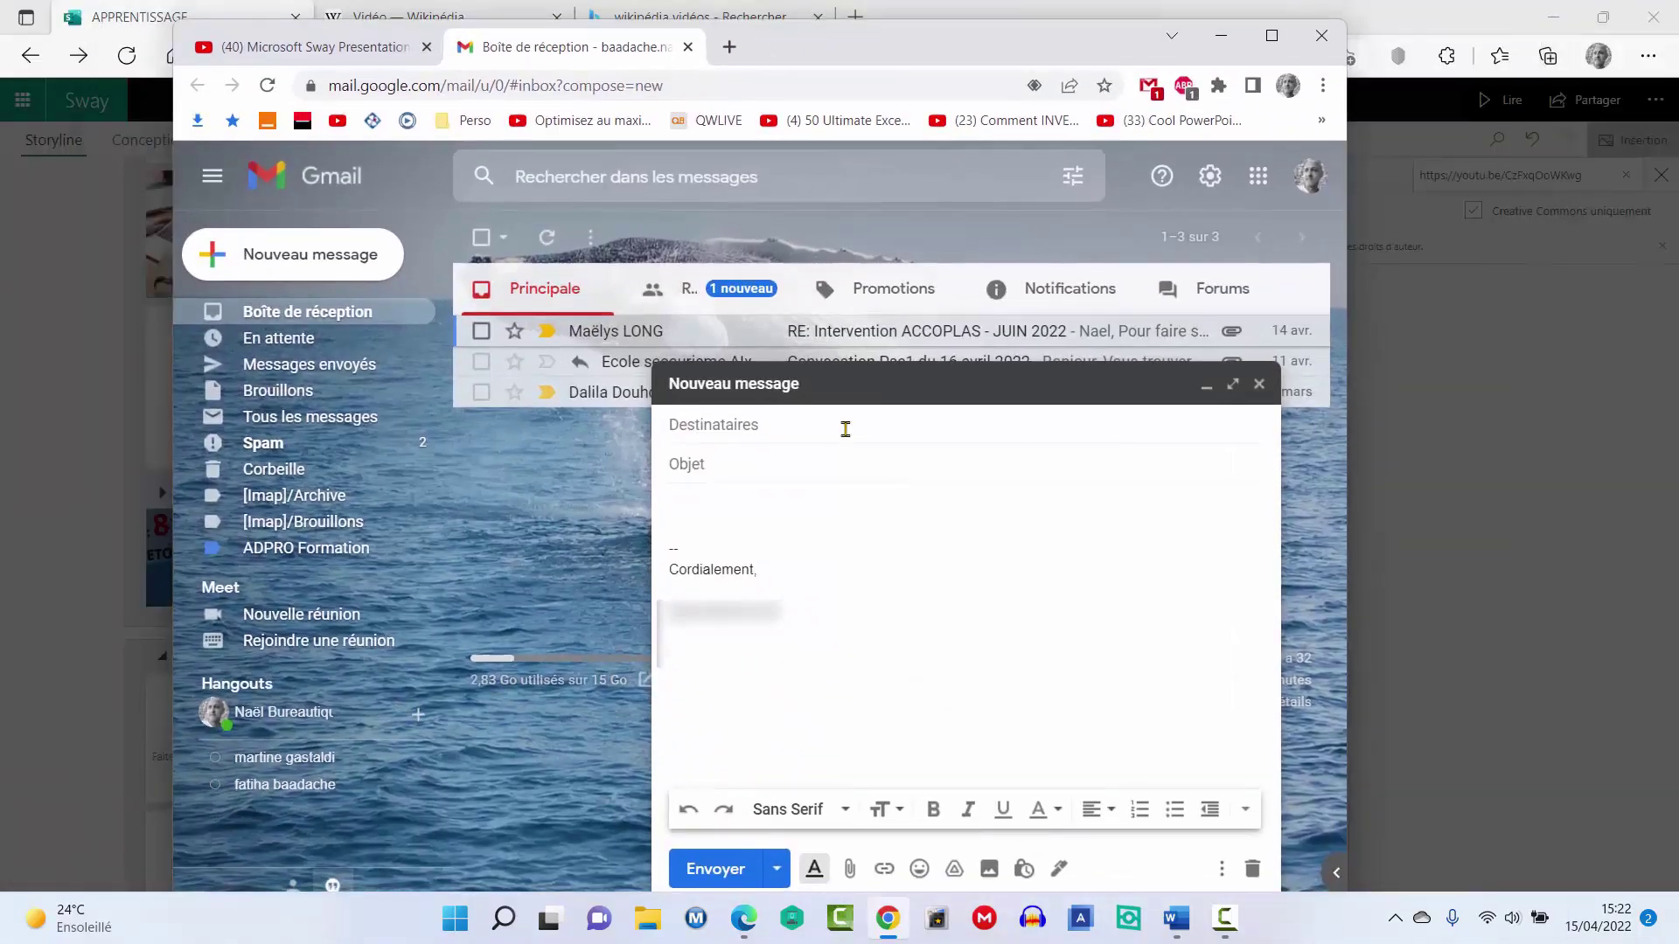
- Address a Gmail message, paste the APPRENTISSAGE visual link card into its body, keep it as a draft, and close Chrome
left_click(845, 429)
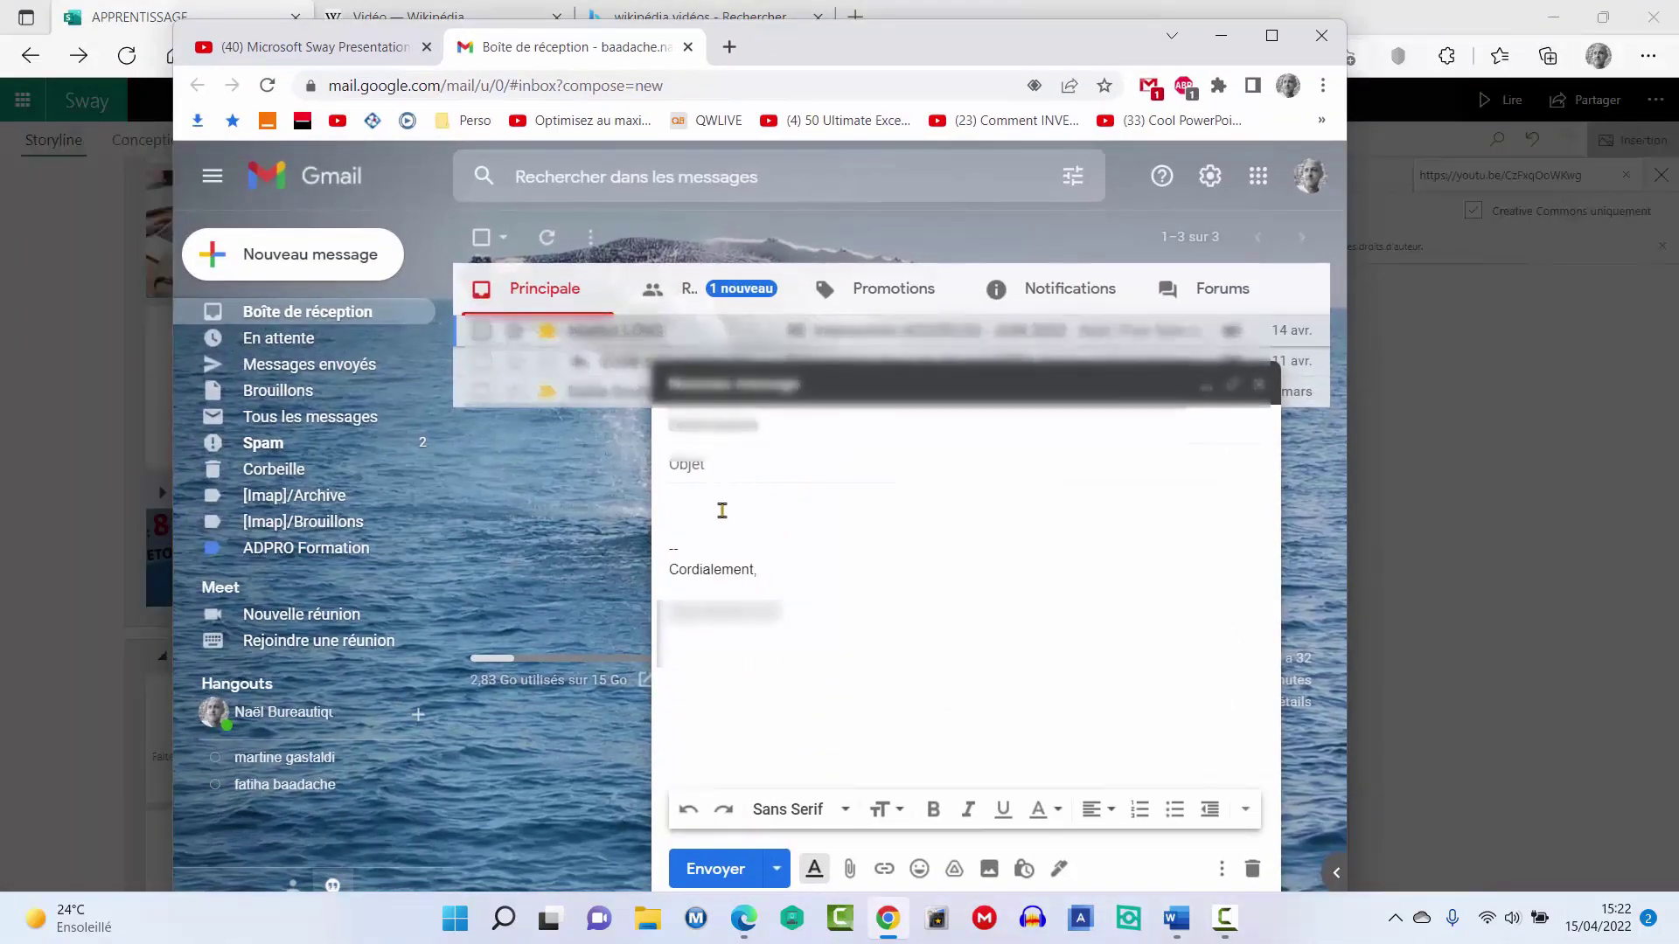
key("ctrl+v")
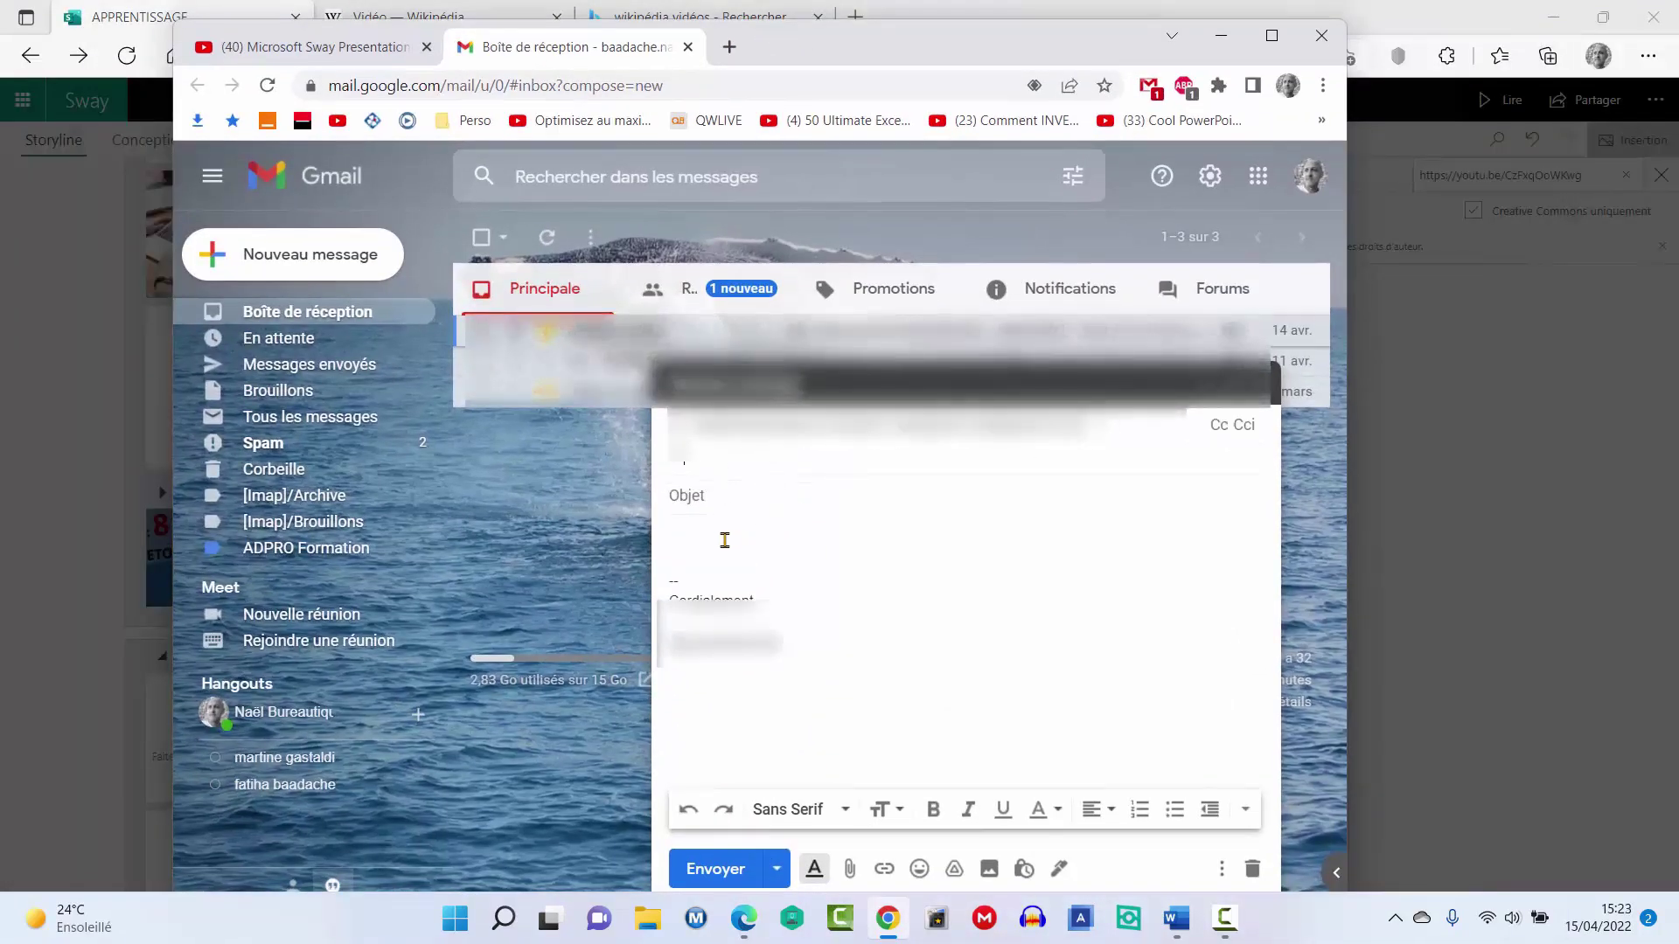
left_click(725, 540)
key("ctrl+v")
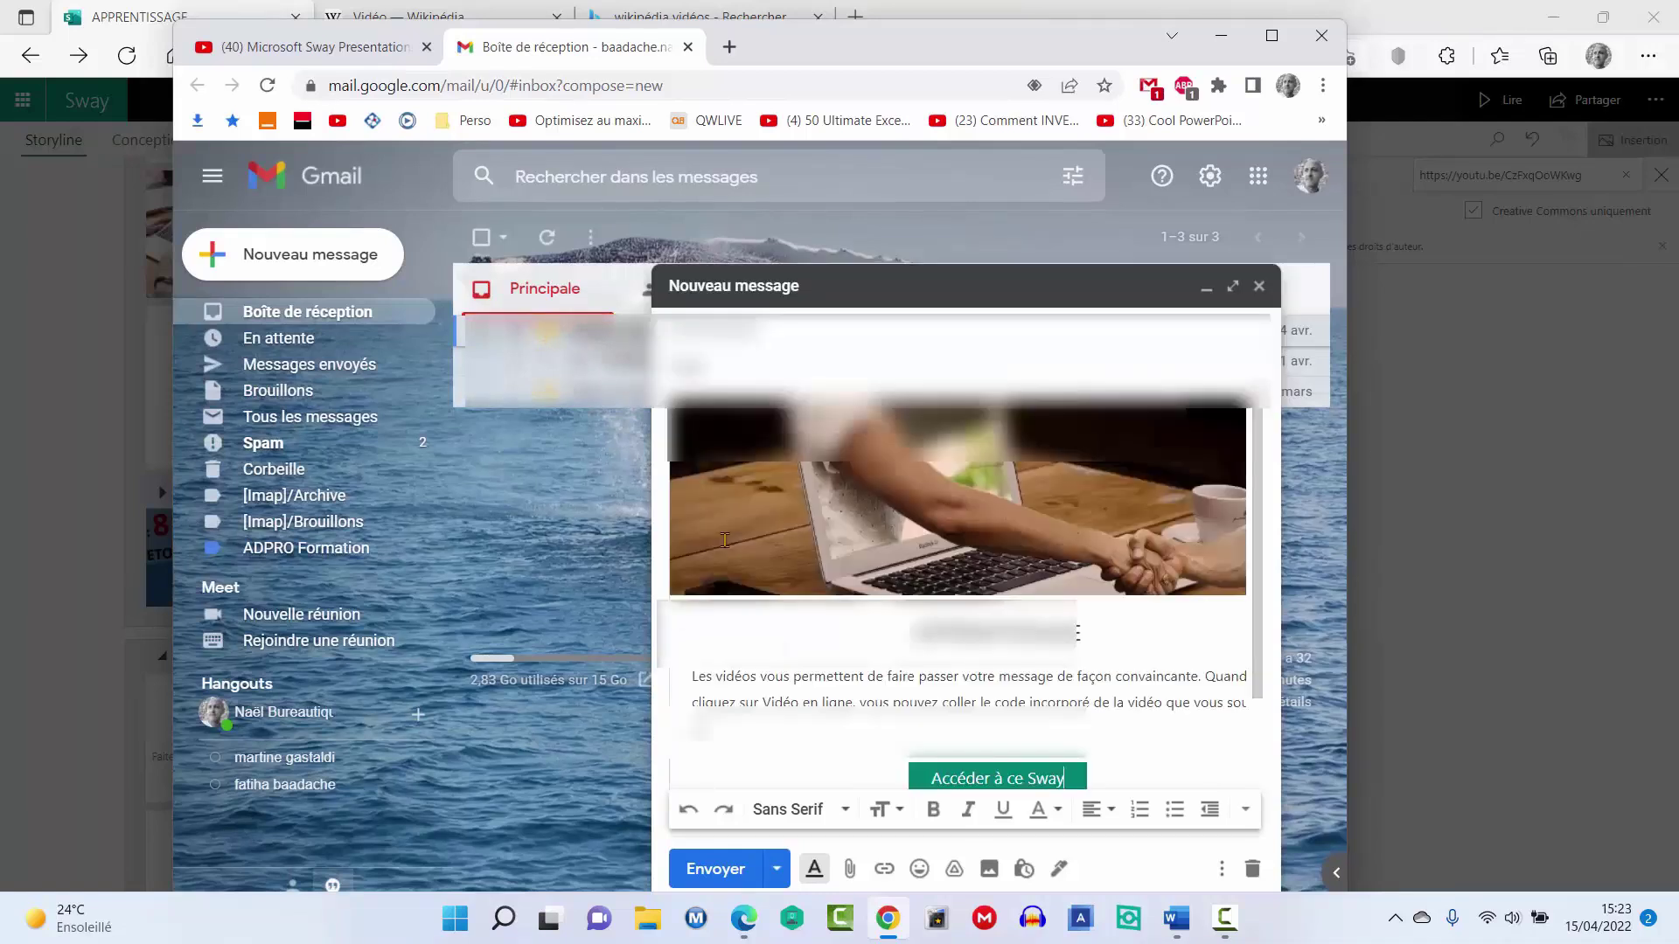
scroll(1021, 701, "down", 2)
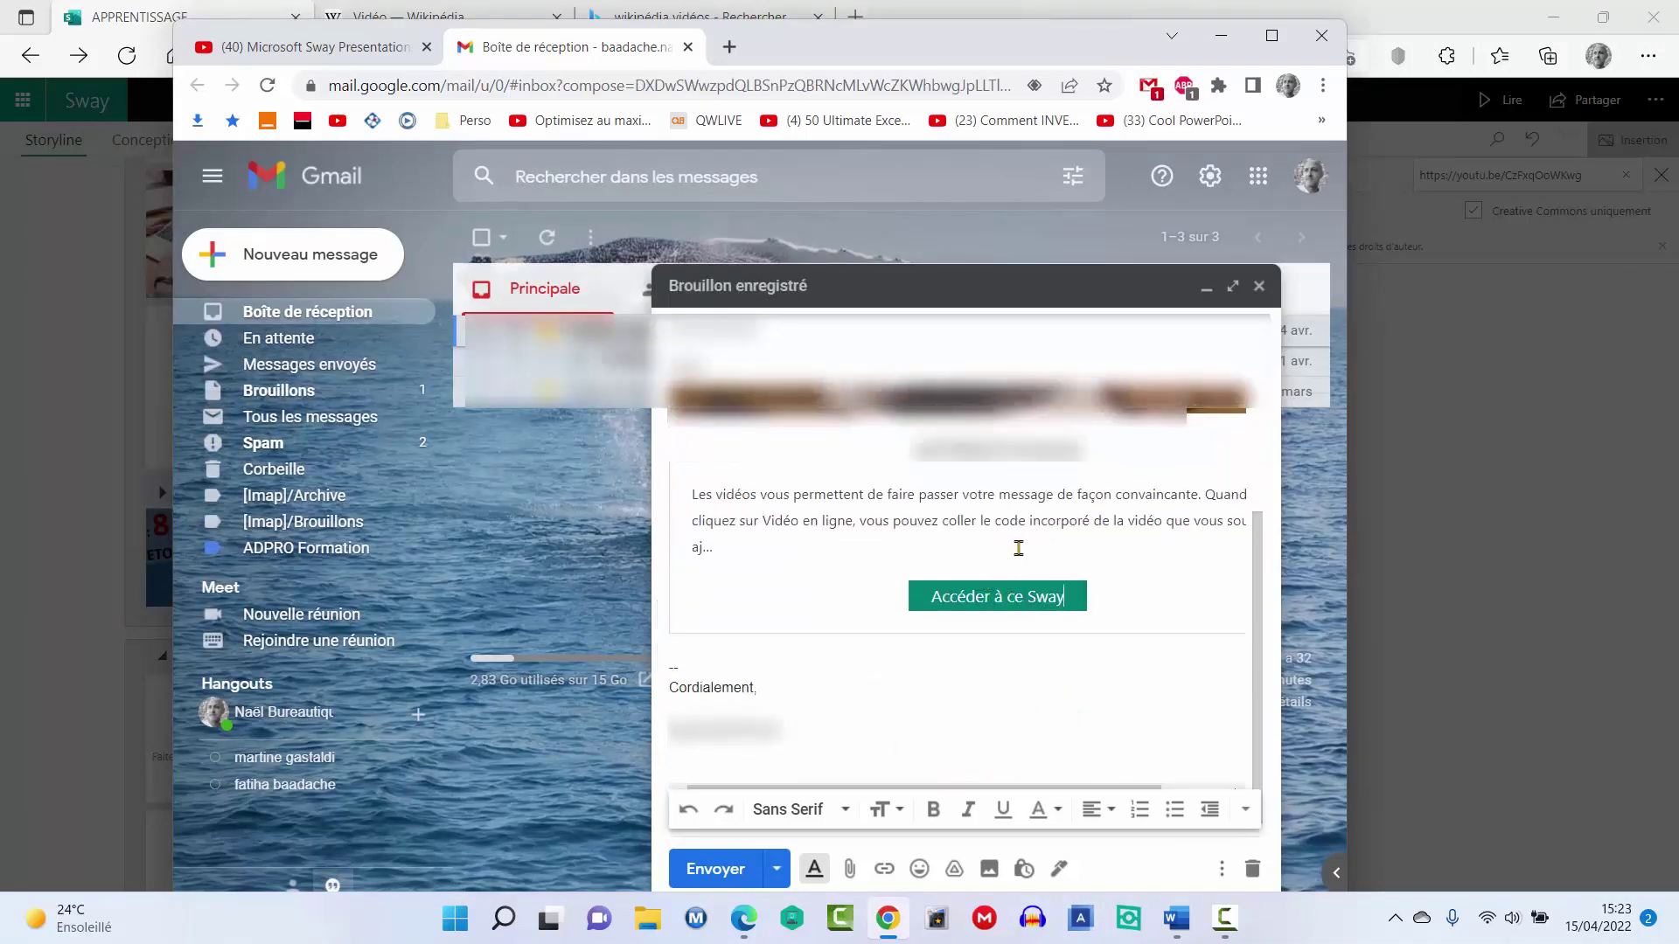
scroll(1014, 582, "up", 2)
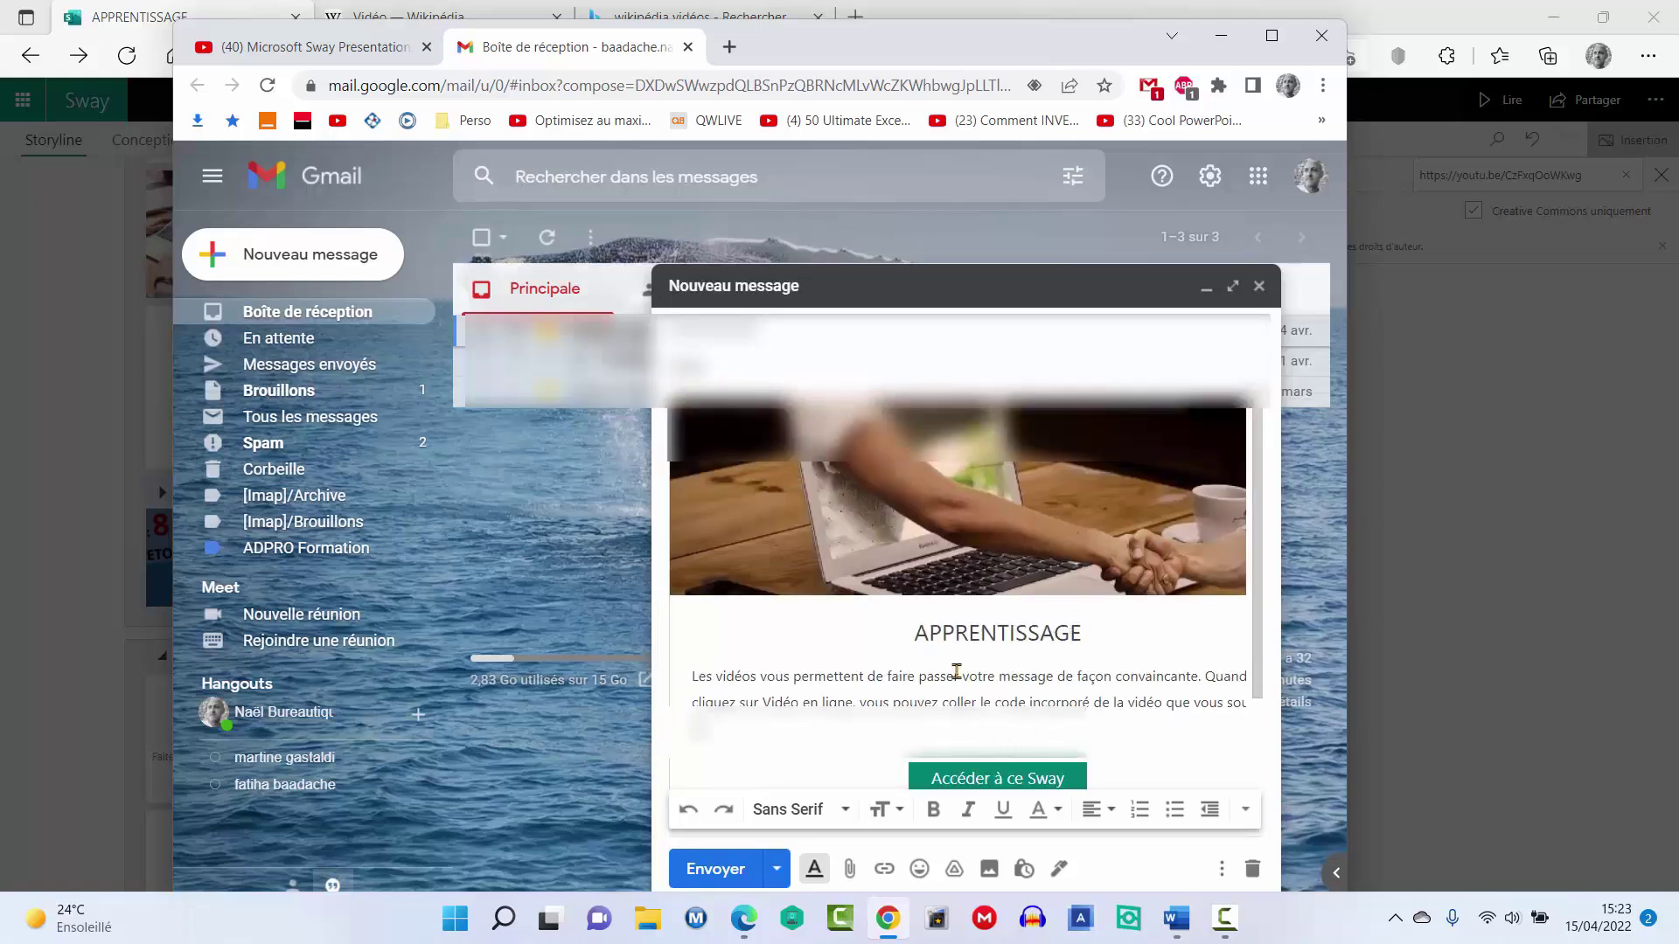
left_click(1260, 286)
left_click(1322, 35)
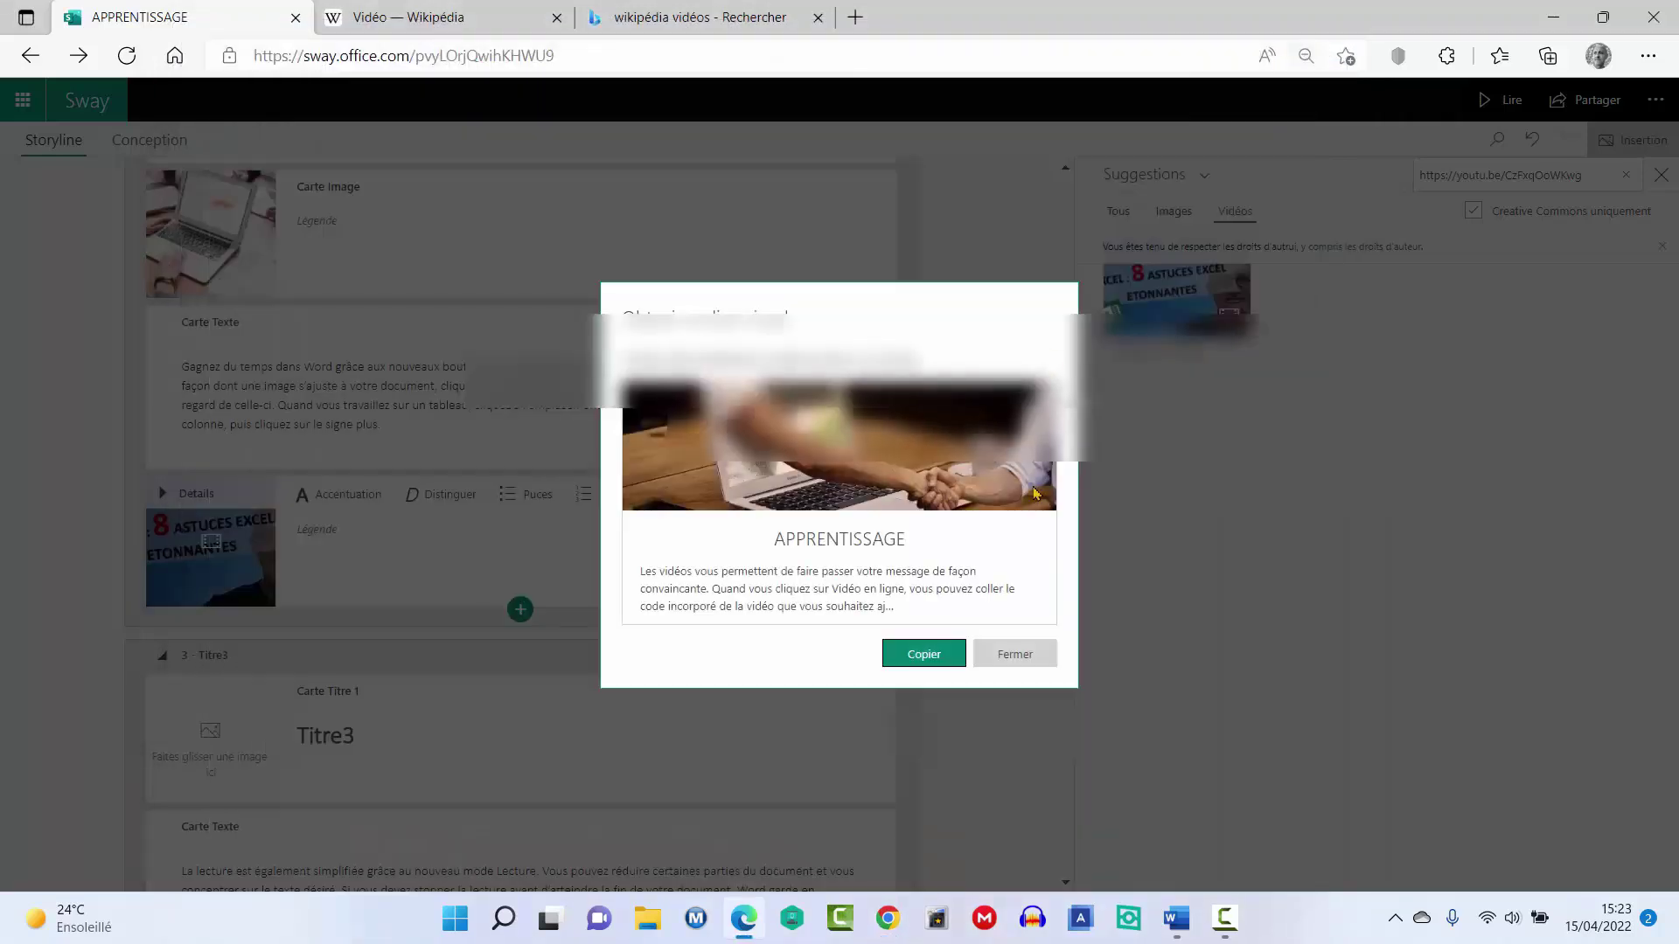
- Close the visual link preview and scroll the Storyline up to the APPRENTISSAGE title card
left_click(981, 655)
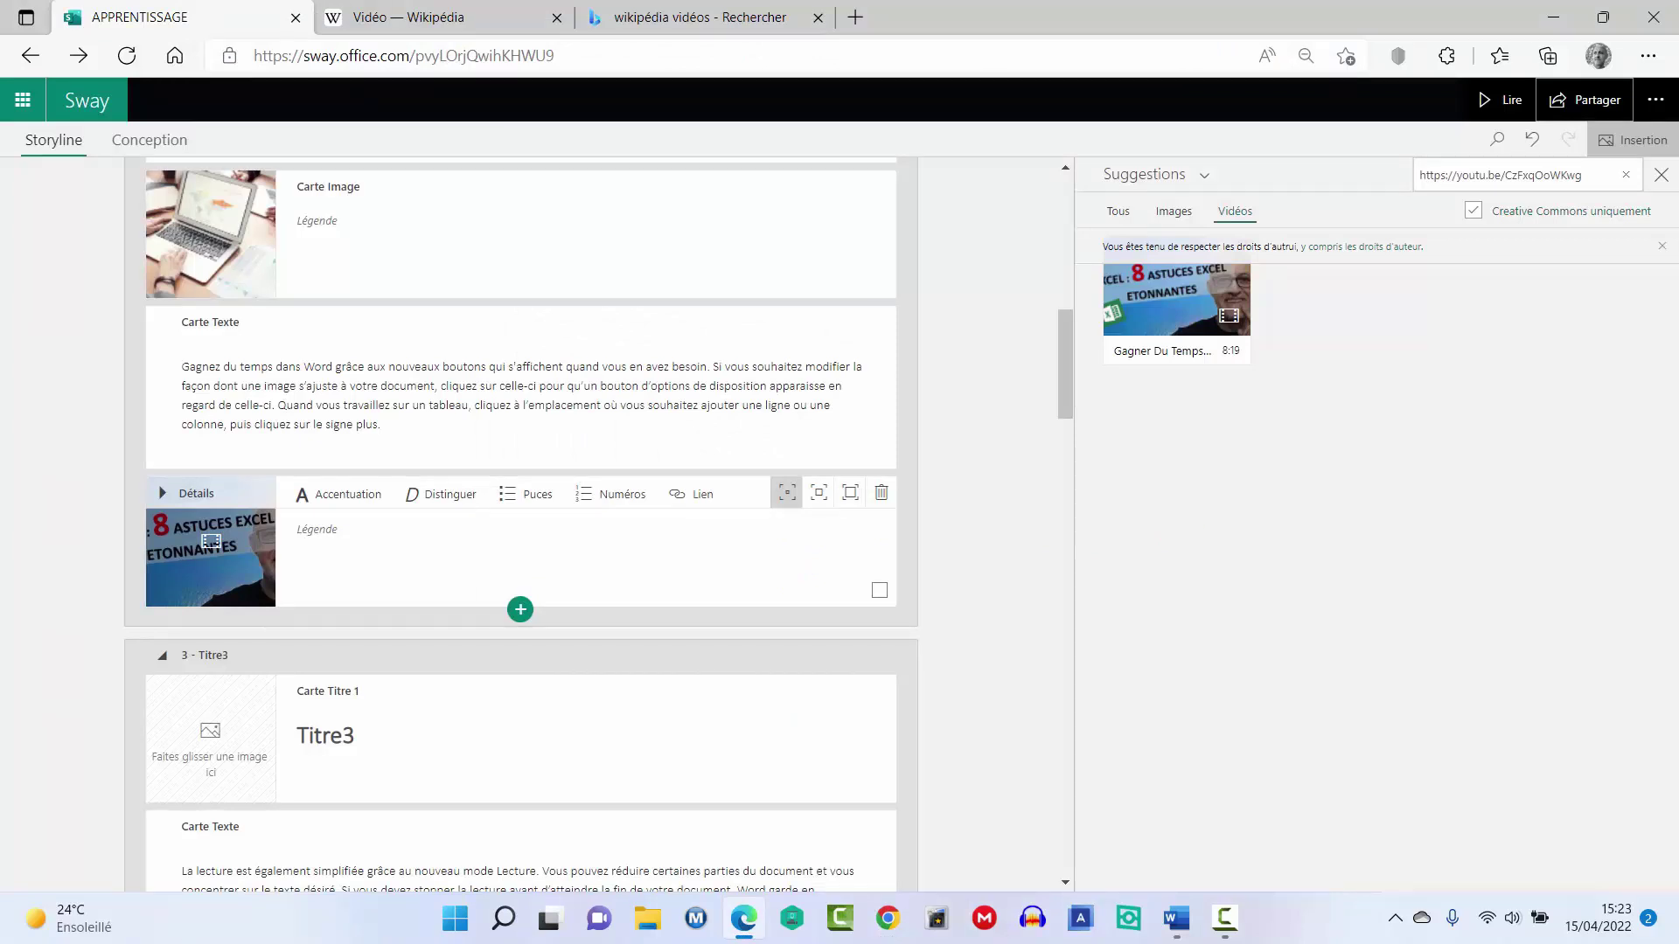
scroll(772, 428, "up", 10)
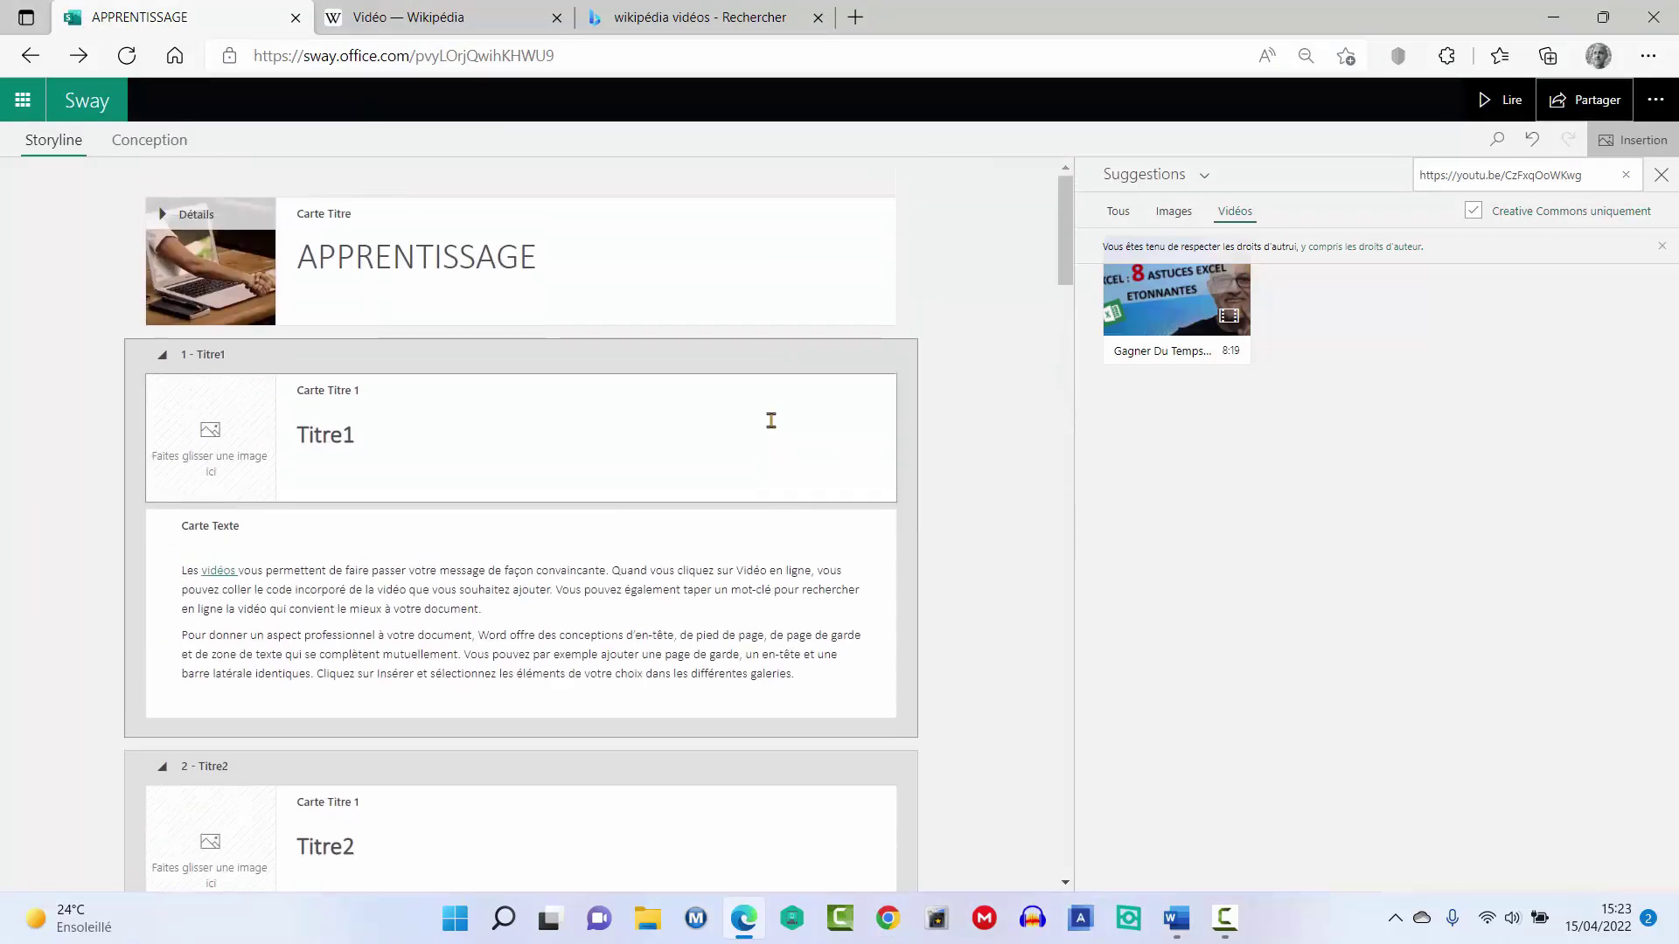